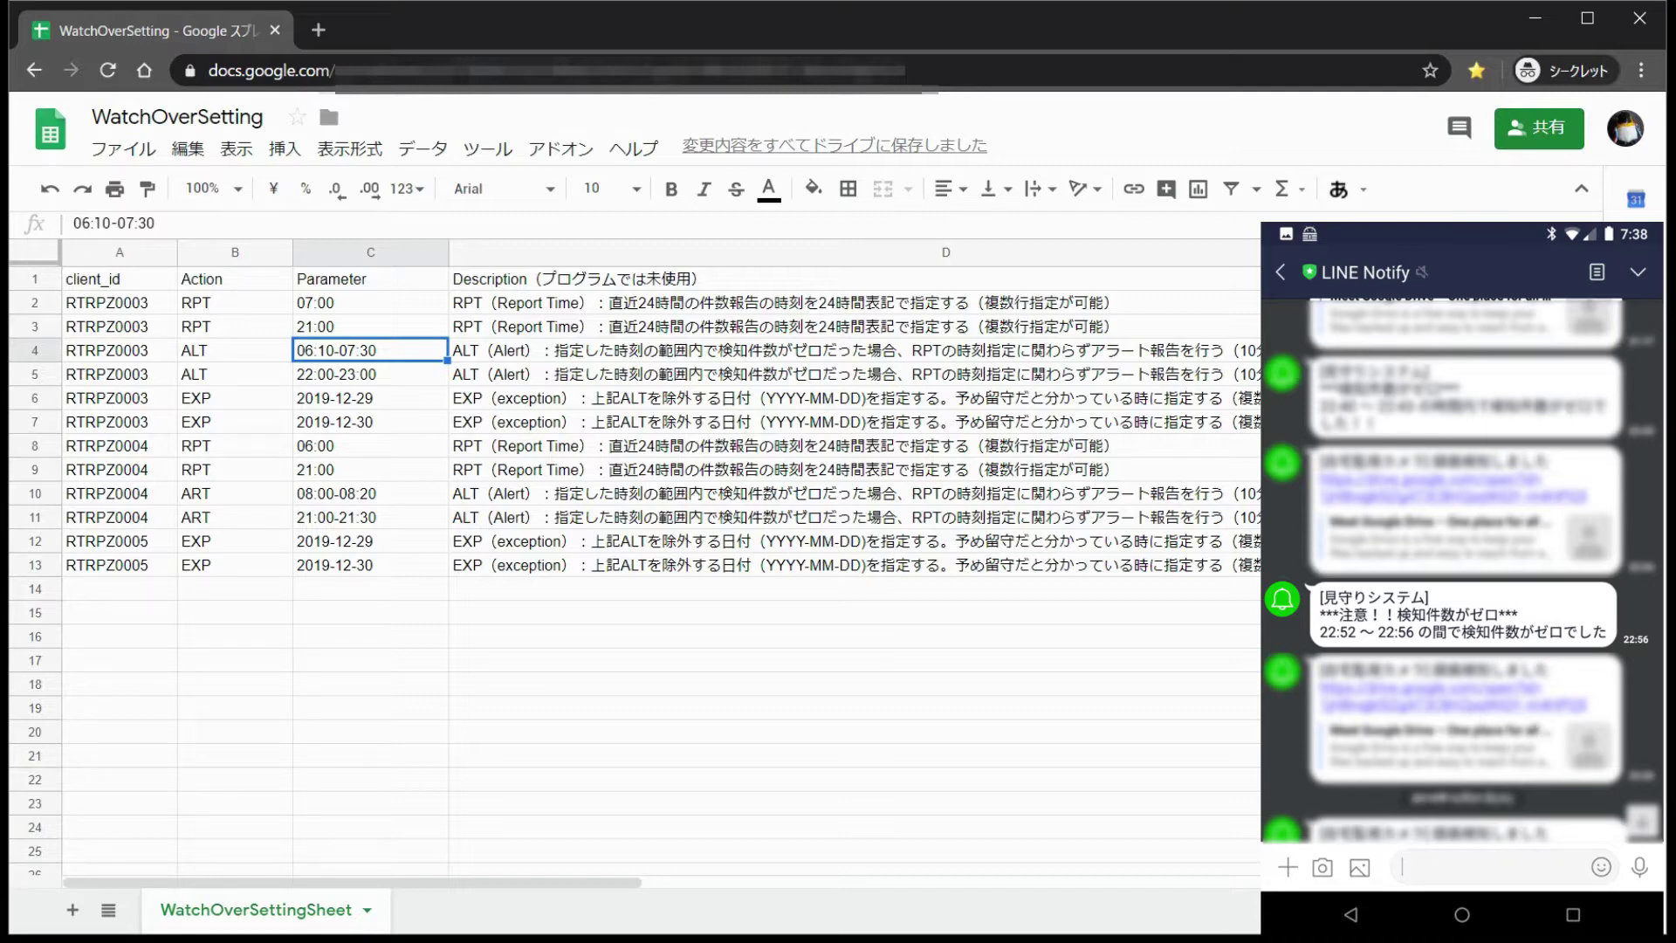
# Step: Examine the ALT description, the second alert time range and the first exception date of the first client in the settings sheet
pyautogui.click(853, 350)
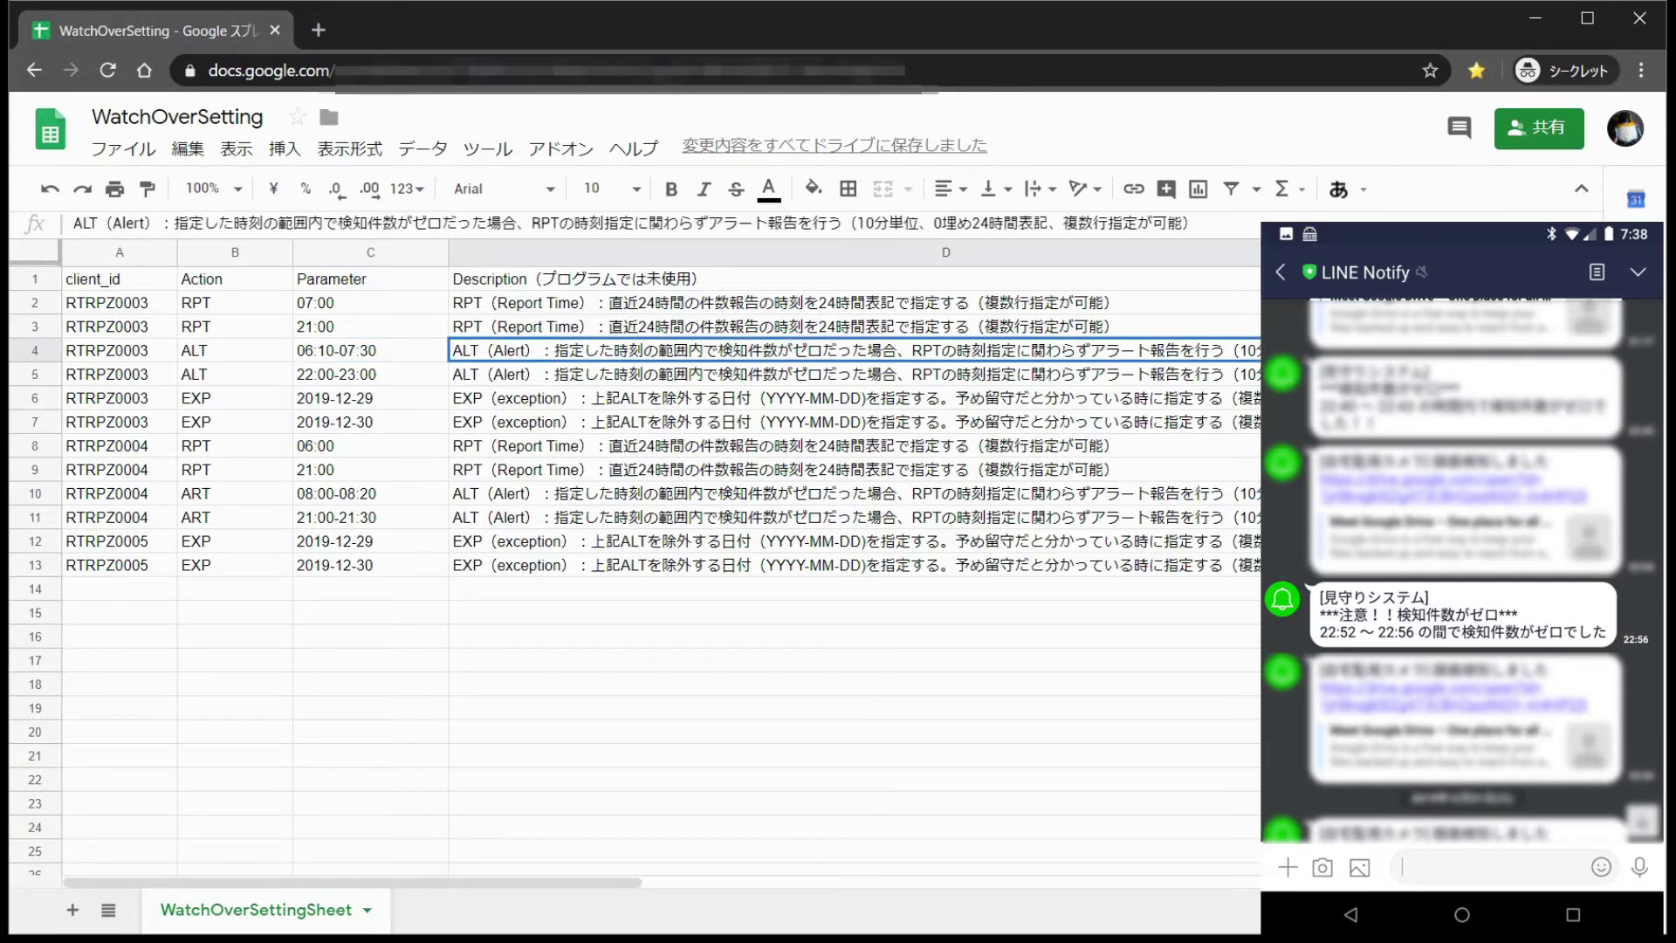
pyautogui.press('Left')
pyautogui.press('Left')
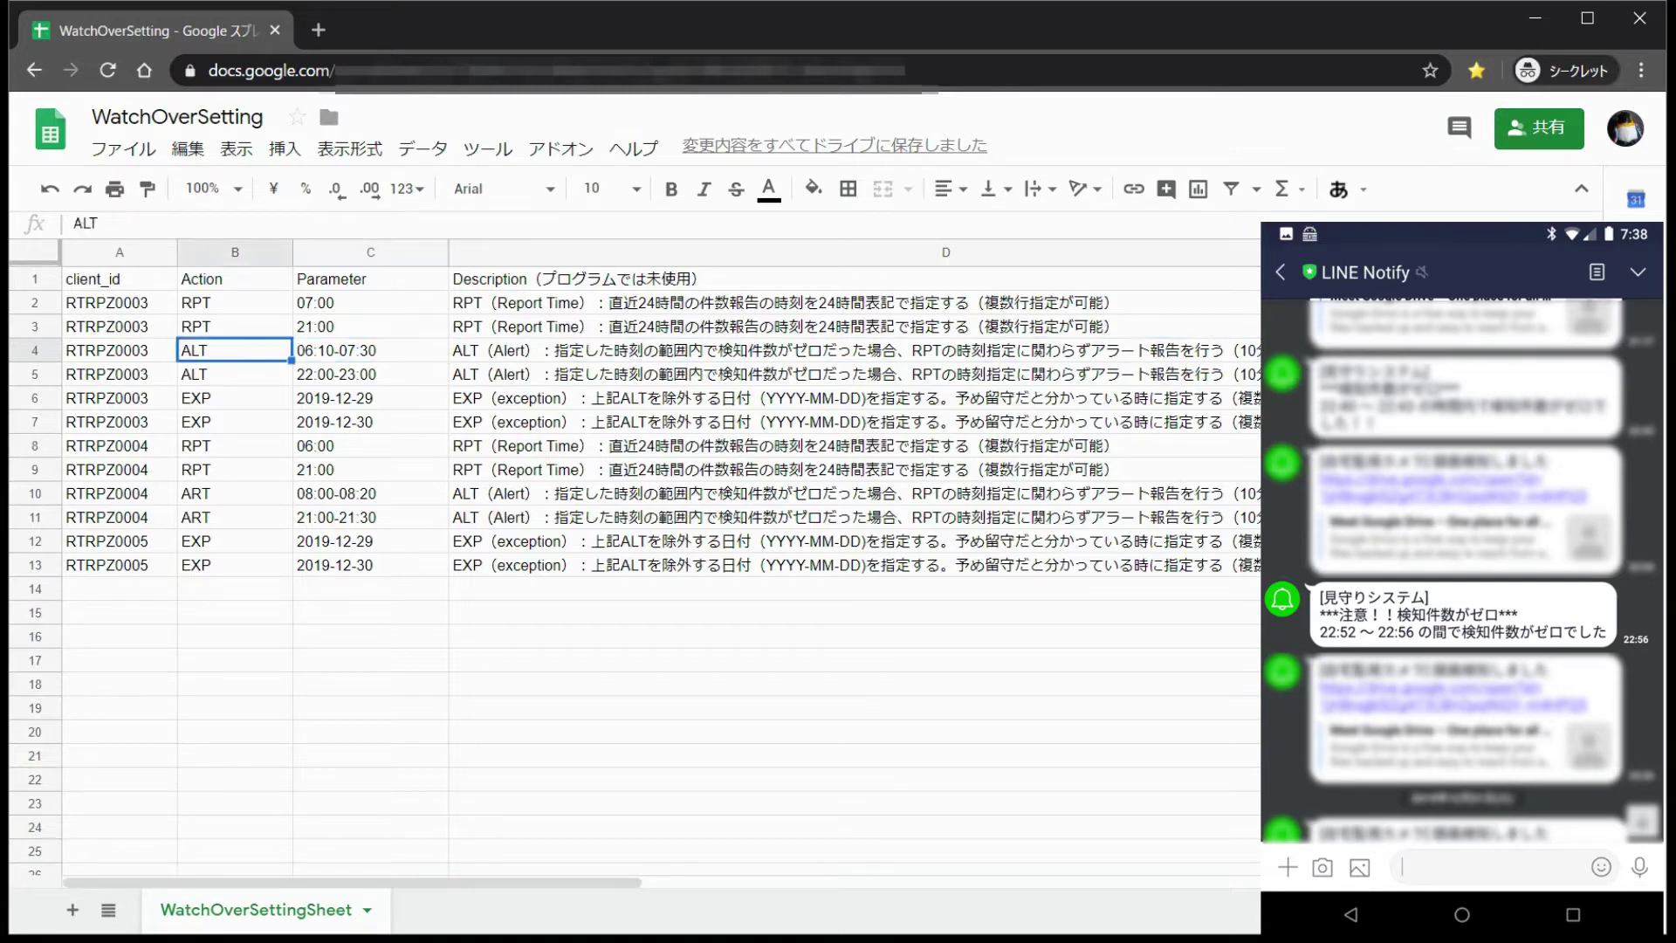
pyautogui.press('Down')
pyautogui.press('Right')
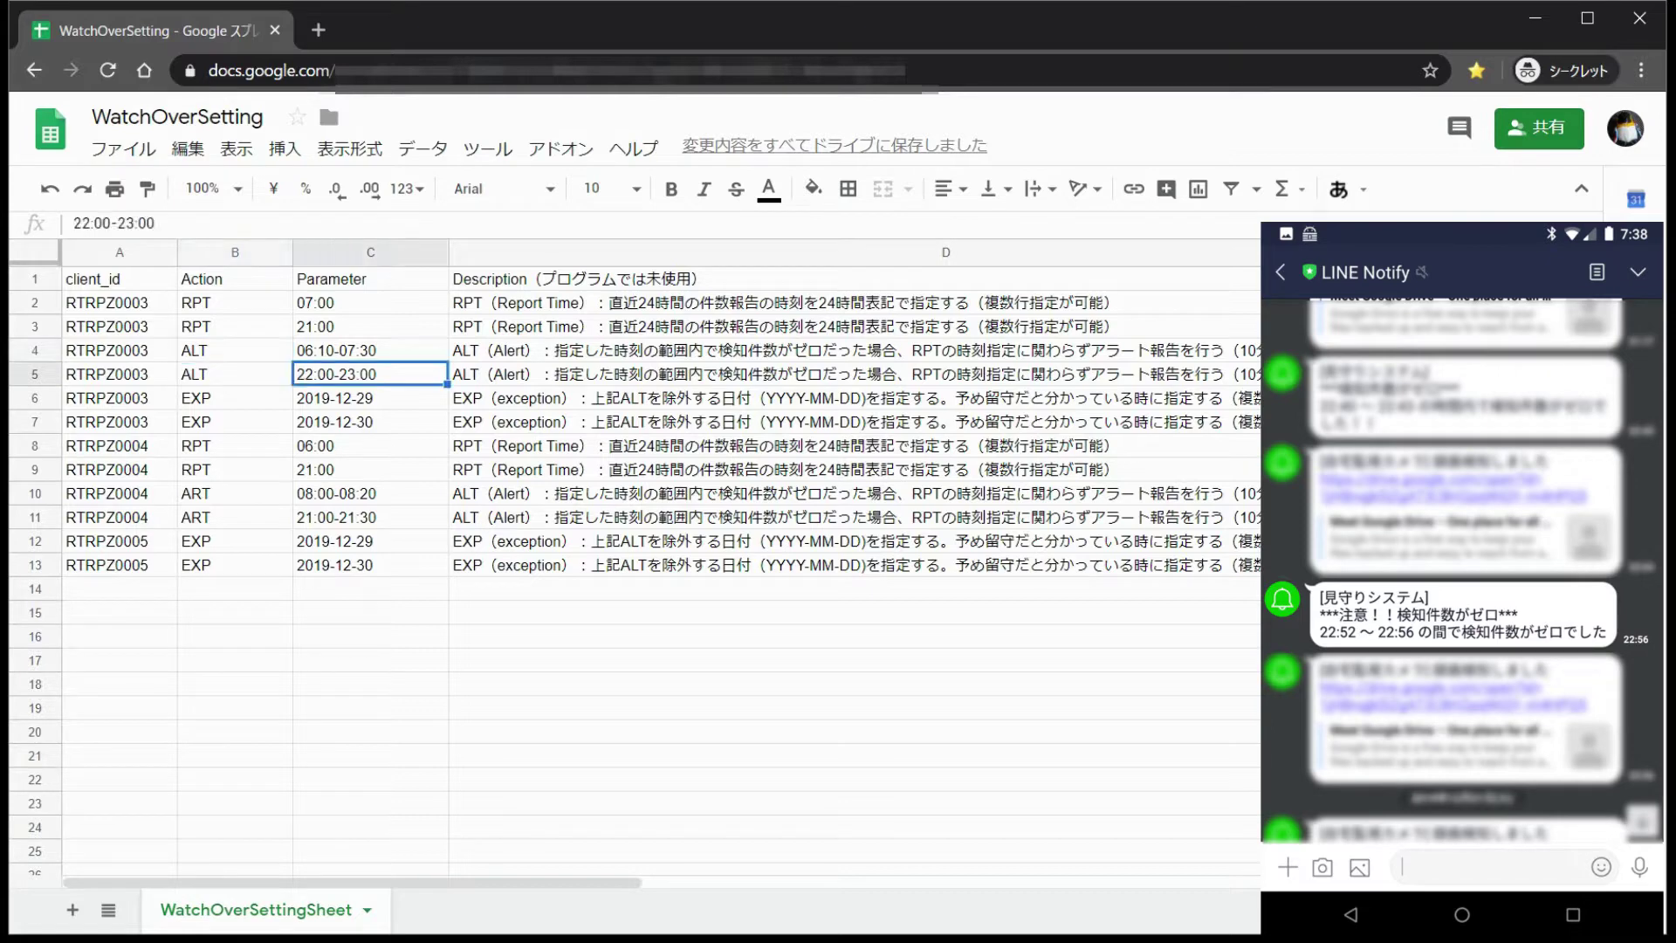
pyautogui.press('Down')
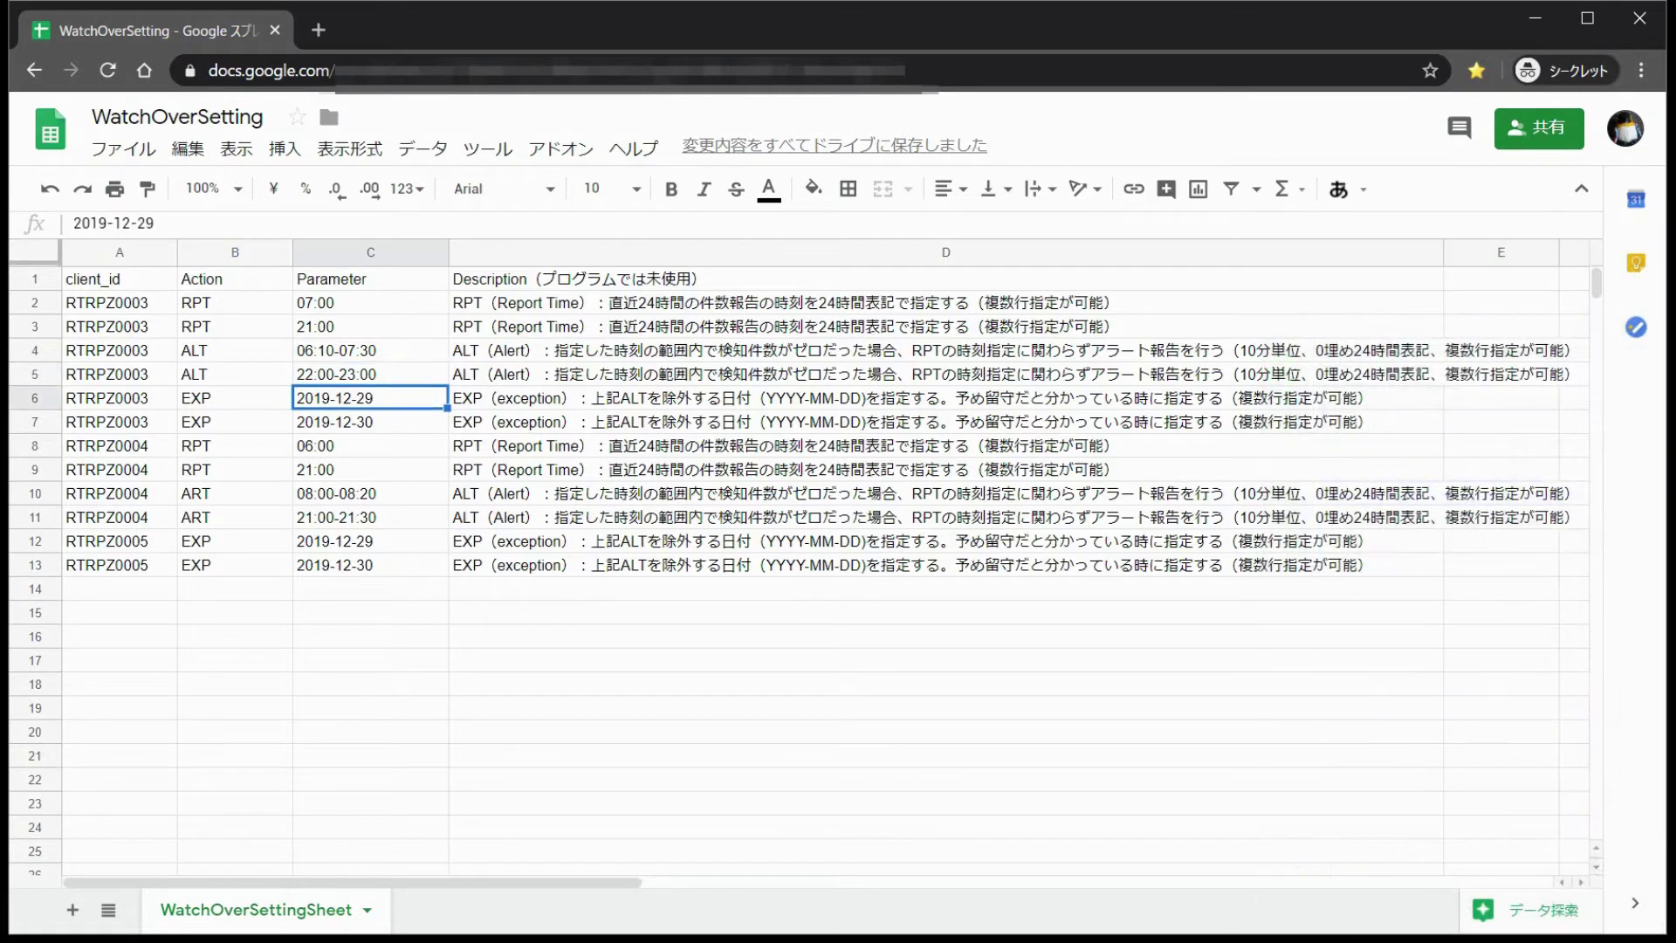
pyautogui.press('Left')
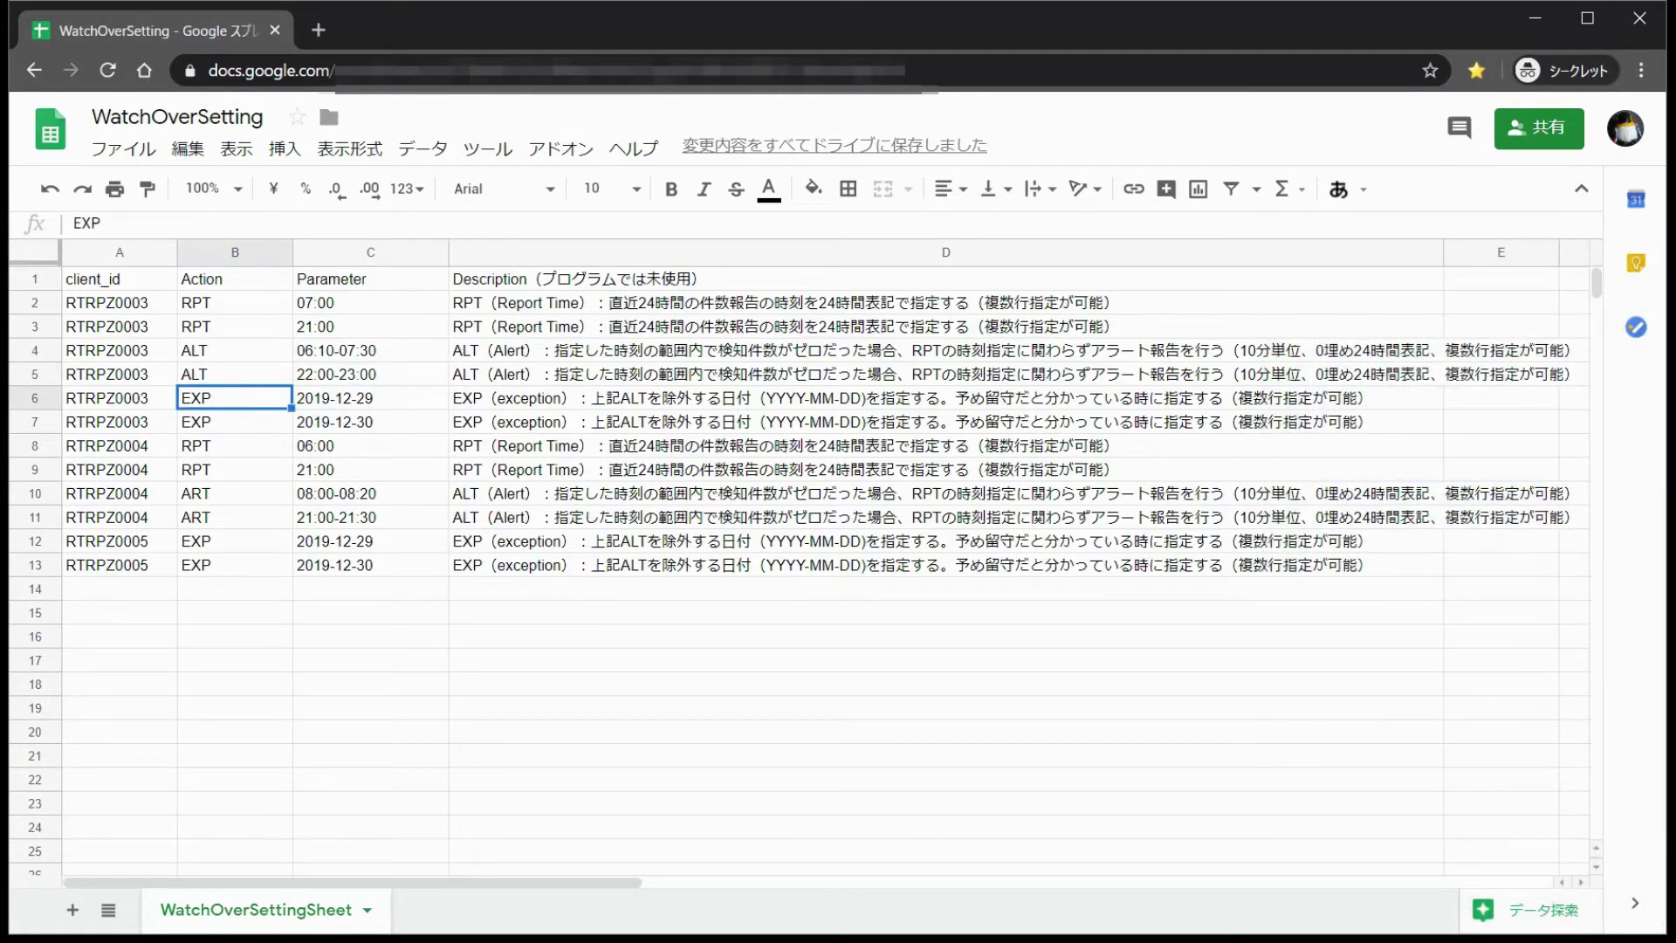
pyautogui.press('Right')
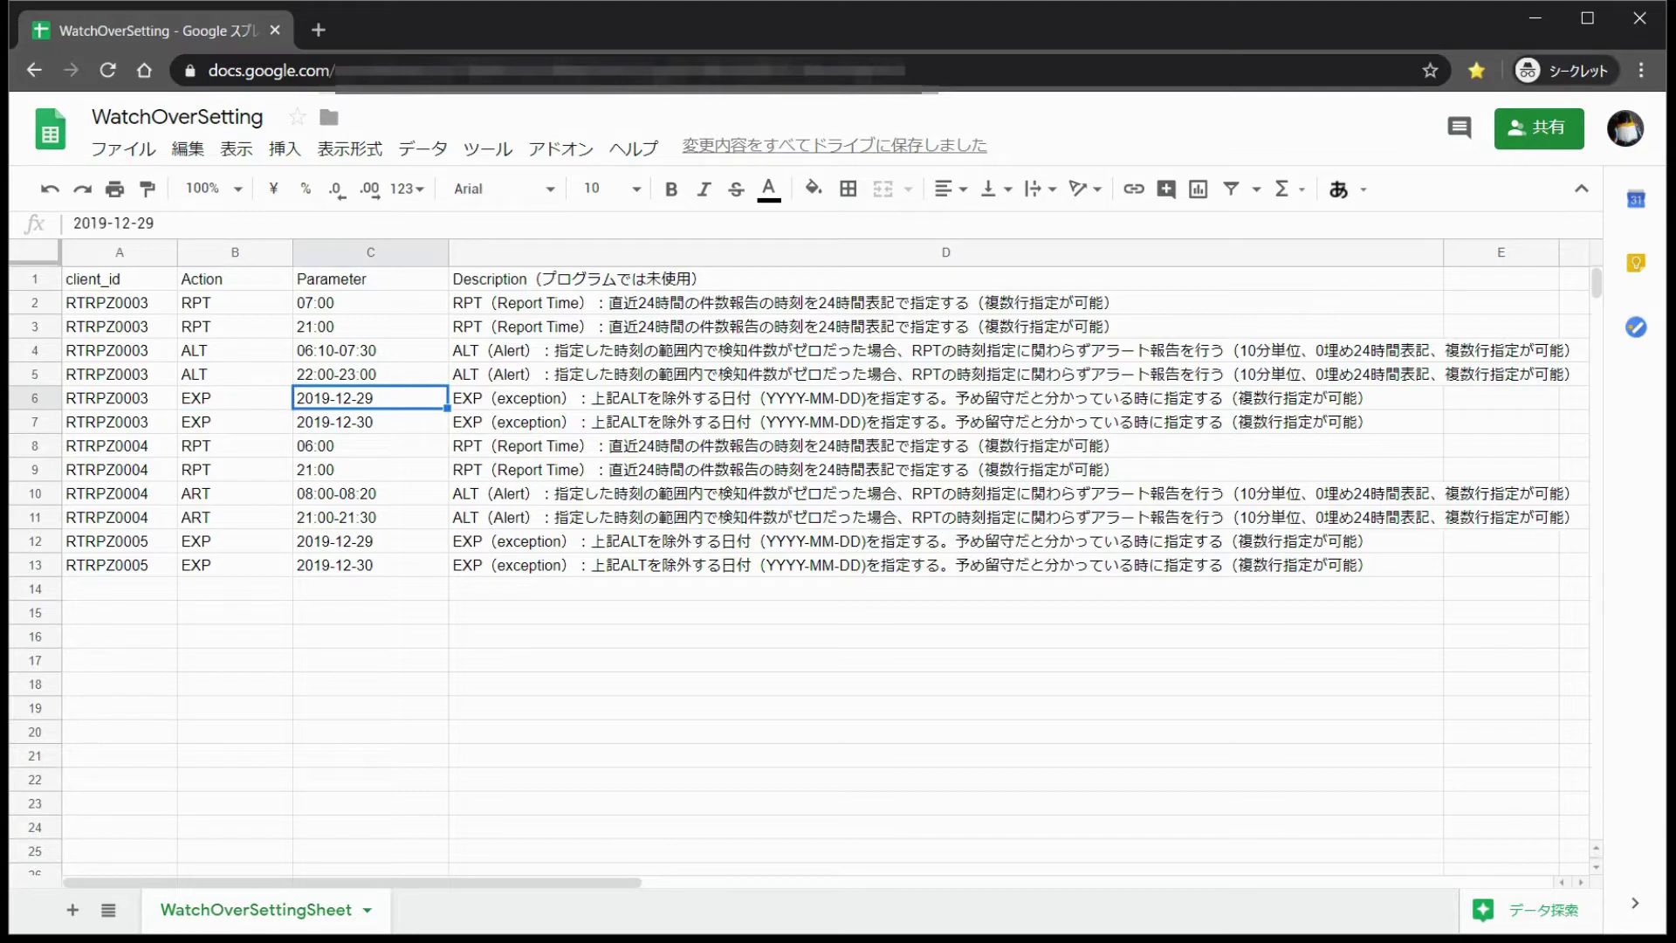
# Step: Highlight the first client's two ALT rows and two EXP rows, from Action to Description, to review their settings
pyautogui.press('Up')
pyautogui.press('Up')
pyautogui.press('Left')
pyautogui.hotkey('shift', 'Right')
pyautogui.hotkey('shift', 'Down')
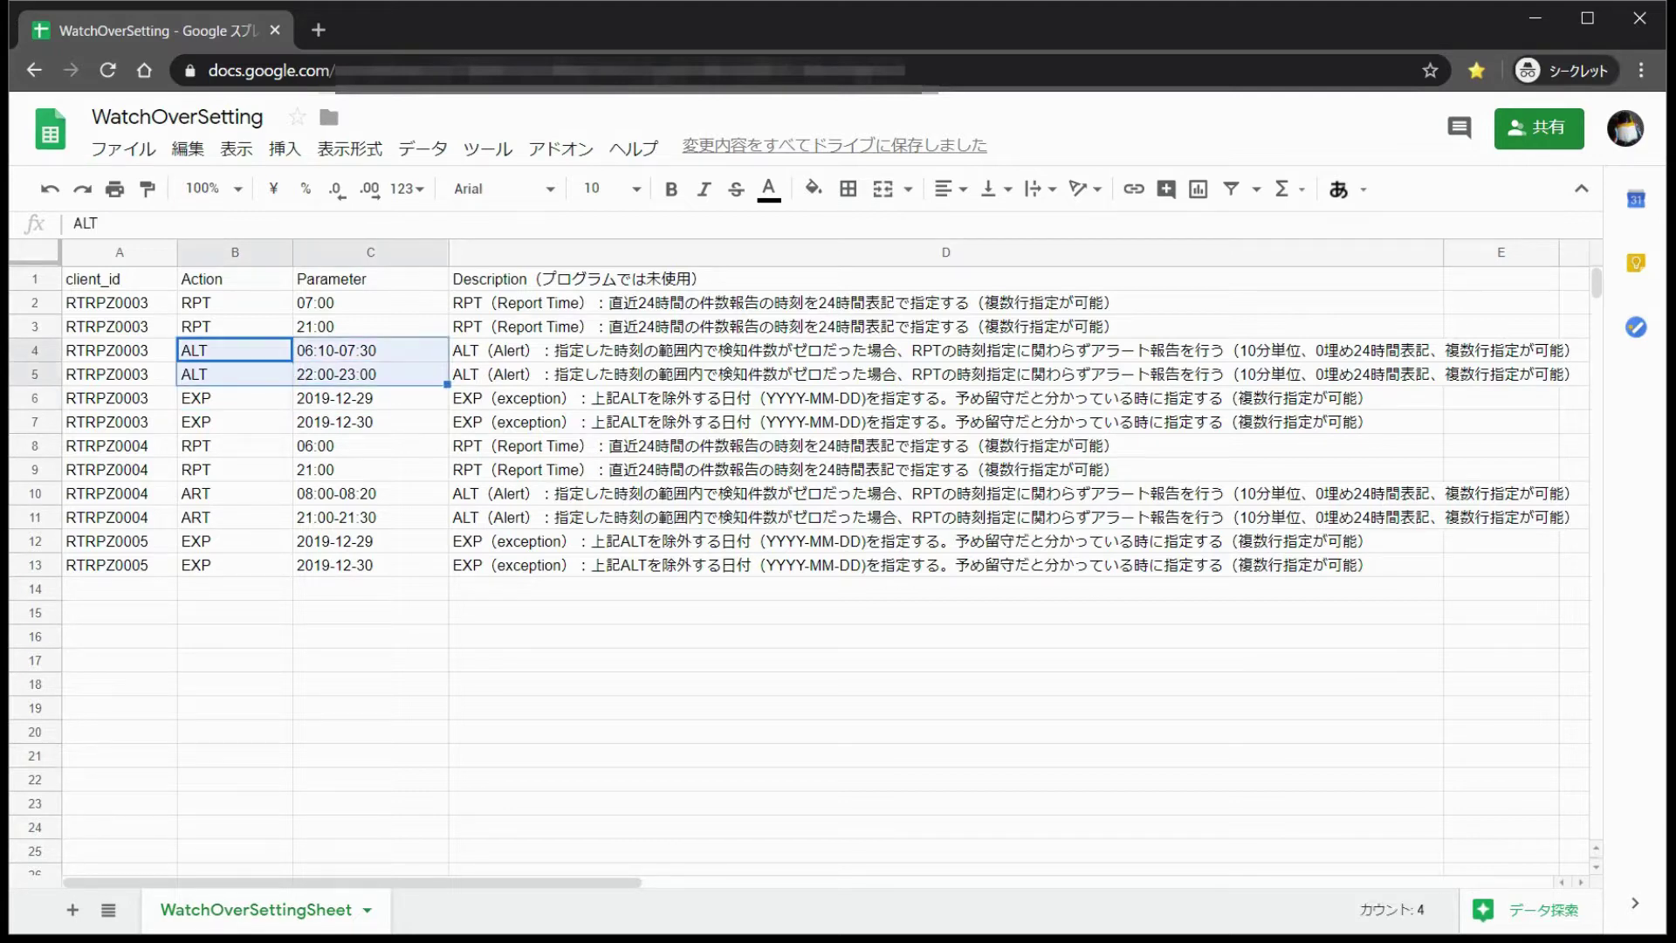
pyautogui.hotkey('shift', 'Right')
pyautogui.press('Down')
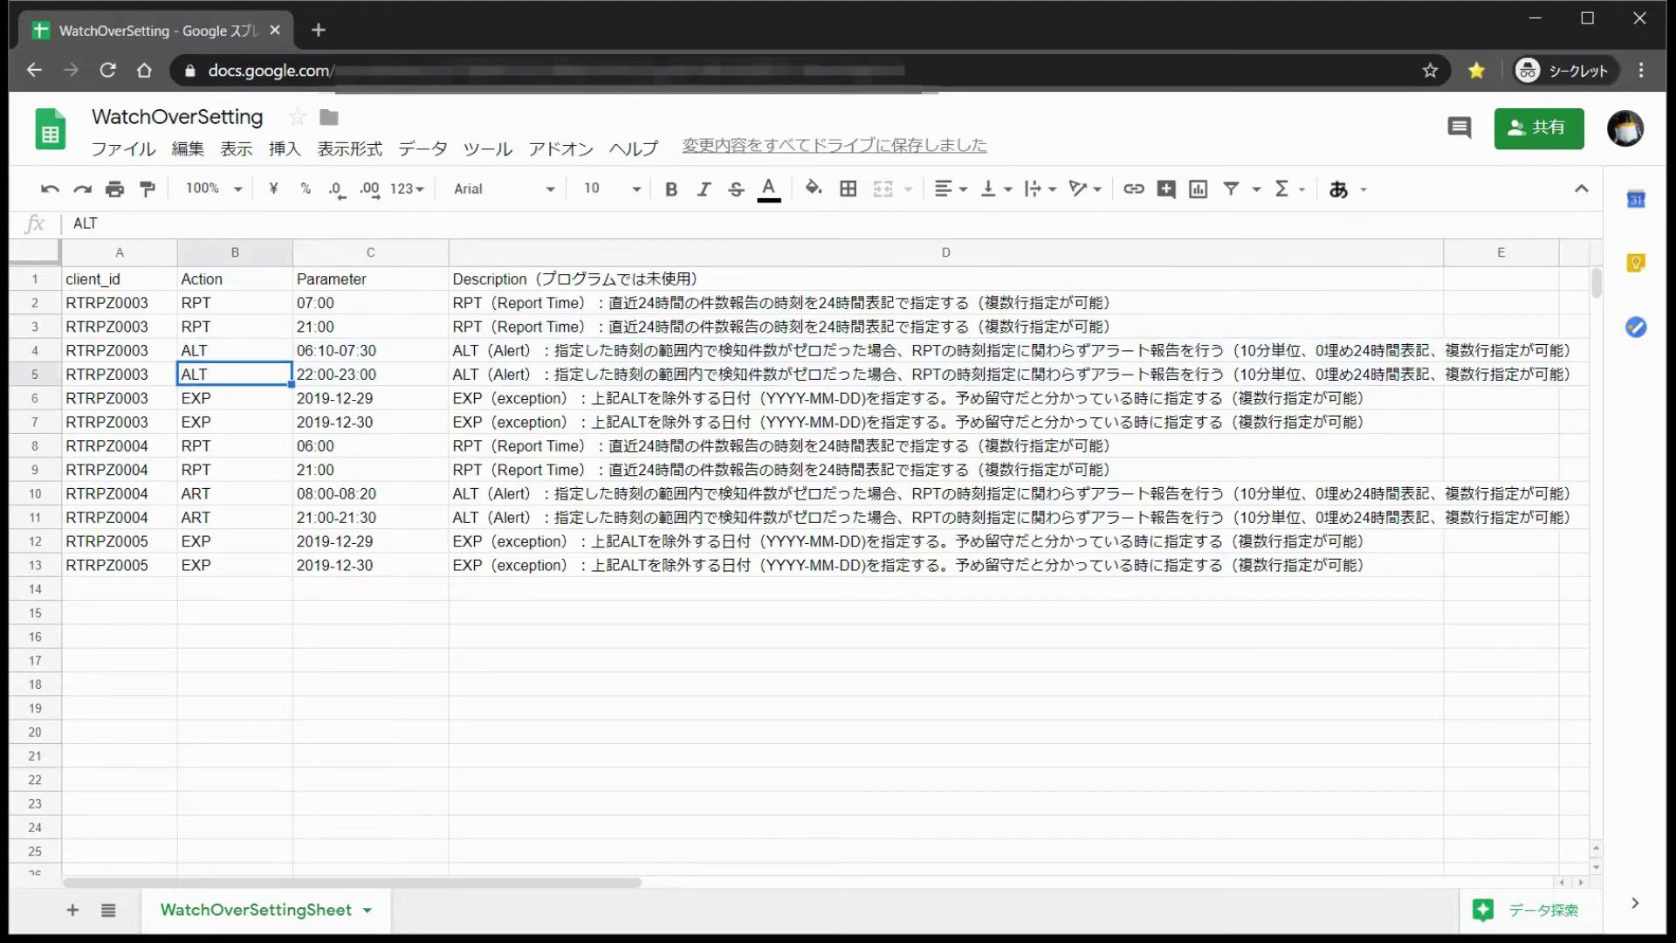
pyautogui.press('Down')
pyautogui.hotkey('shift', 'Right')
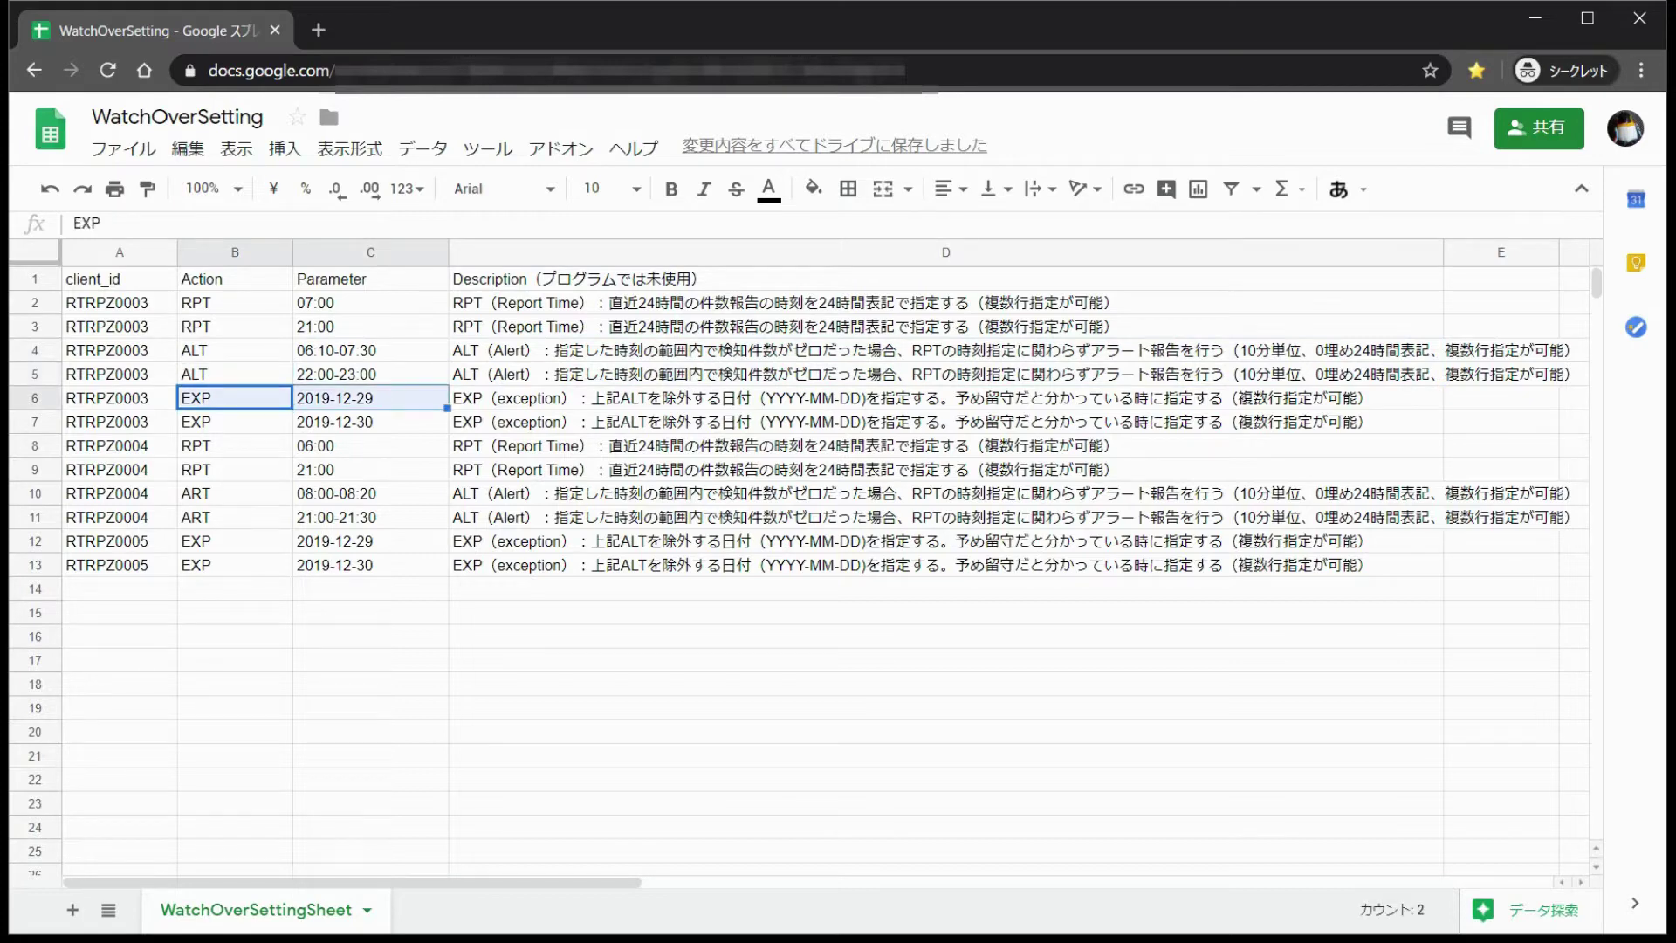
pyautogui.hotkey('shift', 'Right')
pyautogui.hotkey('shift', 'Down')
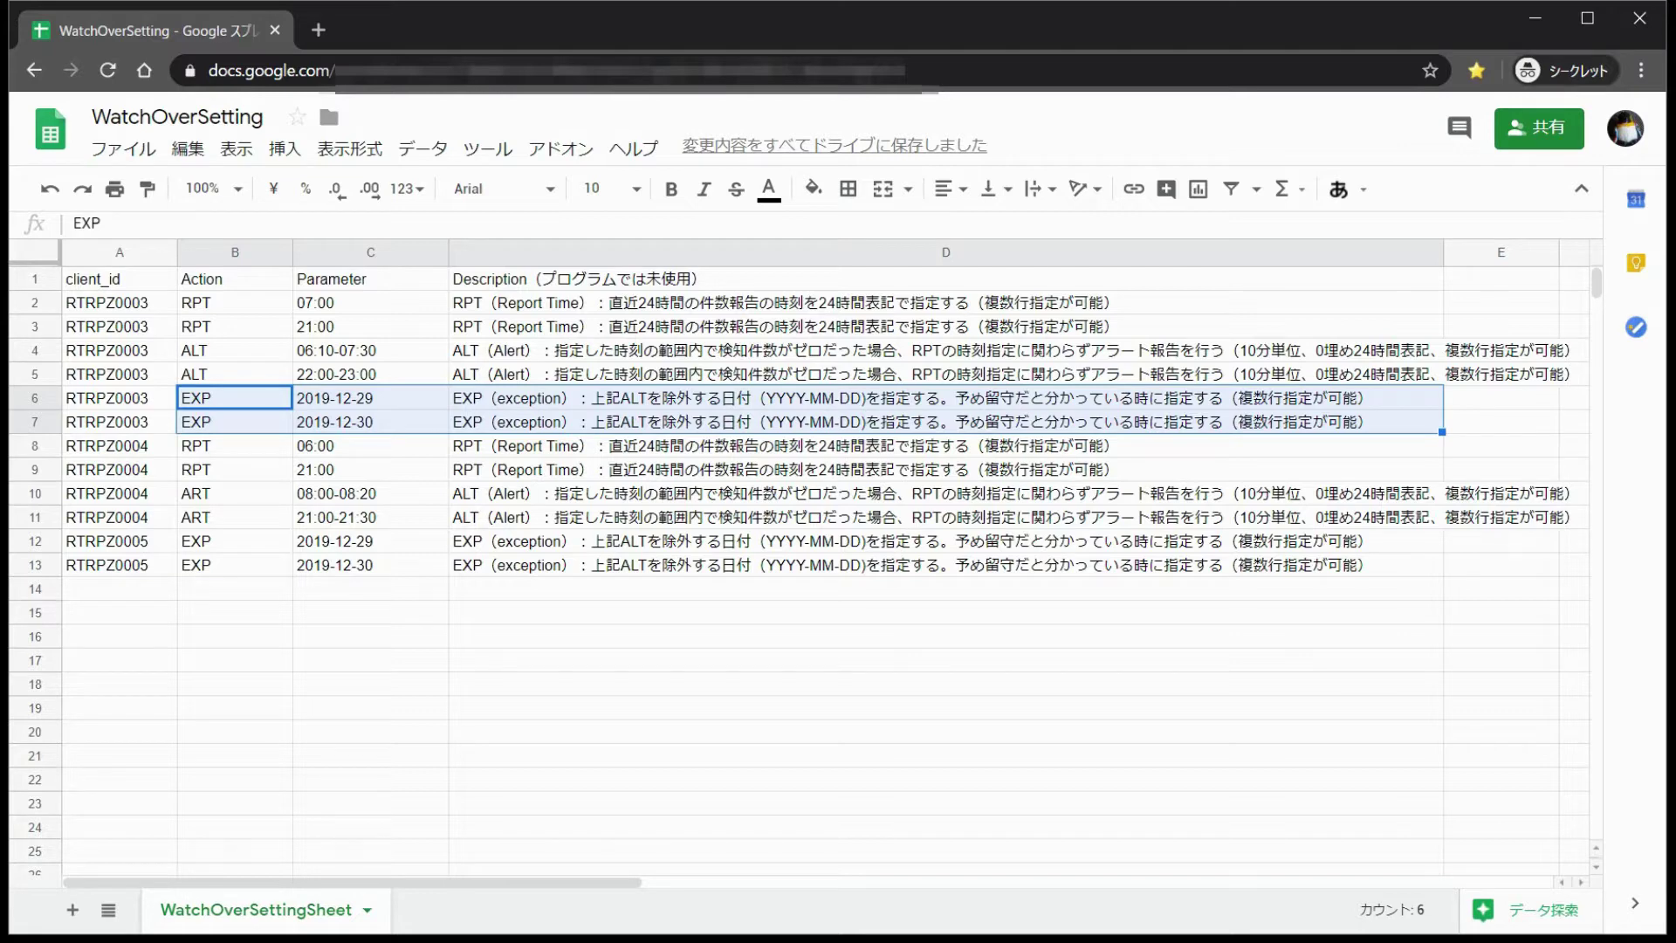
# Step: Compare the first client's ALT time ranges with the EXP exclusion dates in the Action and Parameter columns
pyautogui.press('Up')
pyautogui.press('Up')
pyautogui.press('Right')
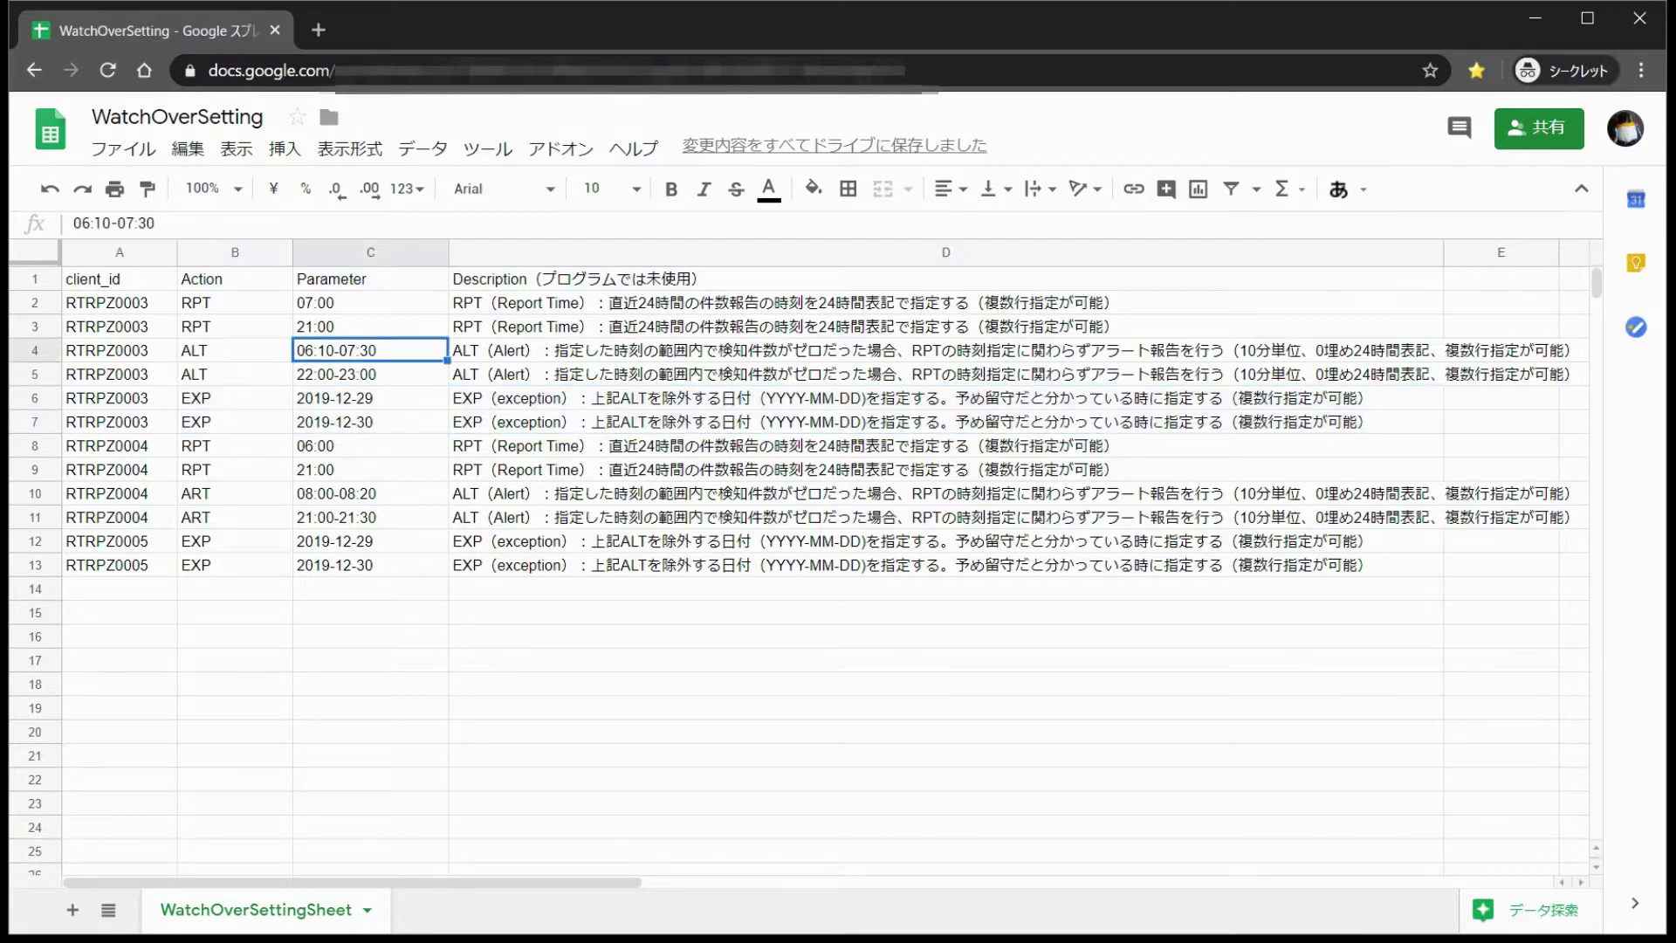
pyautogui.press('Down')
pyautogui.press('Down')
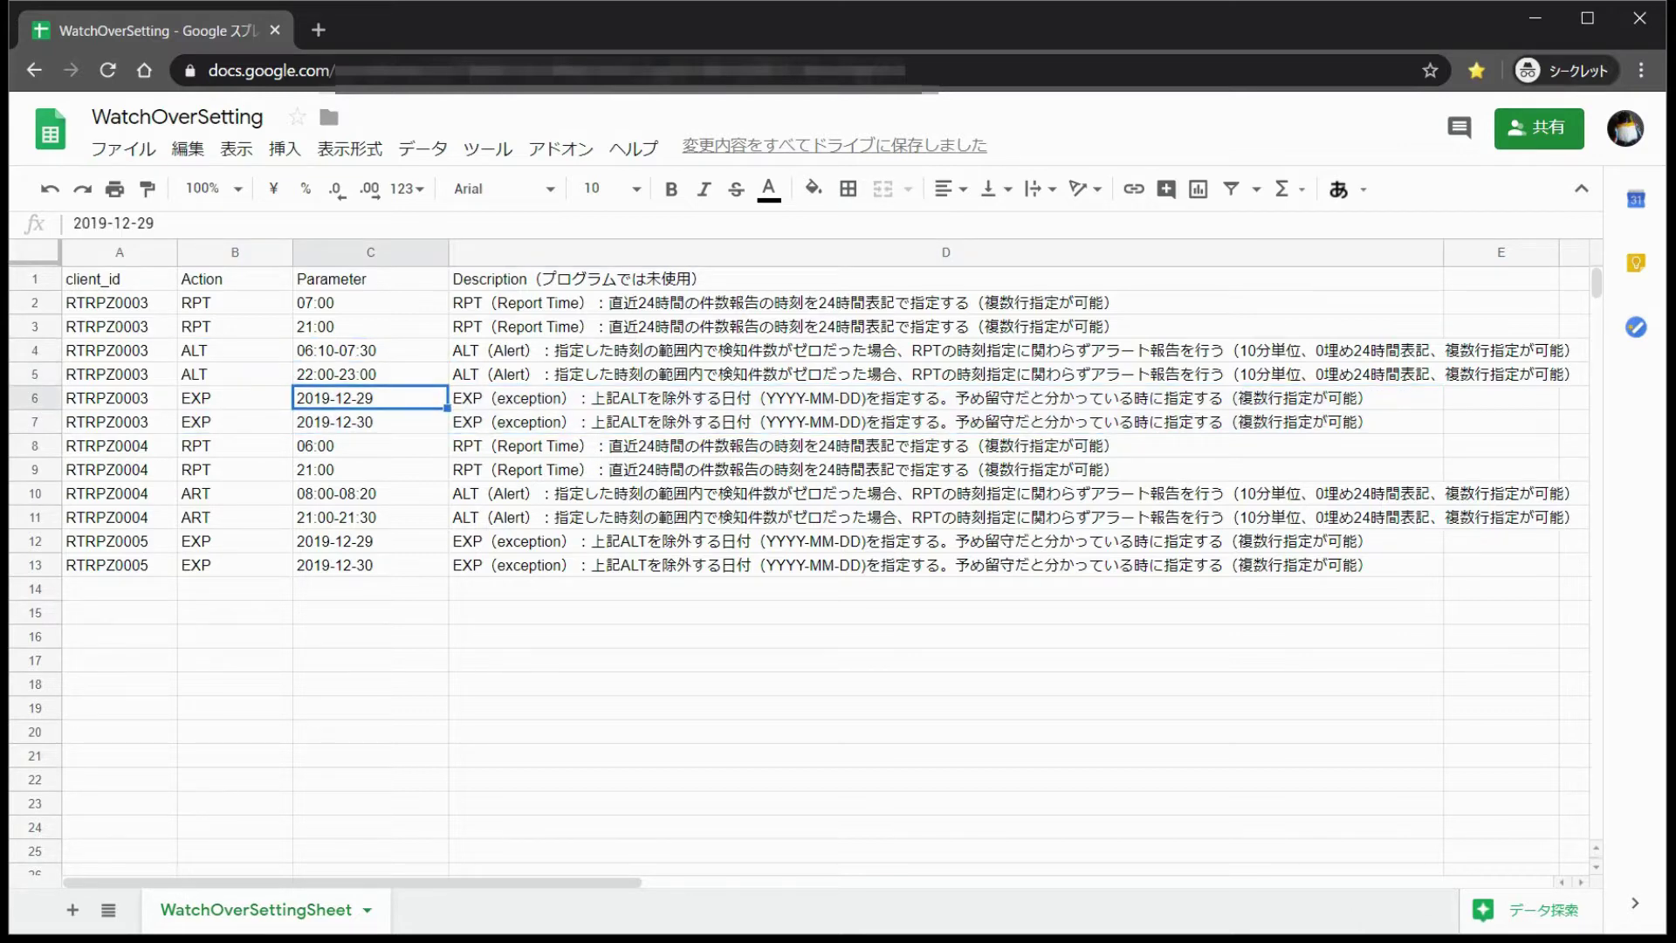
pyautogui.press('Left')
pyautogui.press('Right')
pyautogui.press('Up')
pyautogui.press('Up')
pyautogui.press('Left')
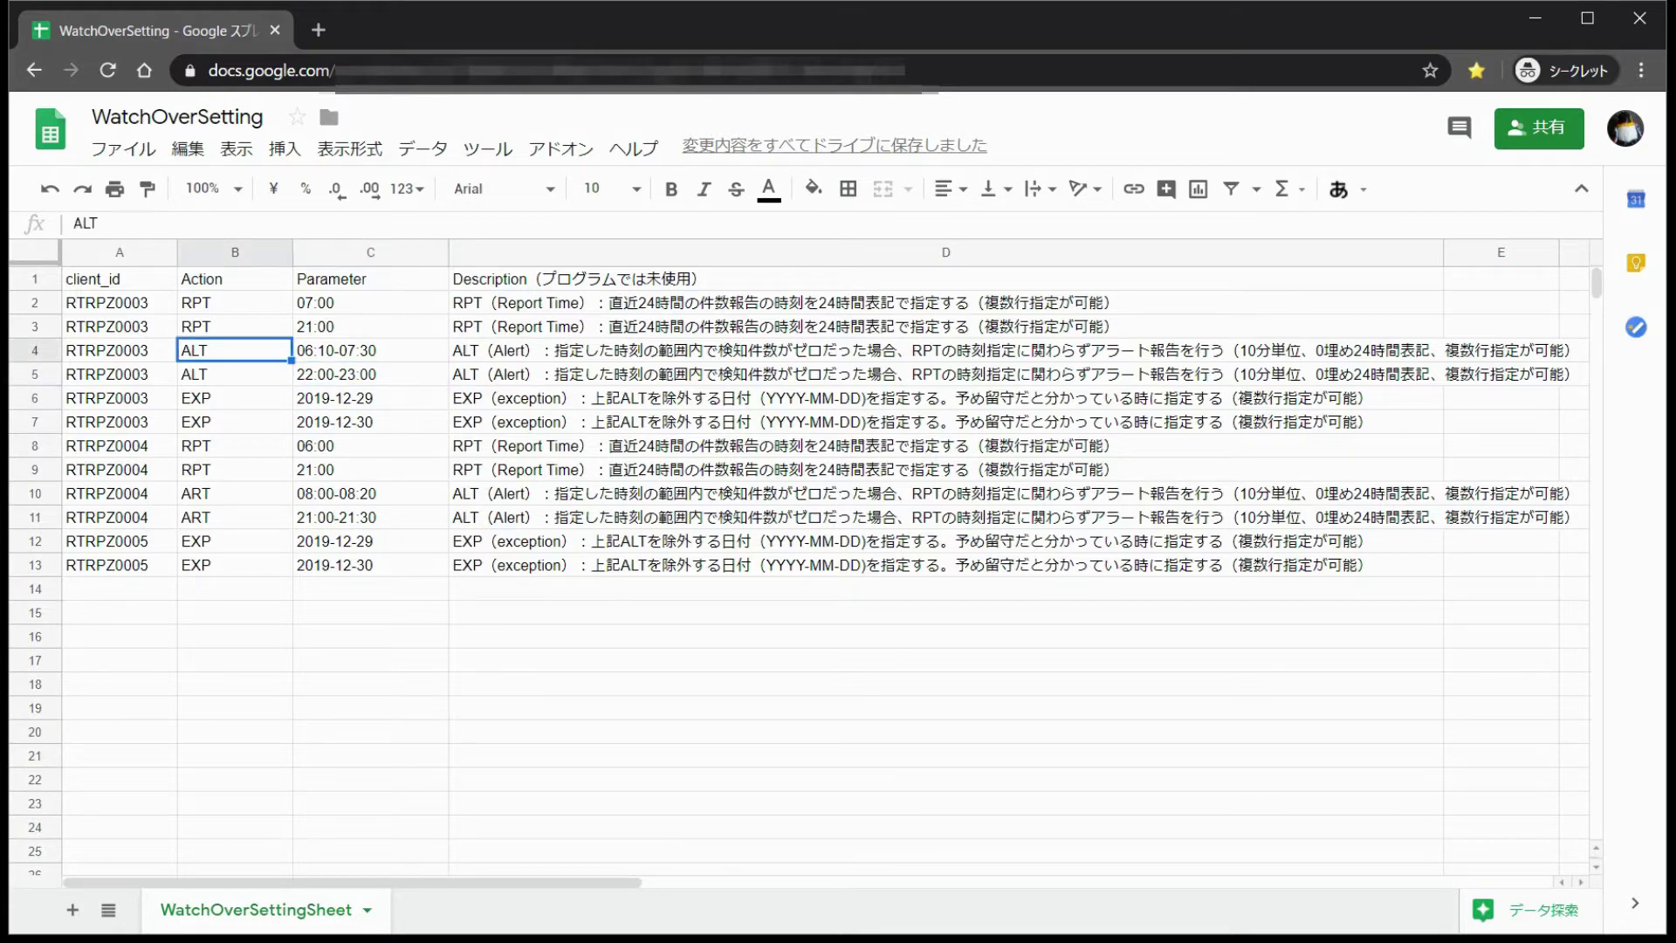
pyautogui.hotkey('shift', 'Right')
pyautogui.hotkey('shift', 'Down')
pyautogui.press('Down')
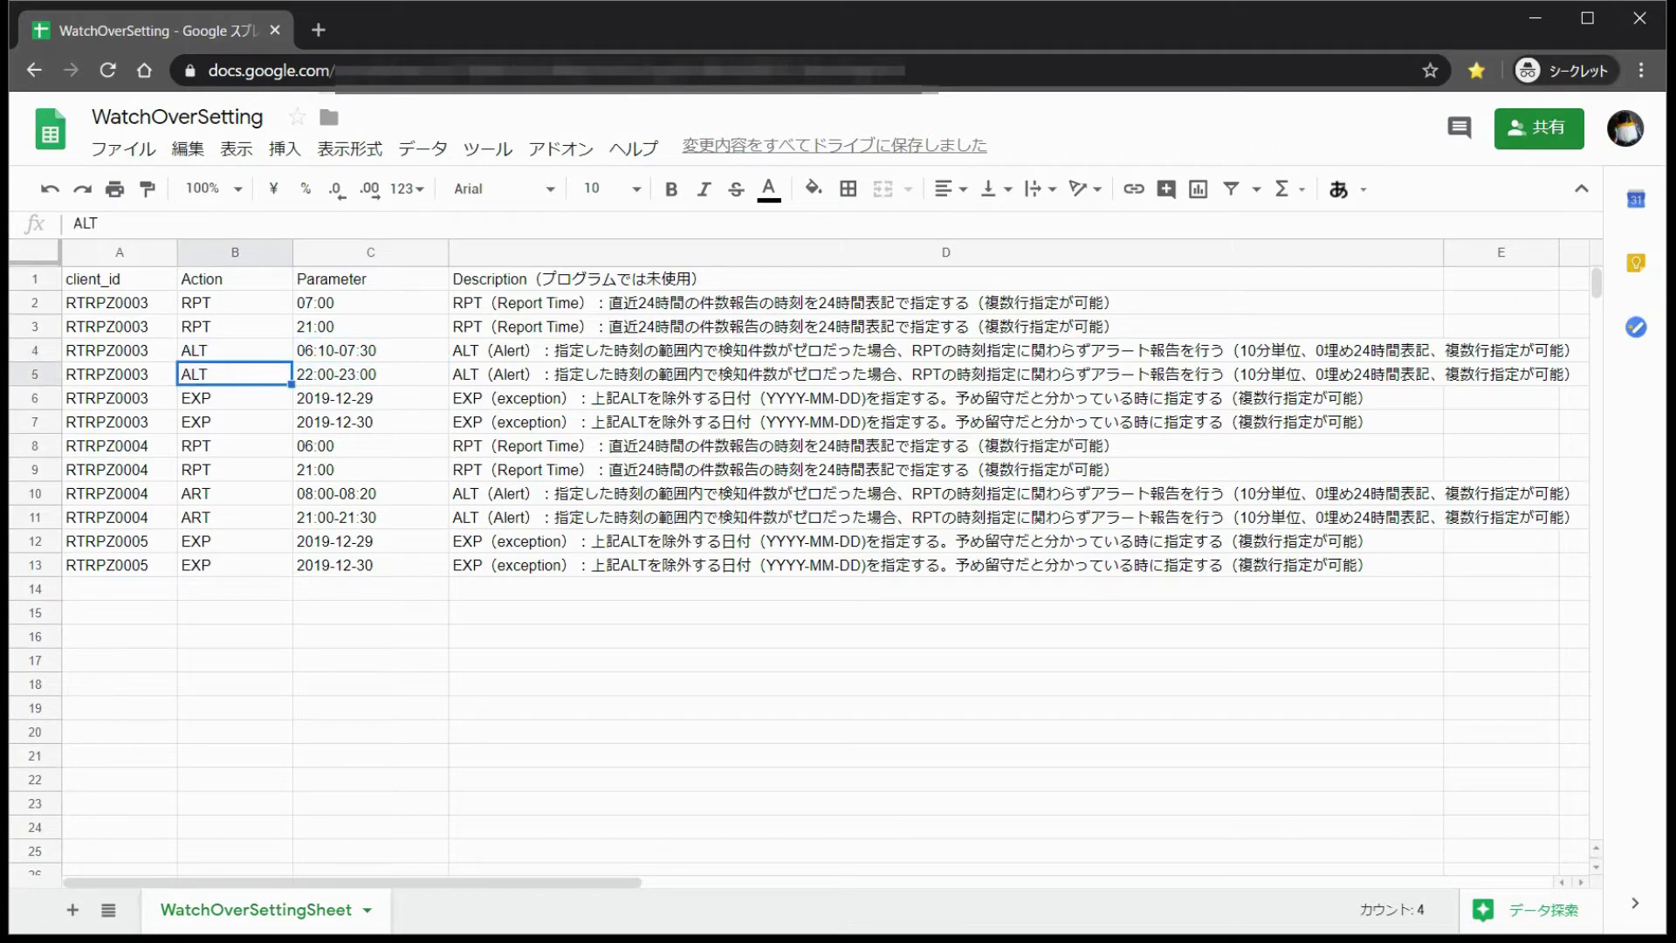
pyautogui.press('Down')
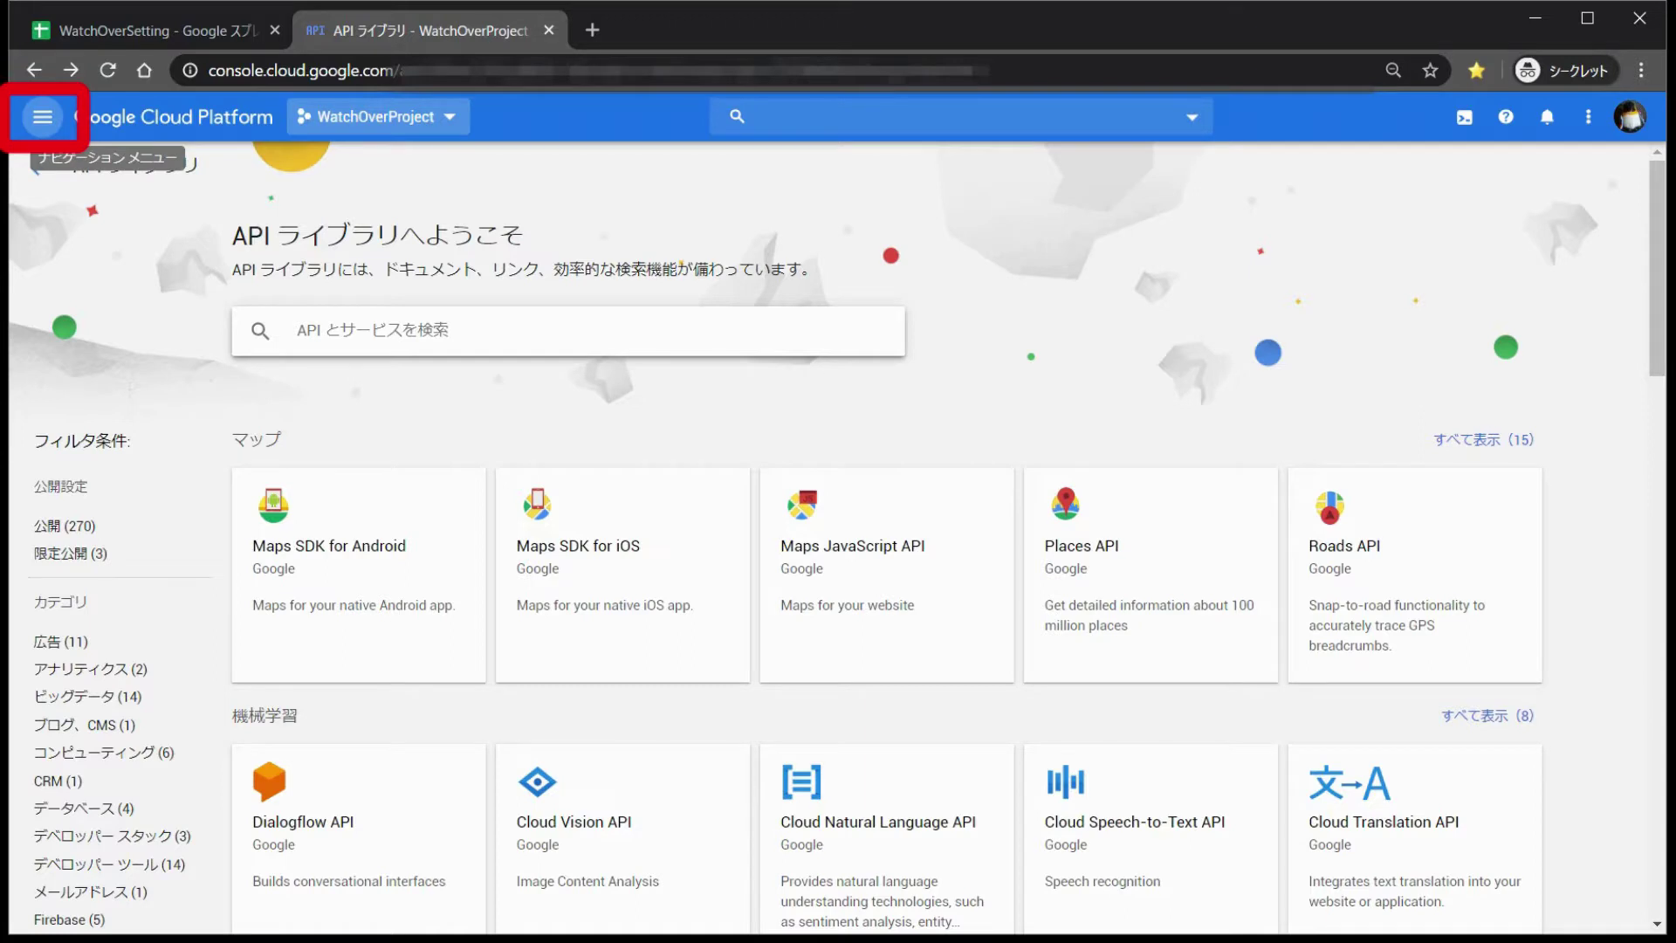
# Step: Switch to Google Cloud Platform, start a new project and name it WOTest
pyautogui.click(42, 116)
pyautogui.moveTo(131, 219)
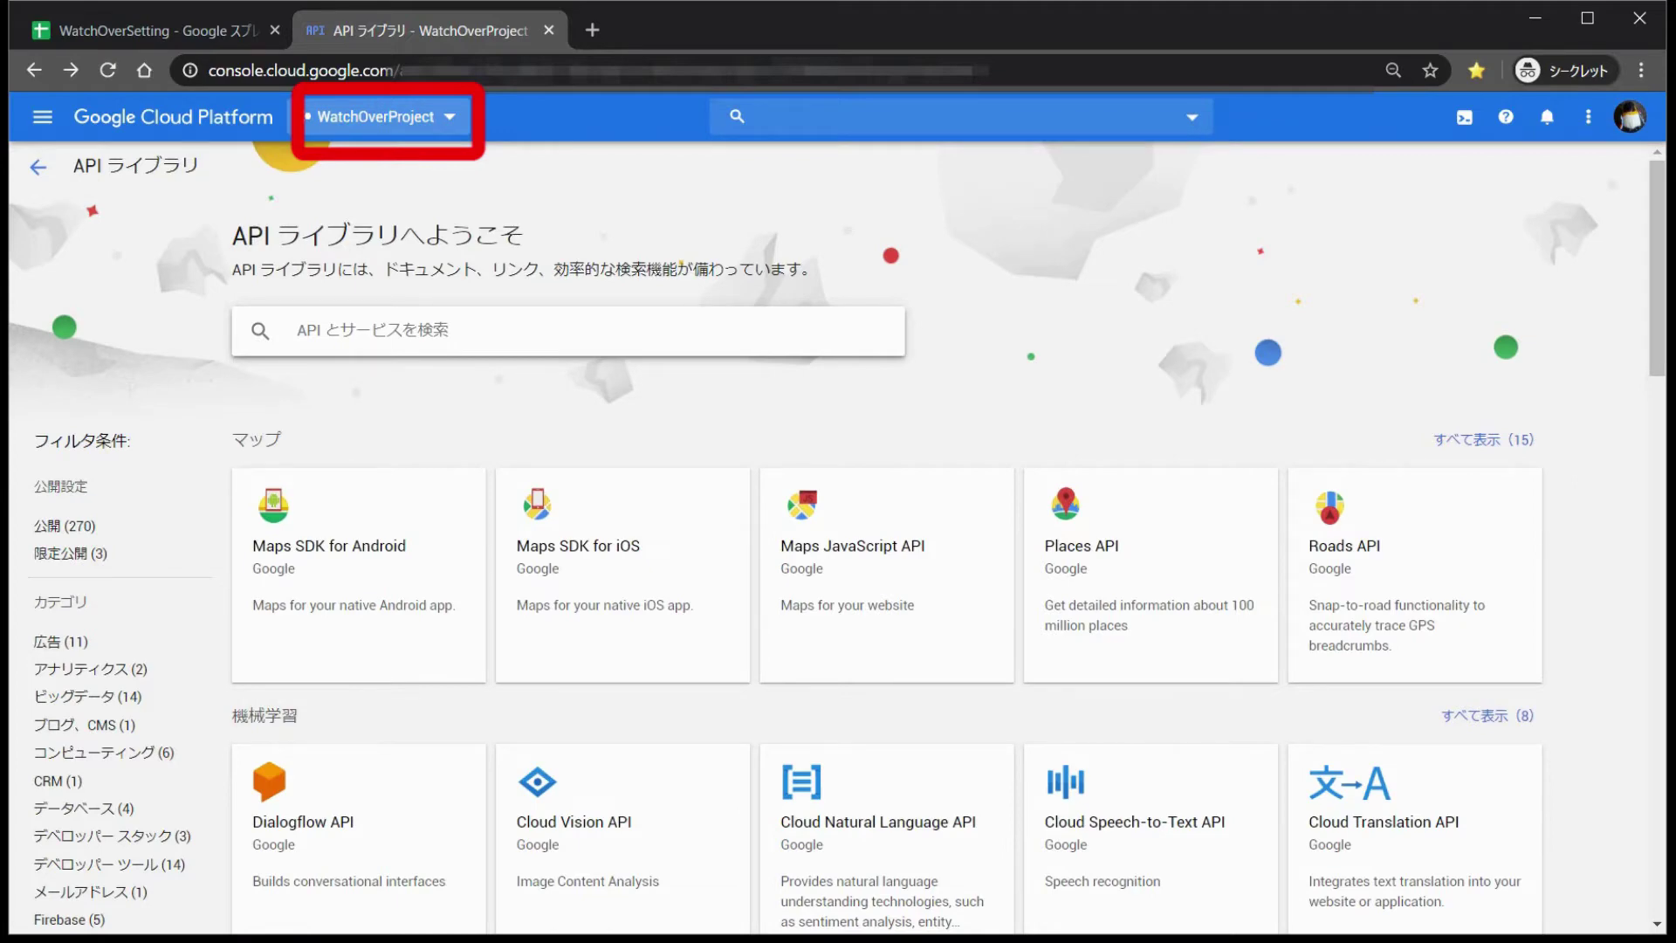
pyautogui.click(386, 117)
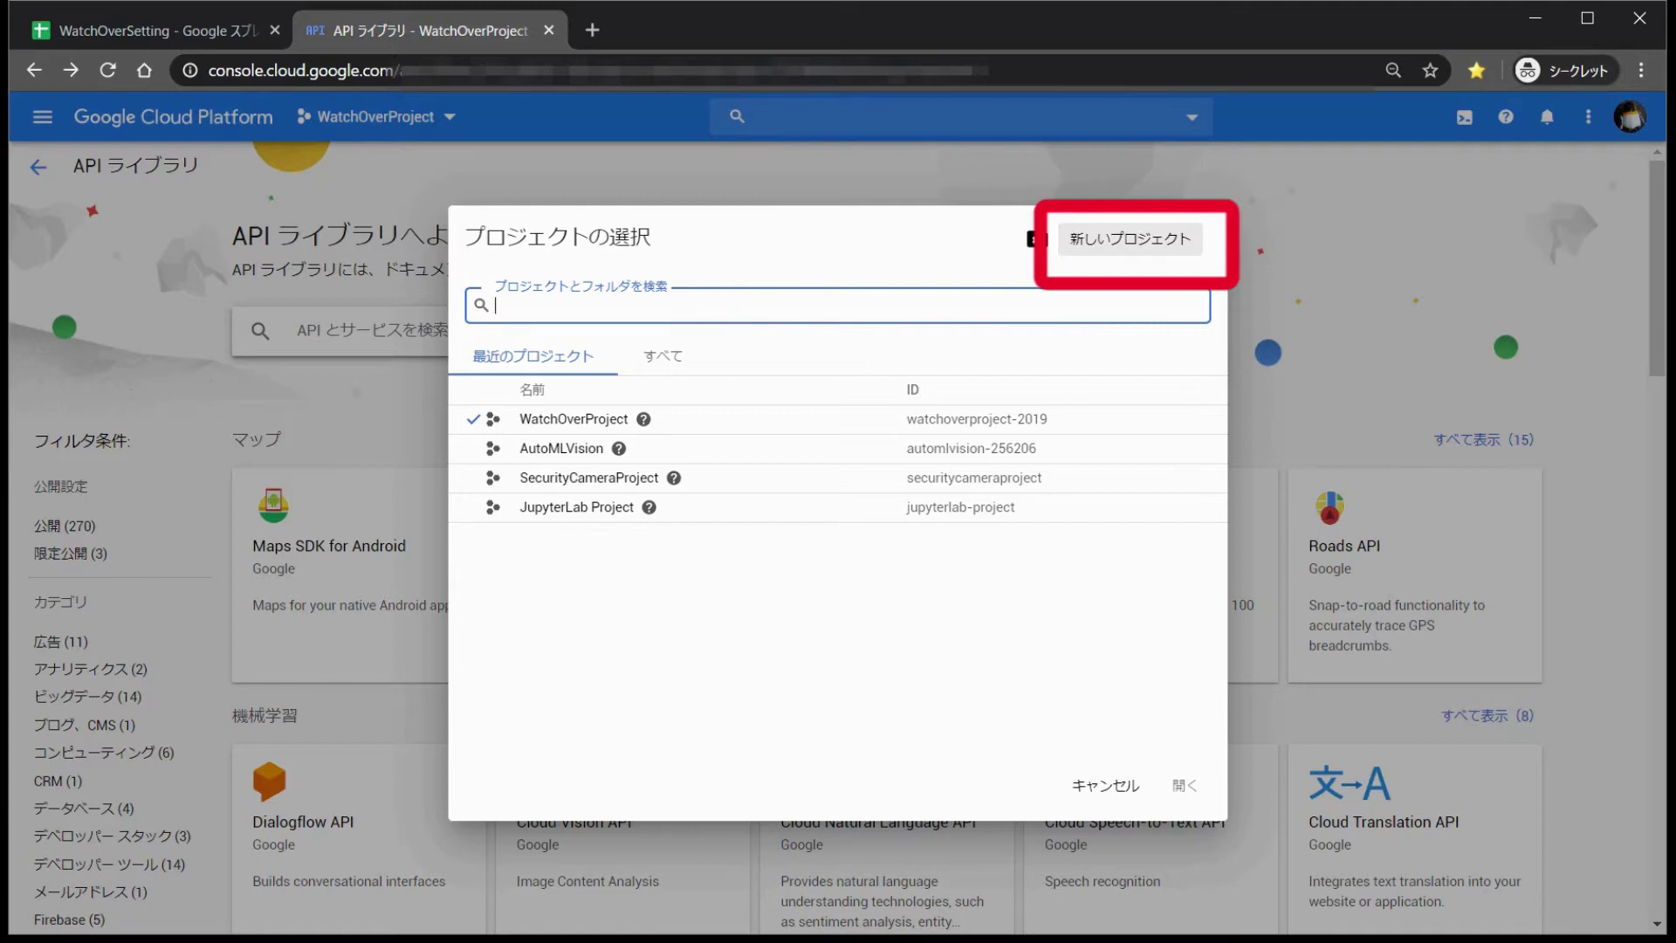
pyautogui.click(1109, 239)
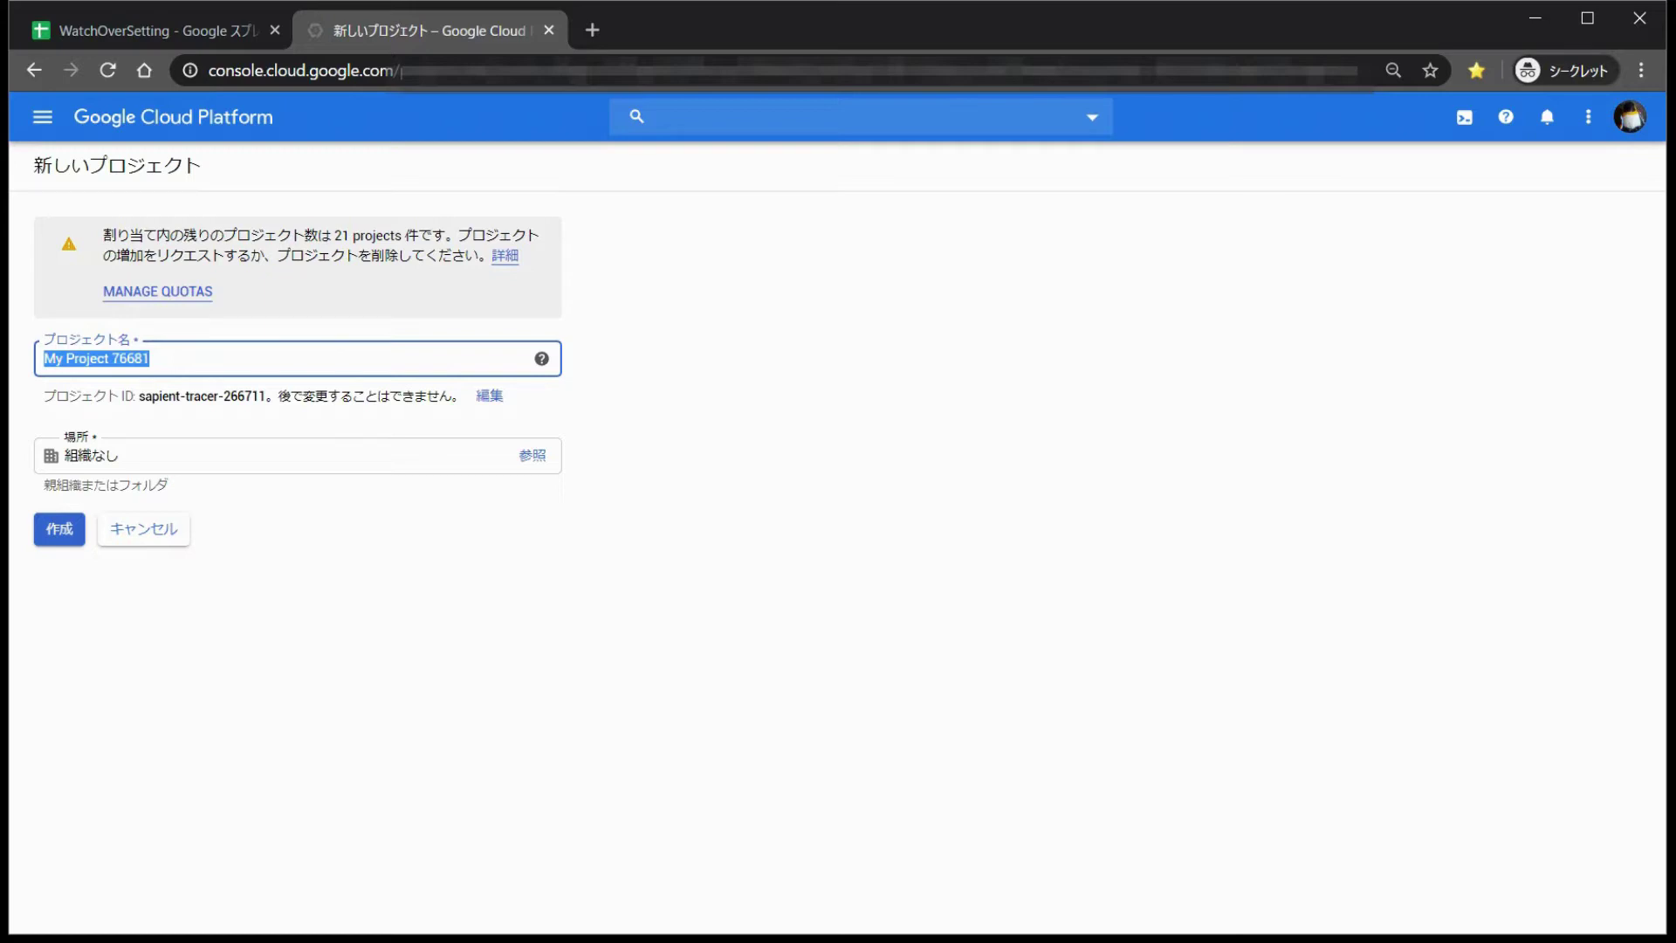
pyautogui.write('WO')
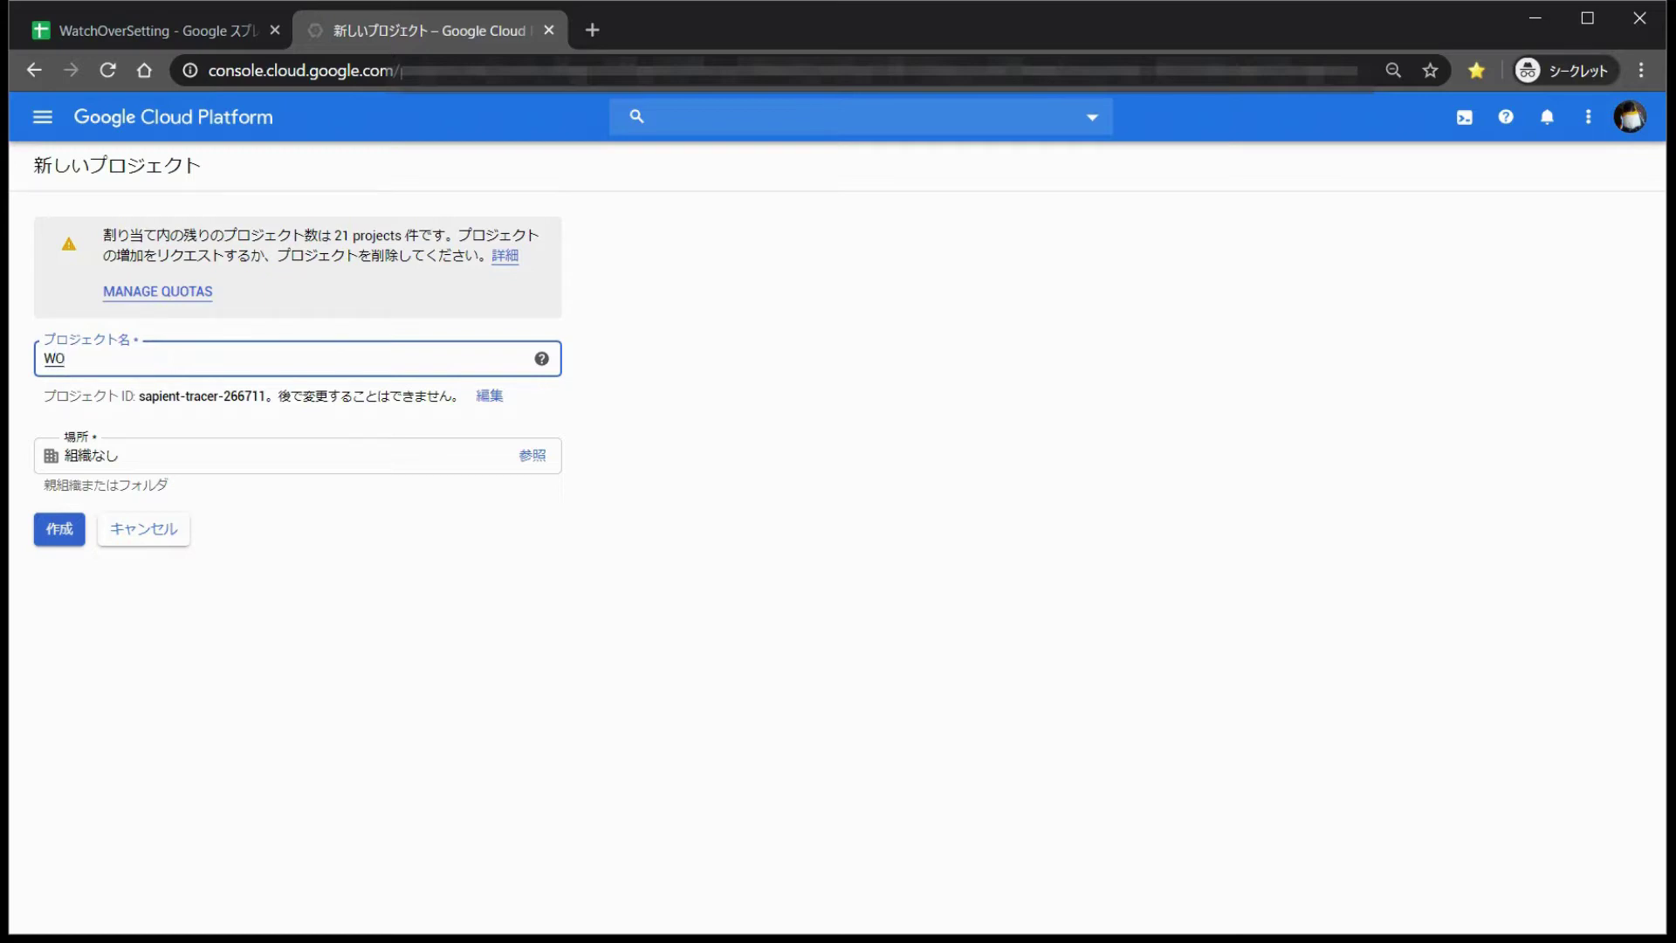
pyautogui.write('Test')
pyautogui.press('F10')
pyautogui.press('Return')
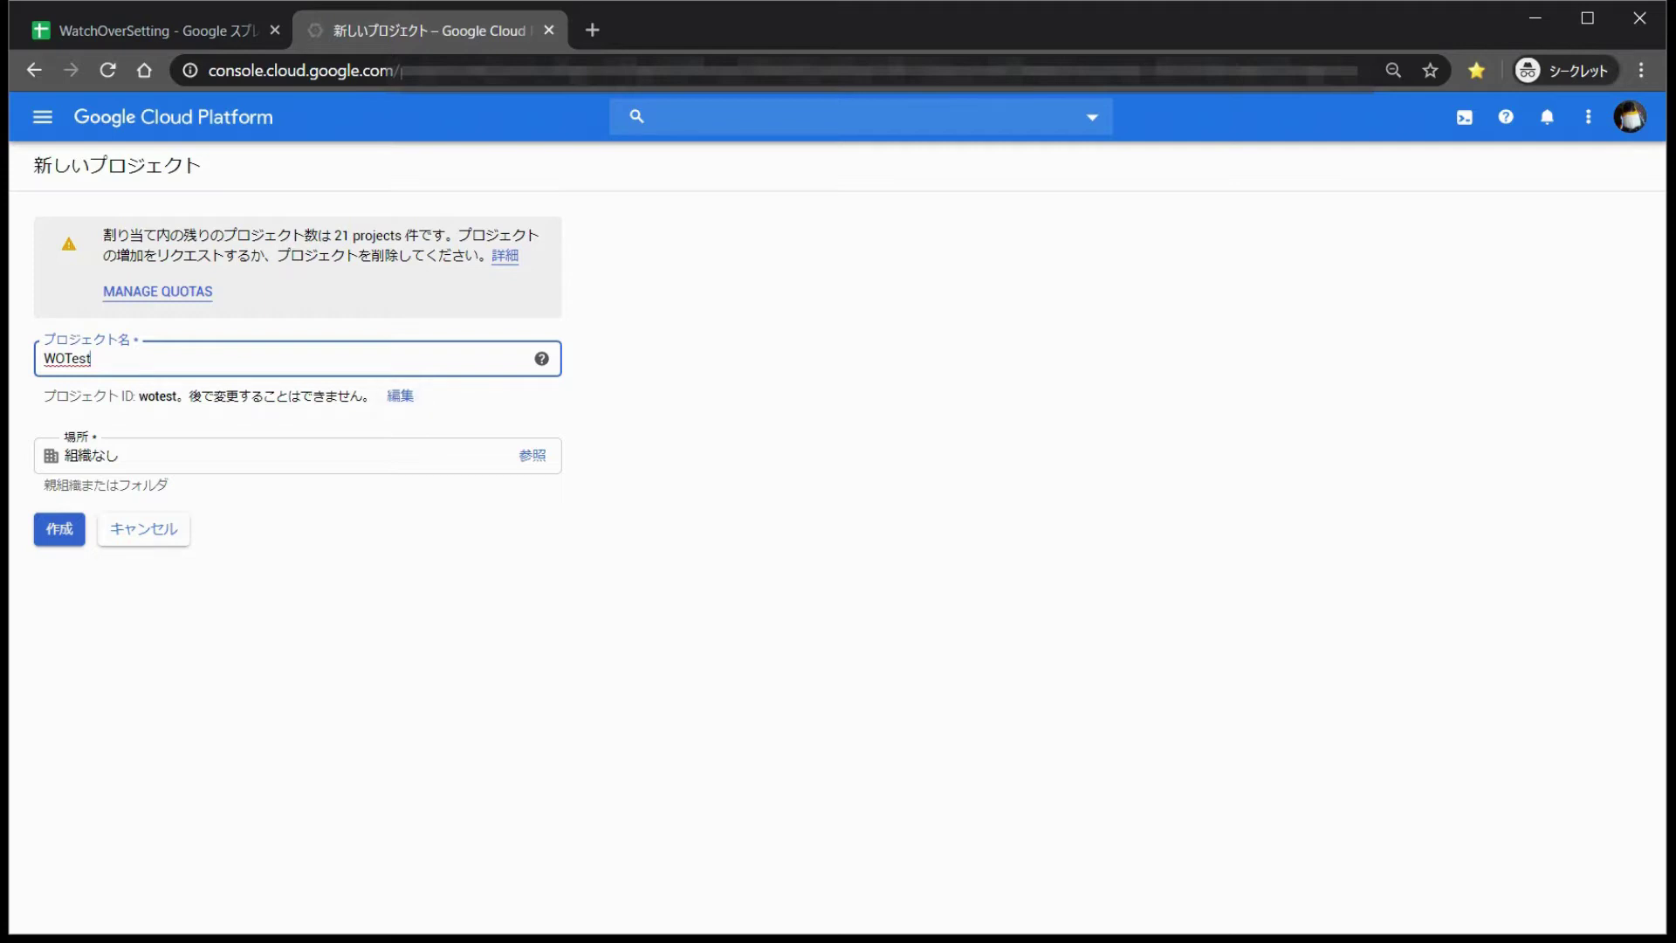
# Step: Set the new project's ID to wotest20200130 and create the project
pyautogui.moveTo(139, 396); pyautogui.dragTo(160, 397)
pyautogui.click(161, 396)
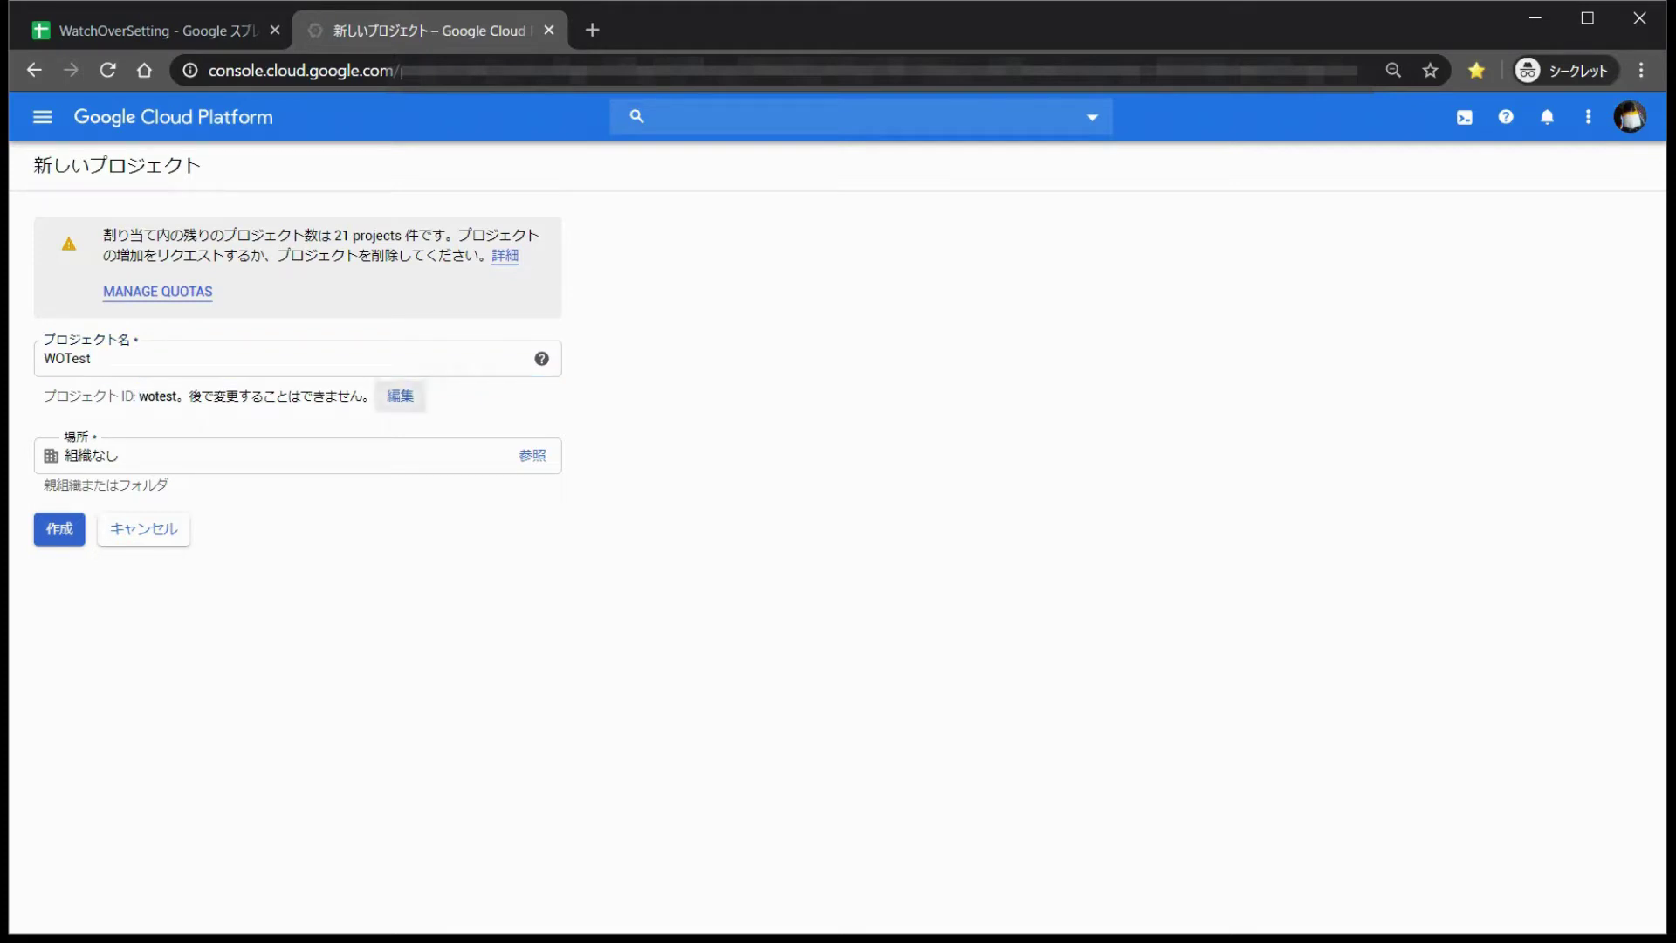
pyautogui.click(400, 396)
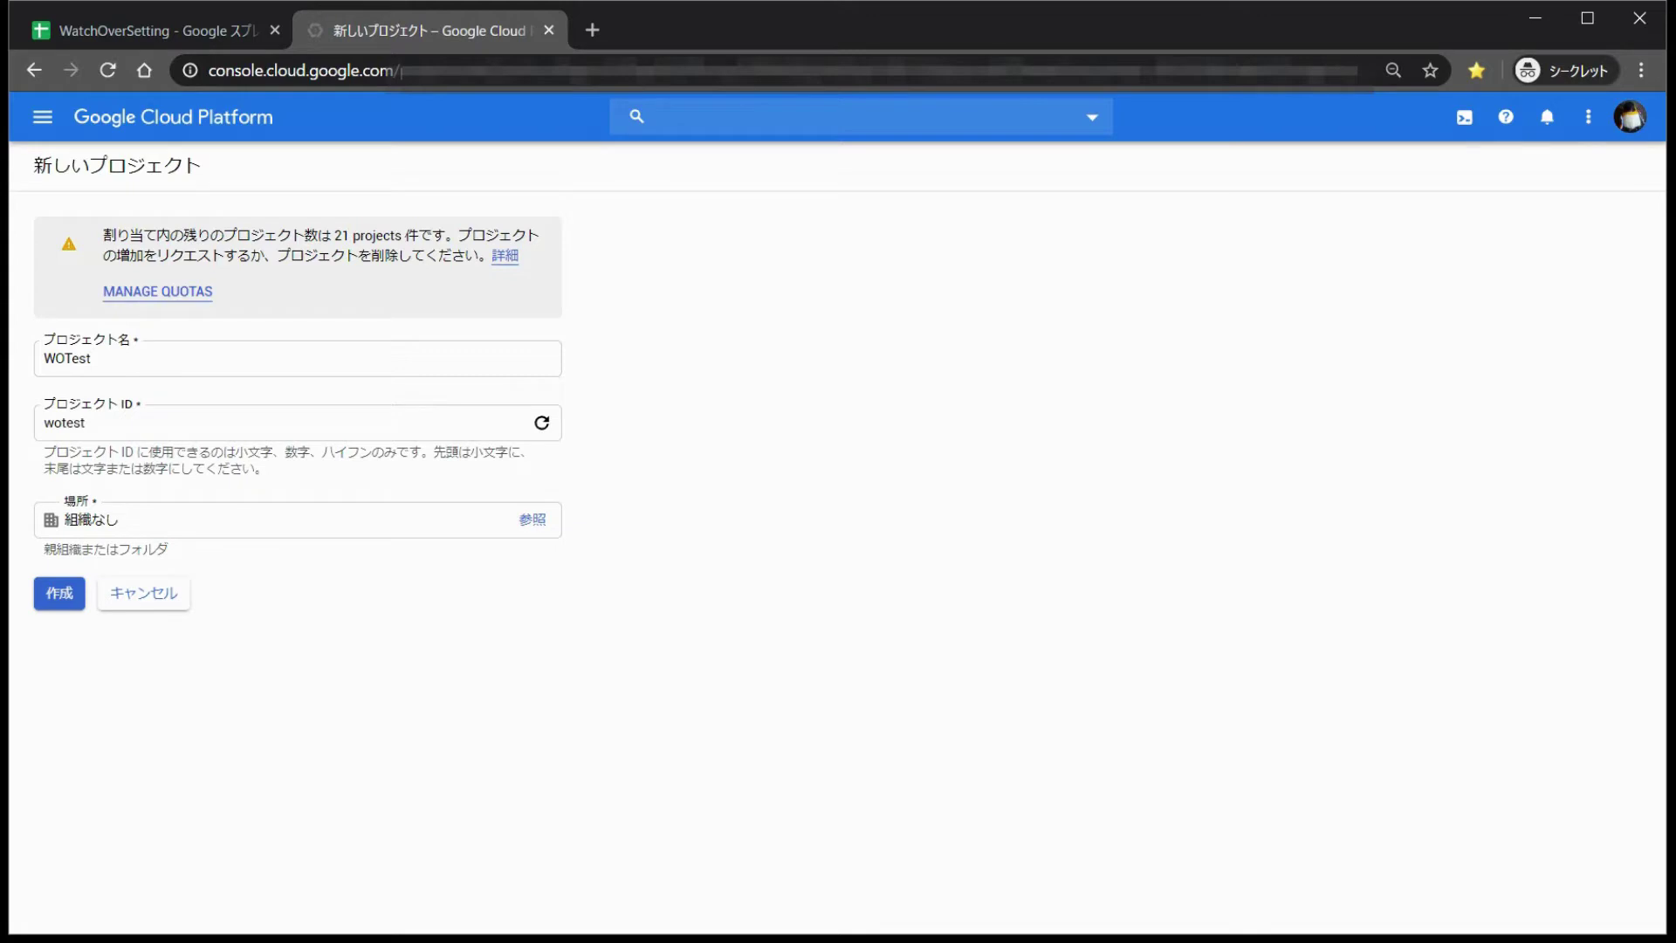
pyautogui.click(87, 423)
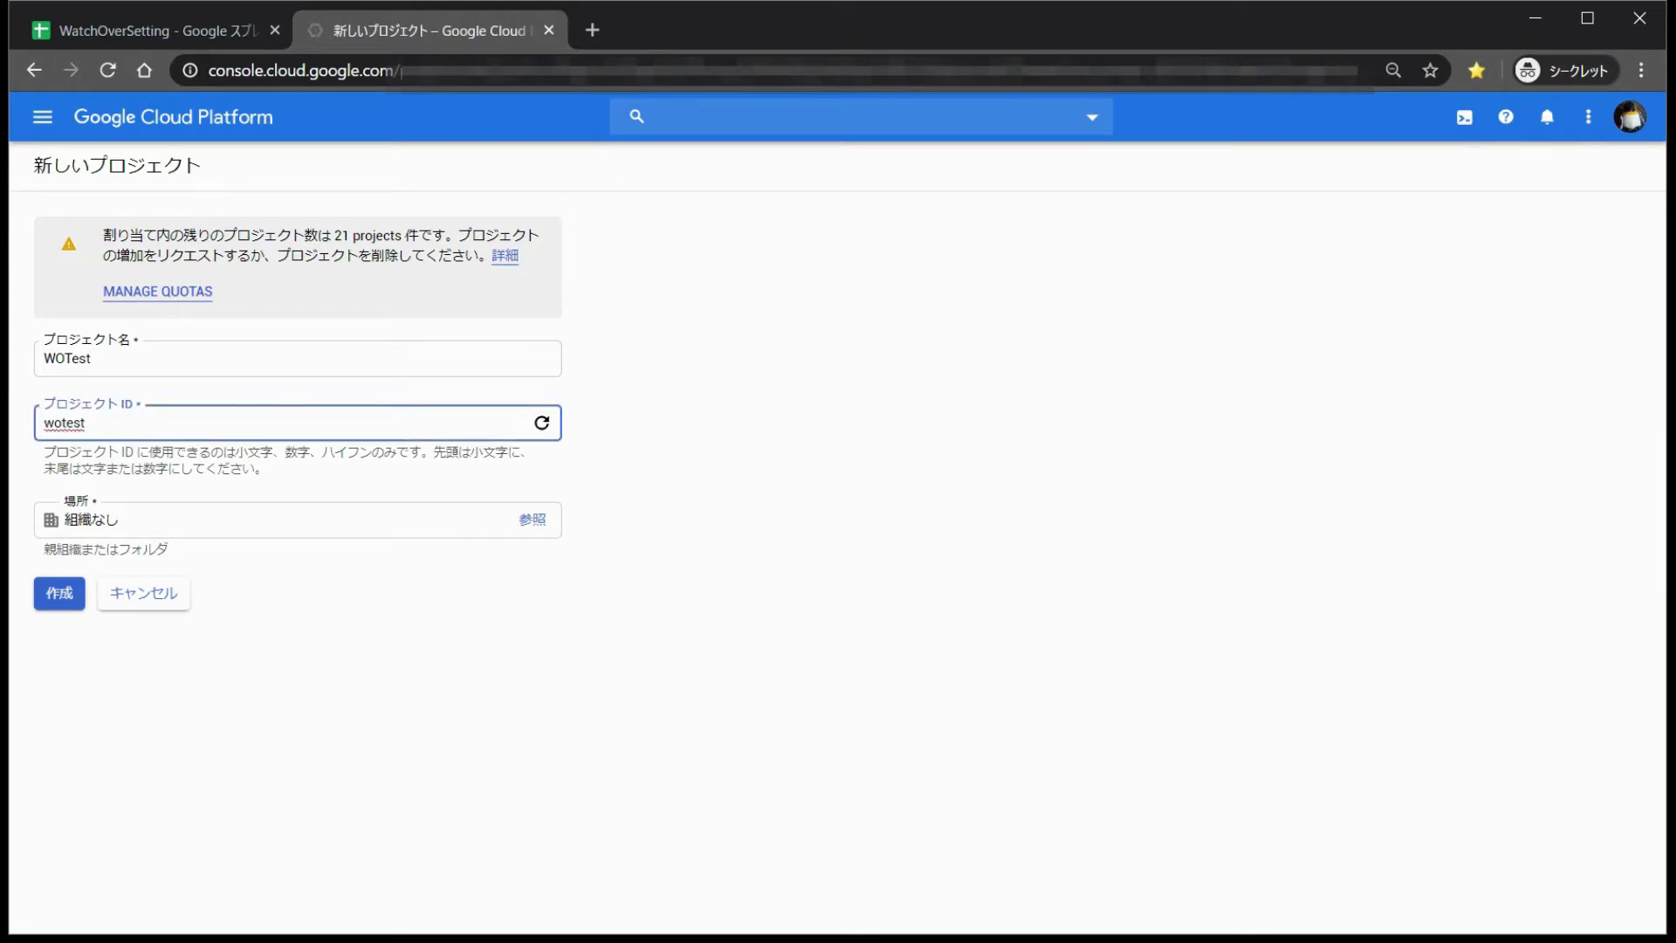
pyautogui.write('20200130')
pyautogui.click(59, 593)
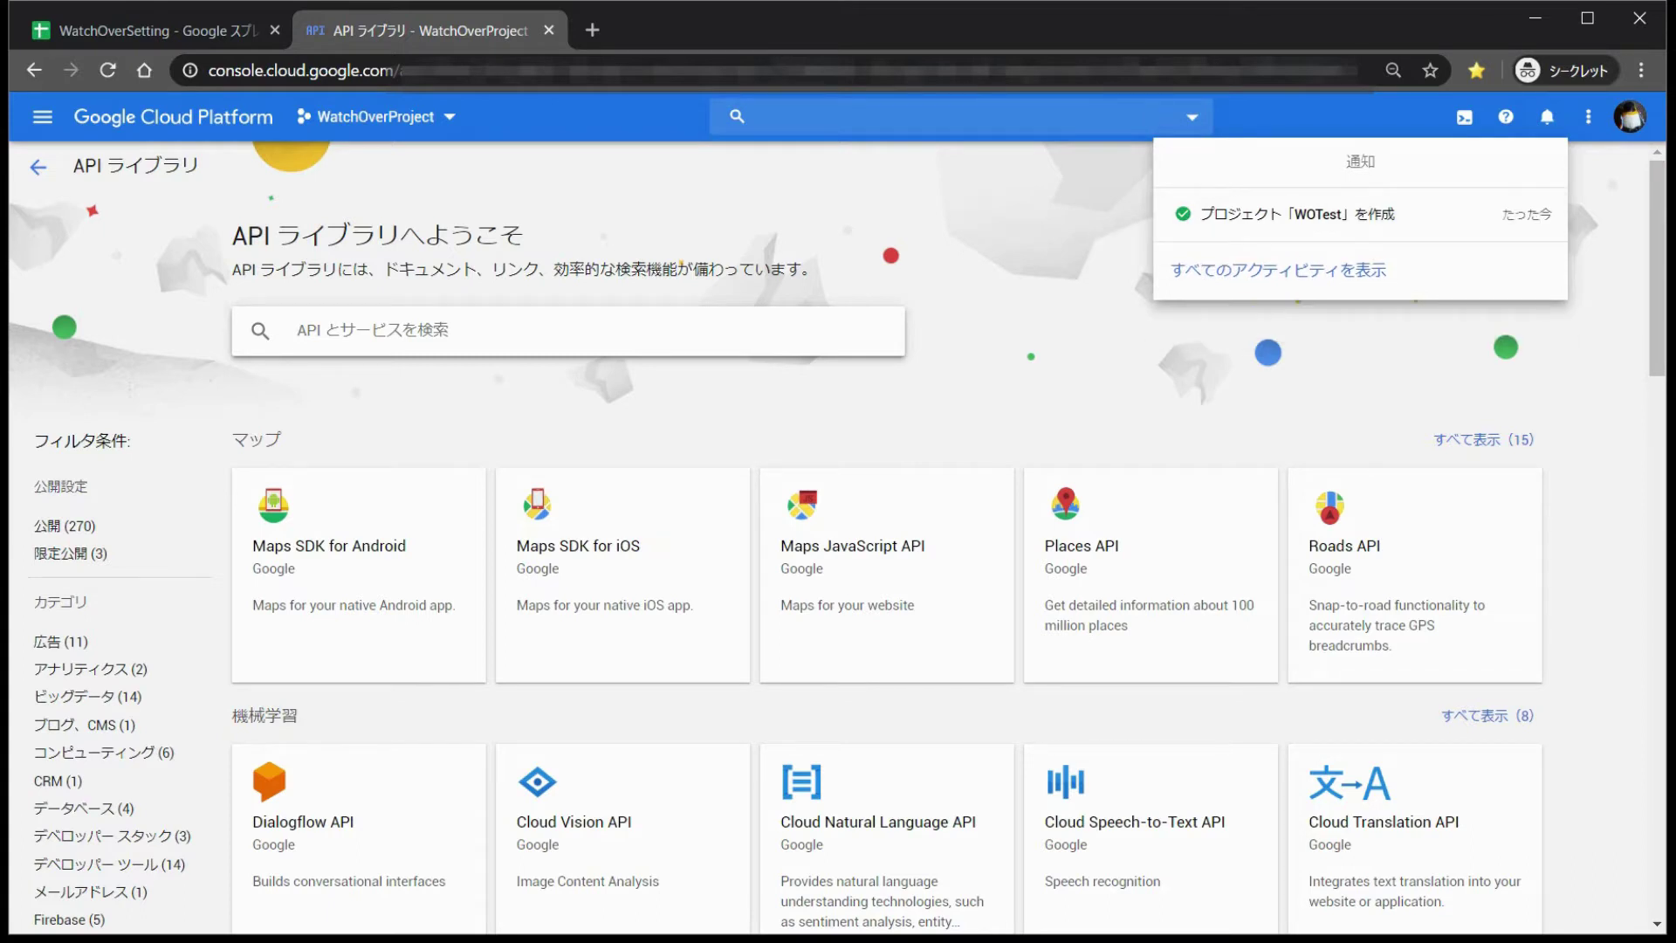
# Step: Switch the active project from WatchOverProject to WOTest
pyautogui.click(376, 117)
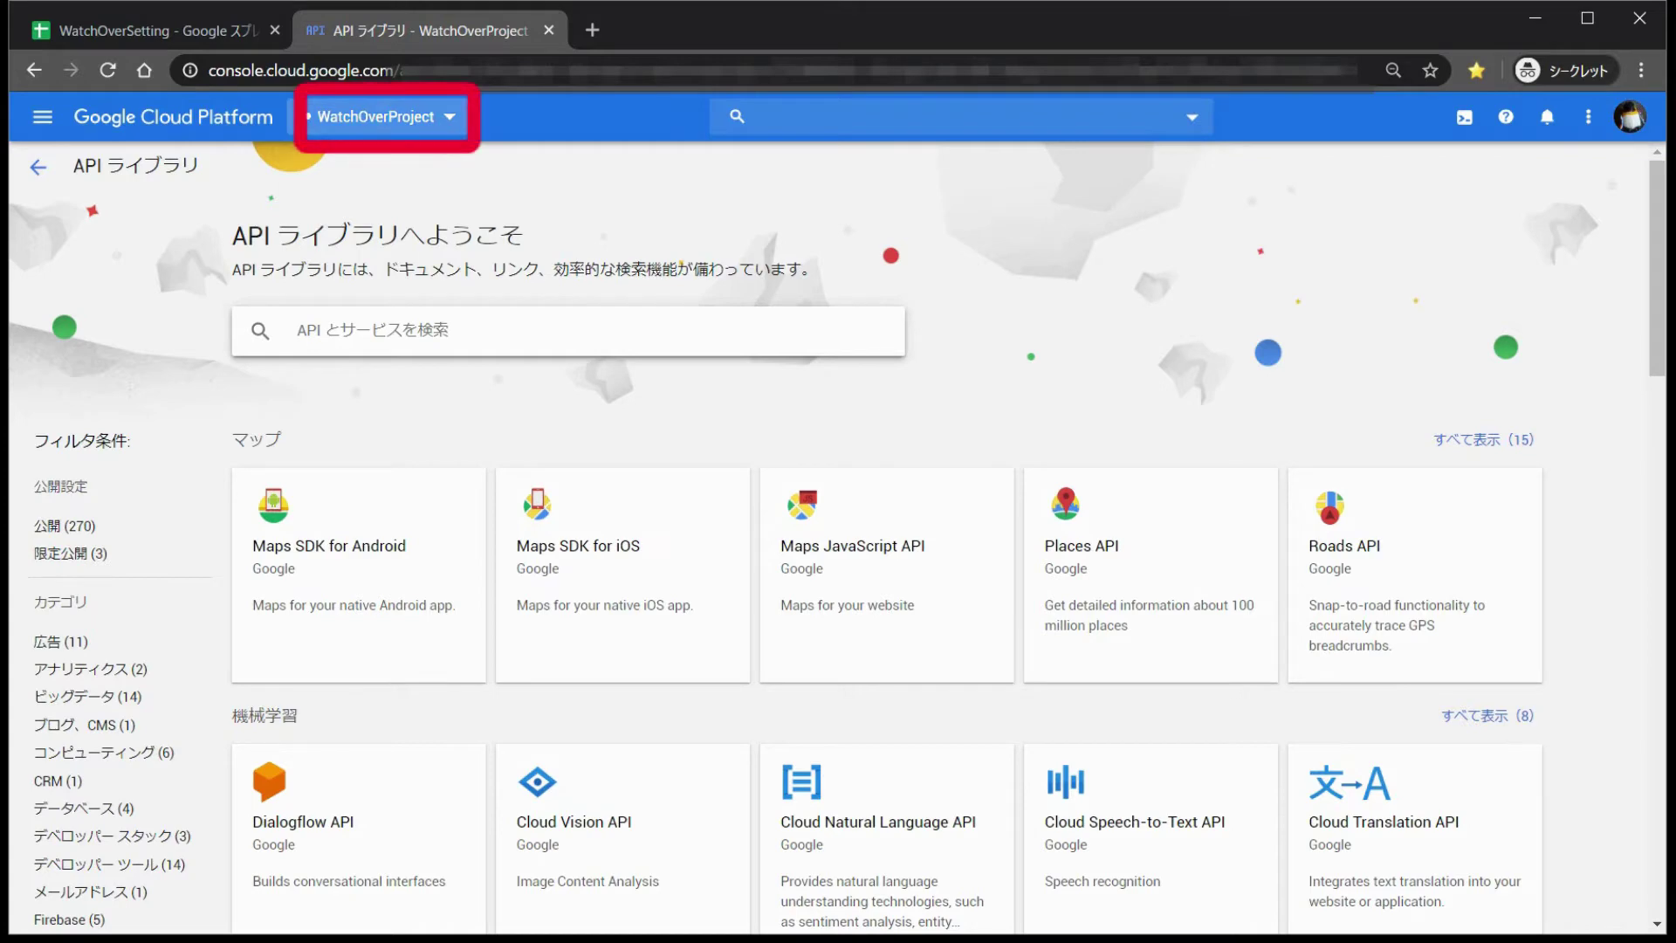
pyautogui.click(376, 117)
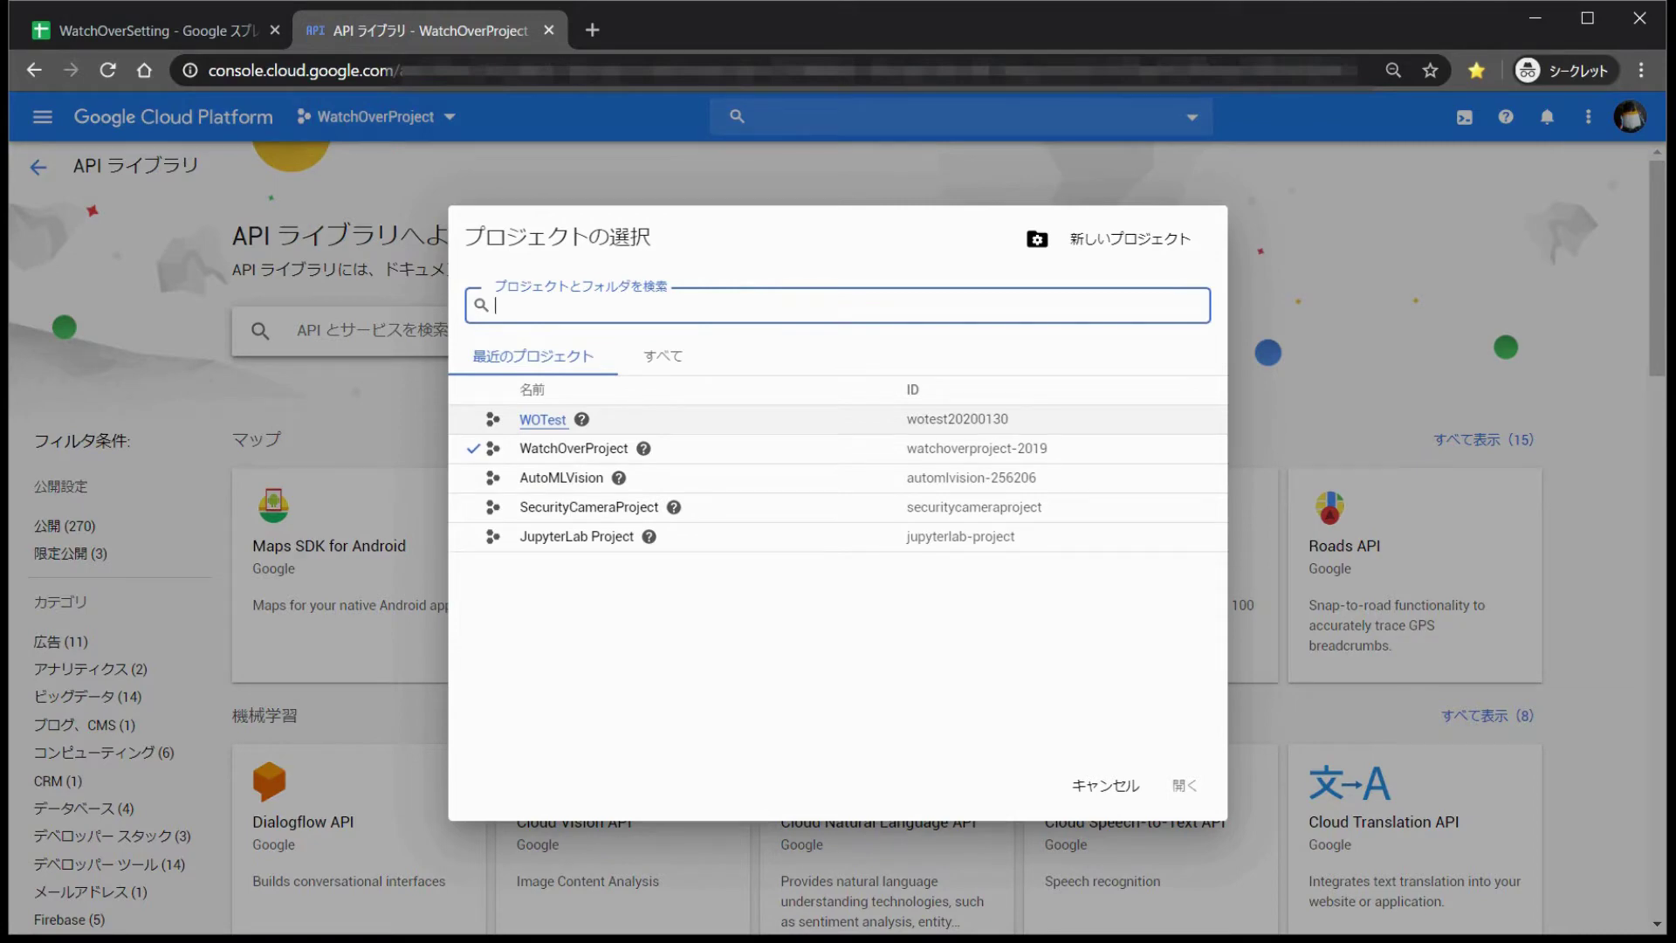
pyautogui.click(543, 420)
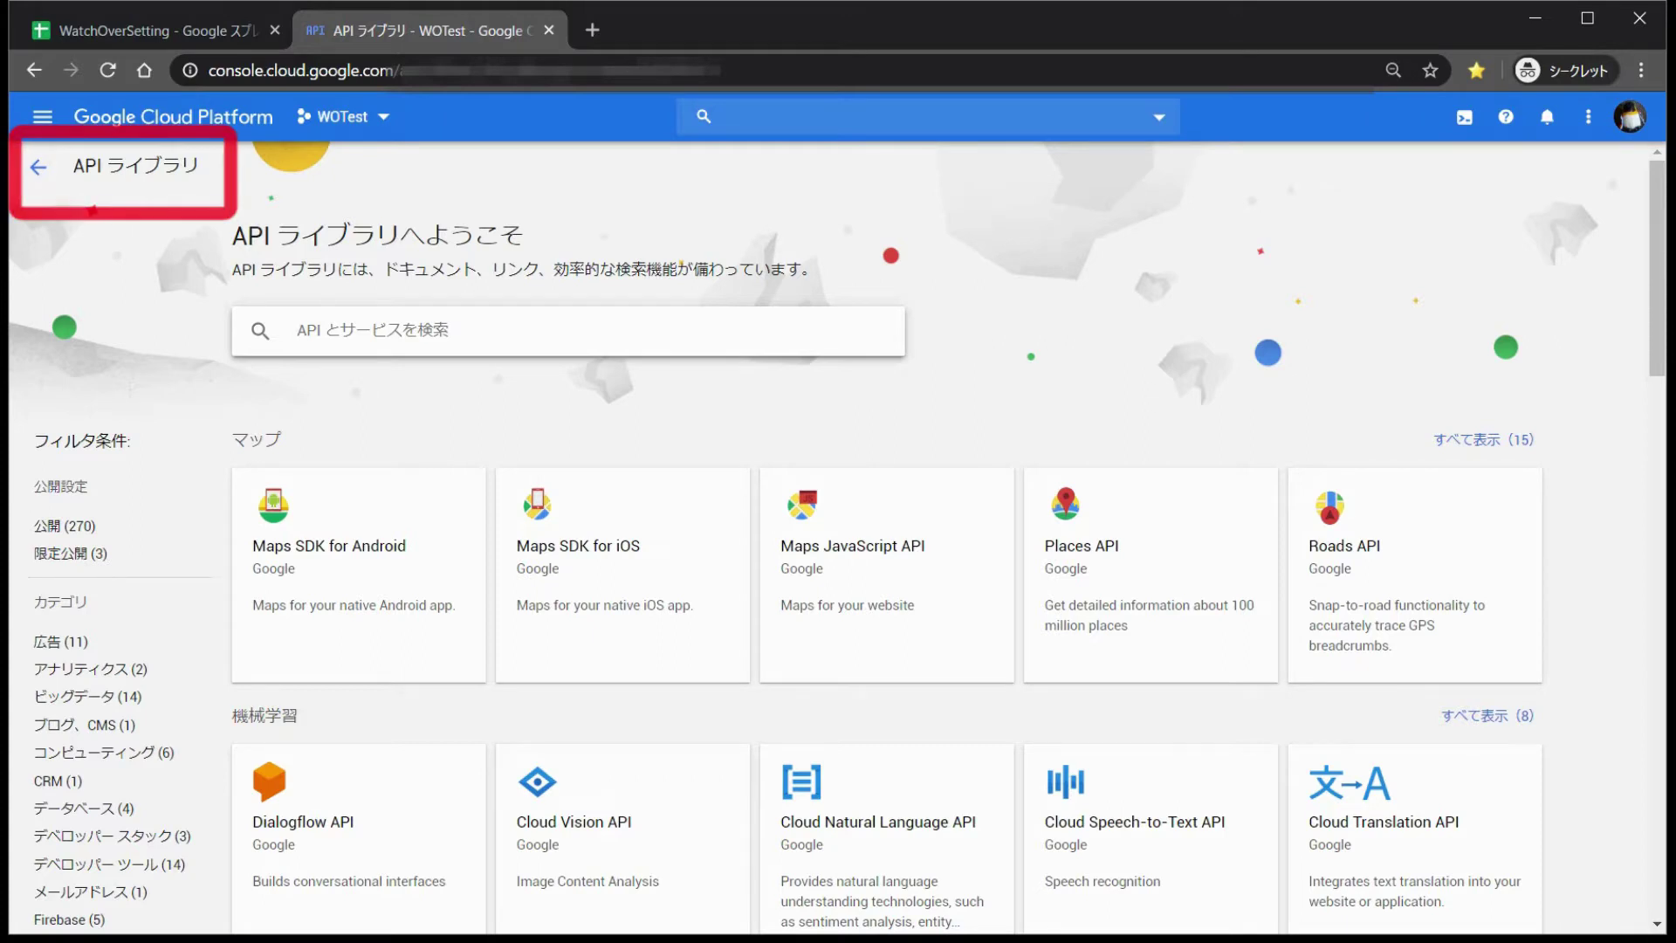
# Step: Search the API library for "sheet" and enable the Google Sheets API for the WOTest project
pyautogui.click(38, 166)
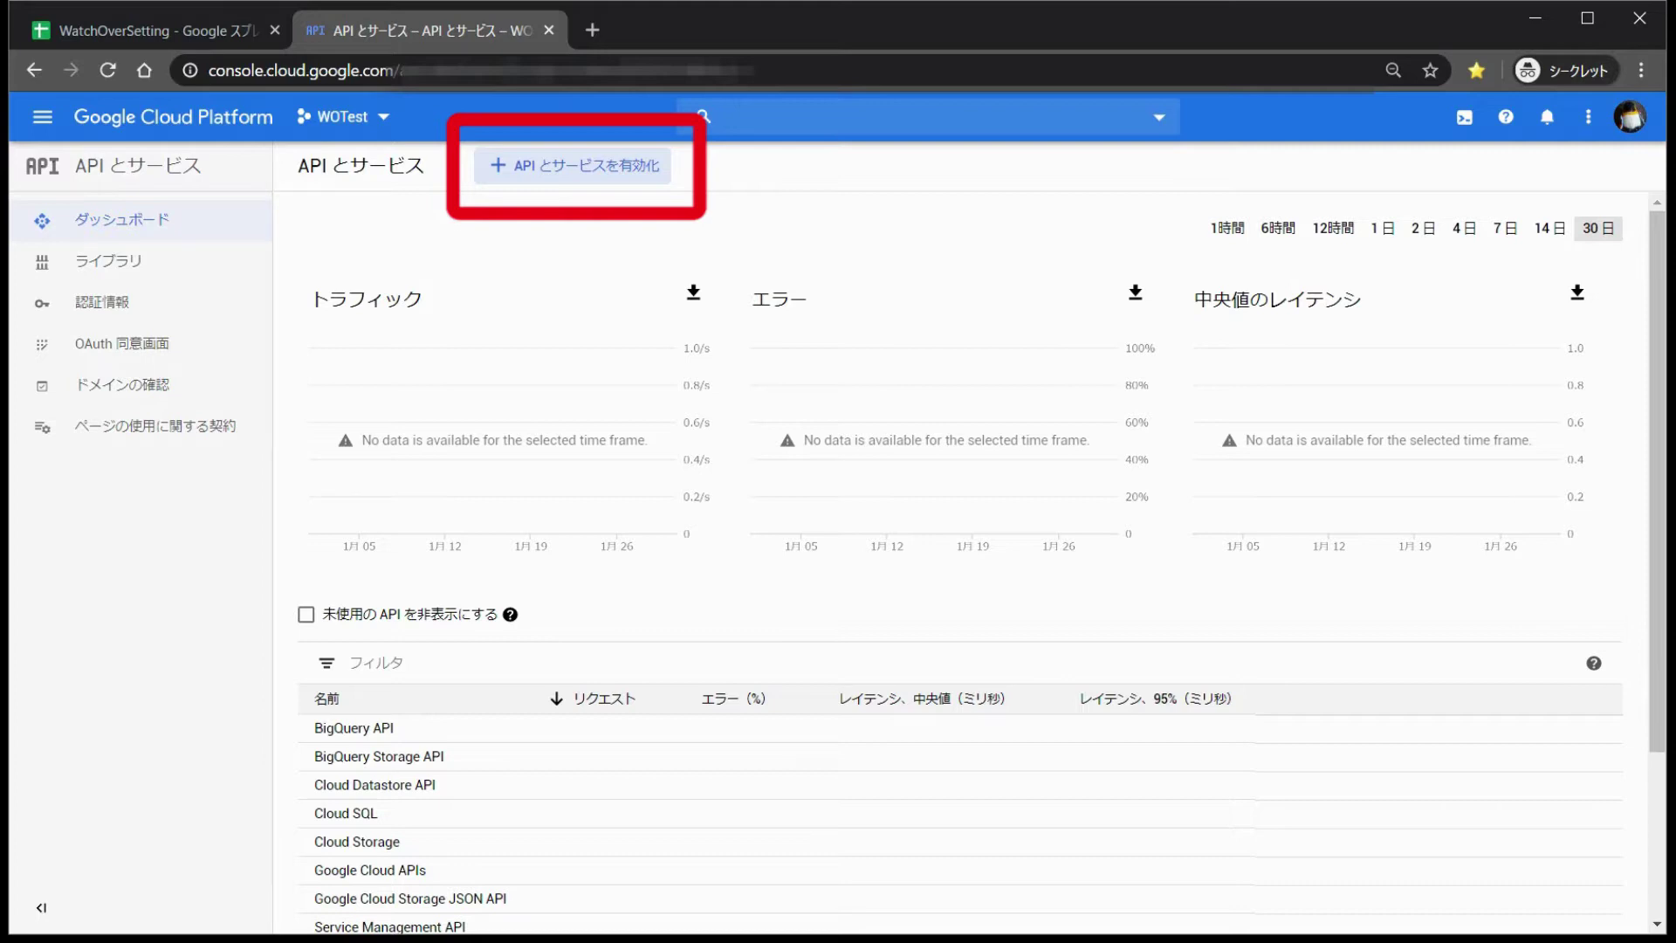
pyautogui.click(573, 165)
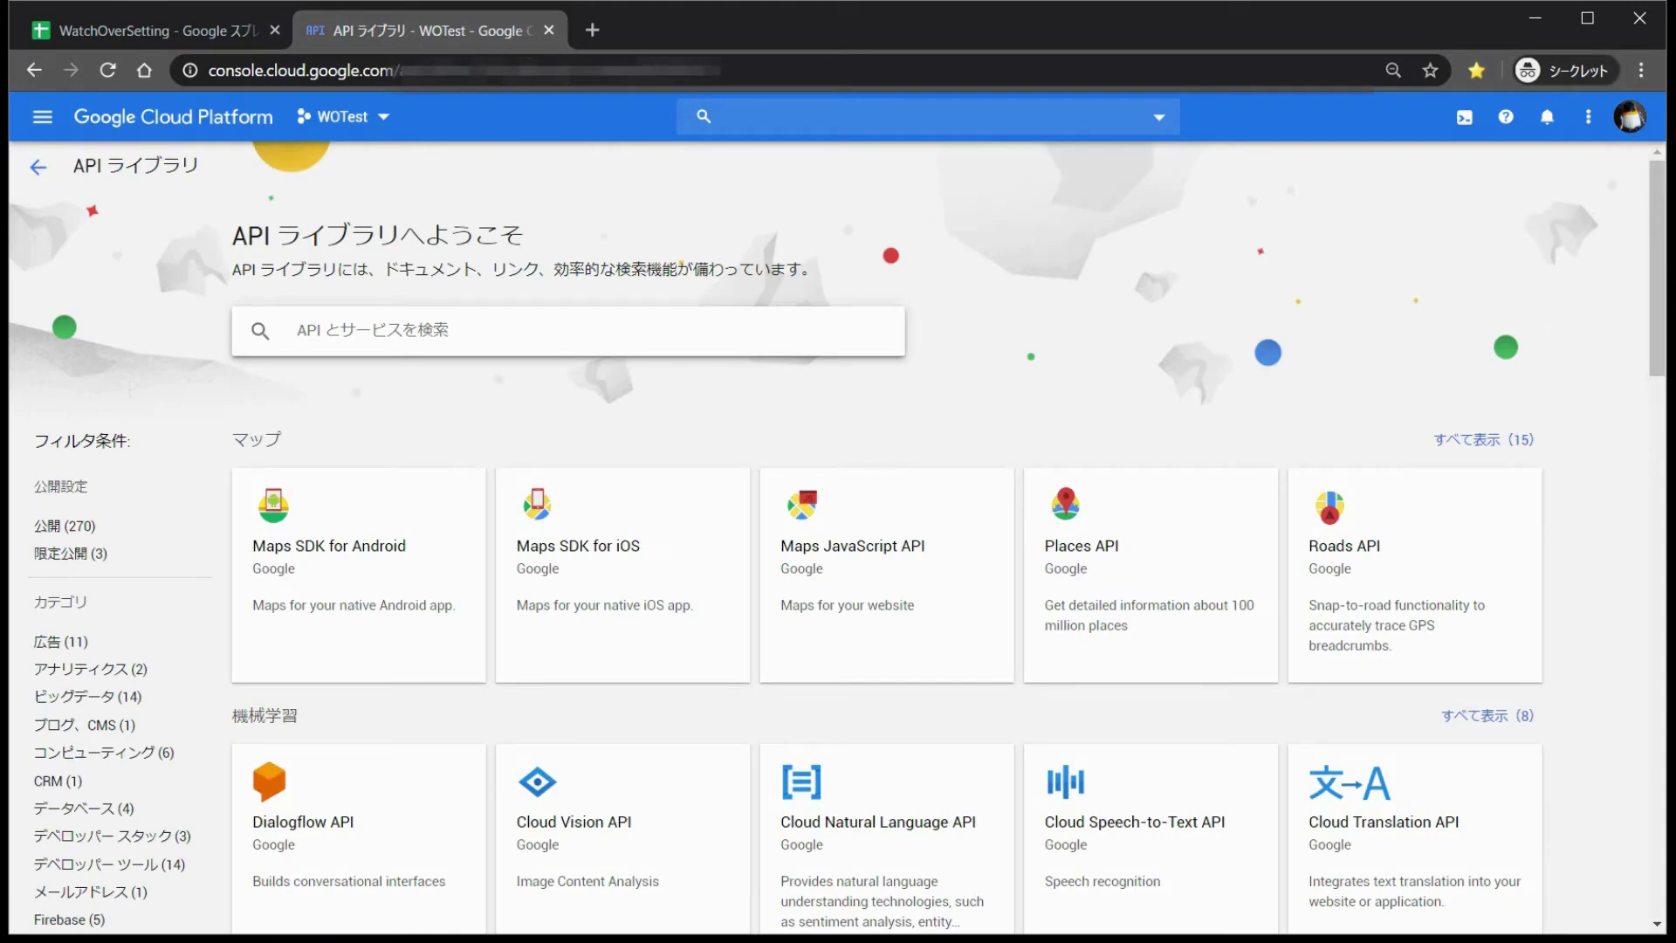
pyautogui.write('sheet')
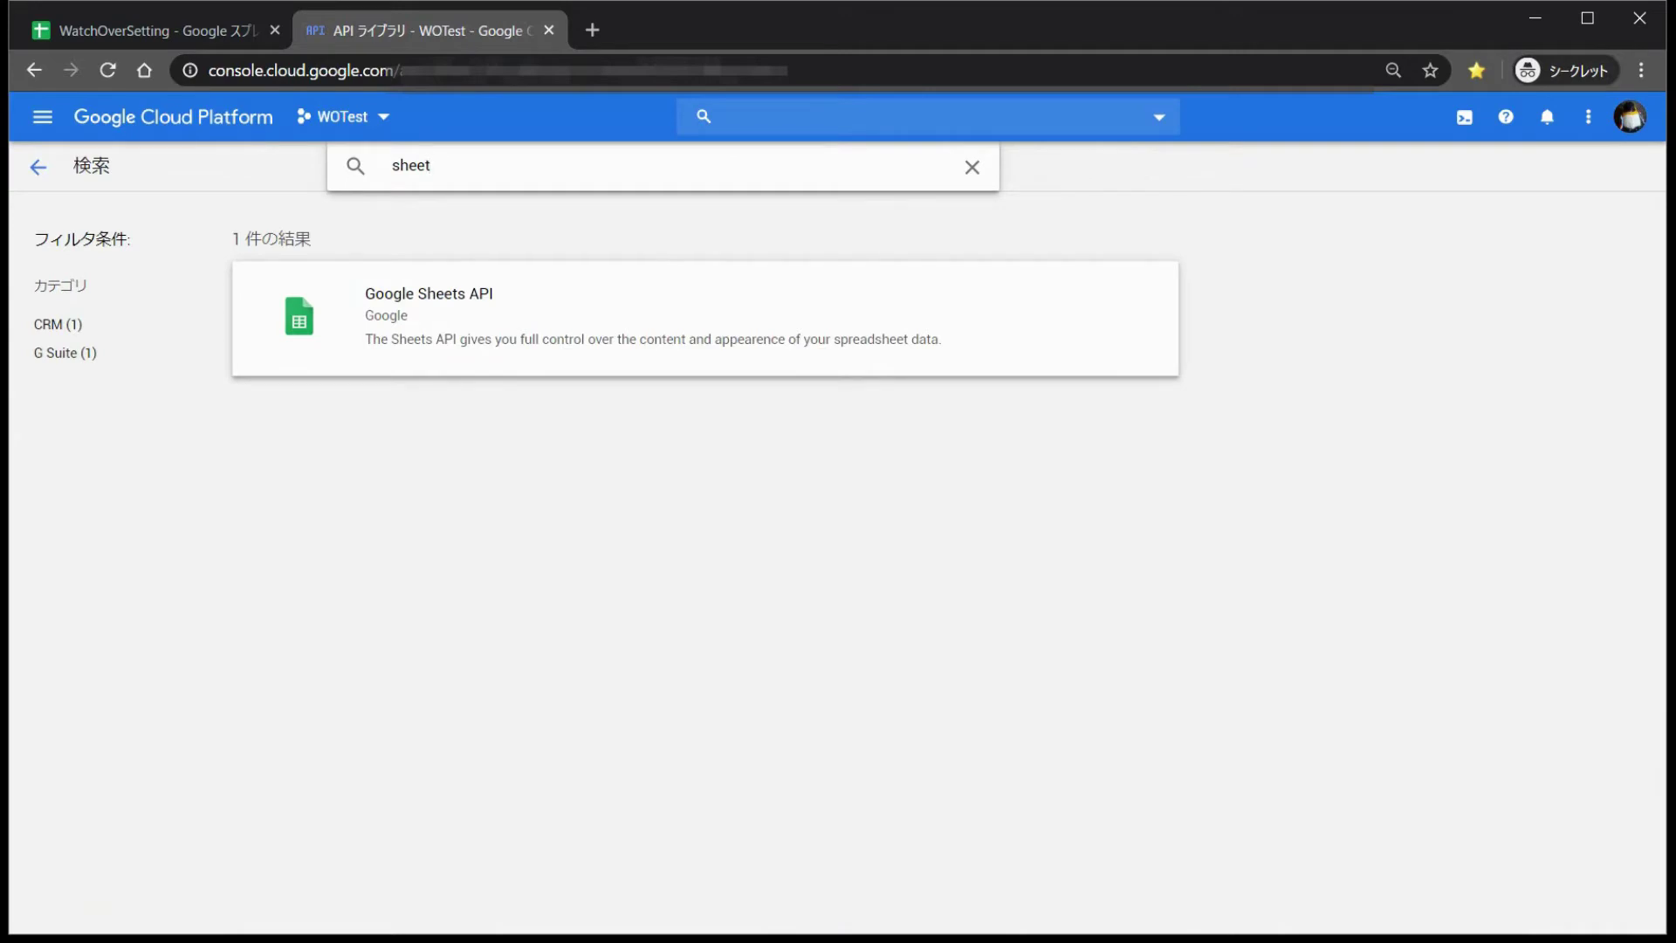
pyautogui.click(705, 318)
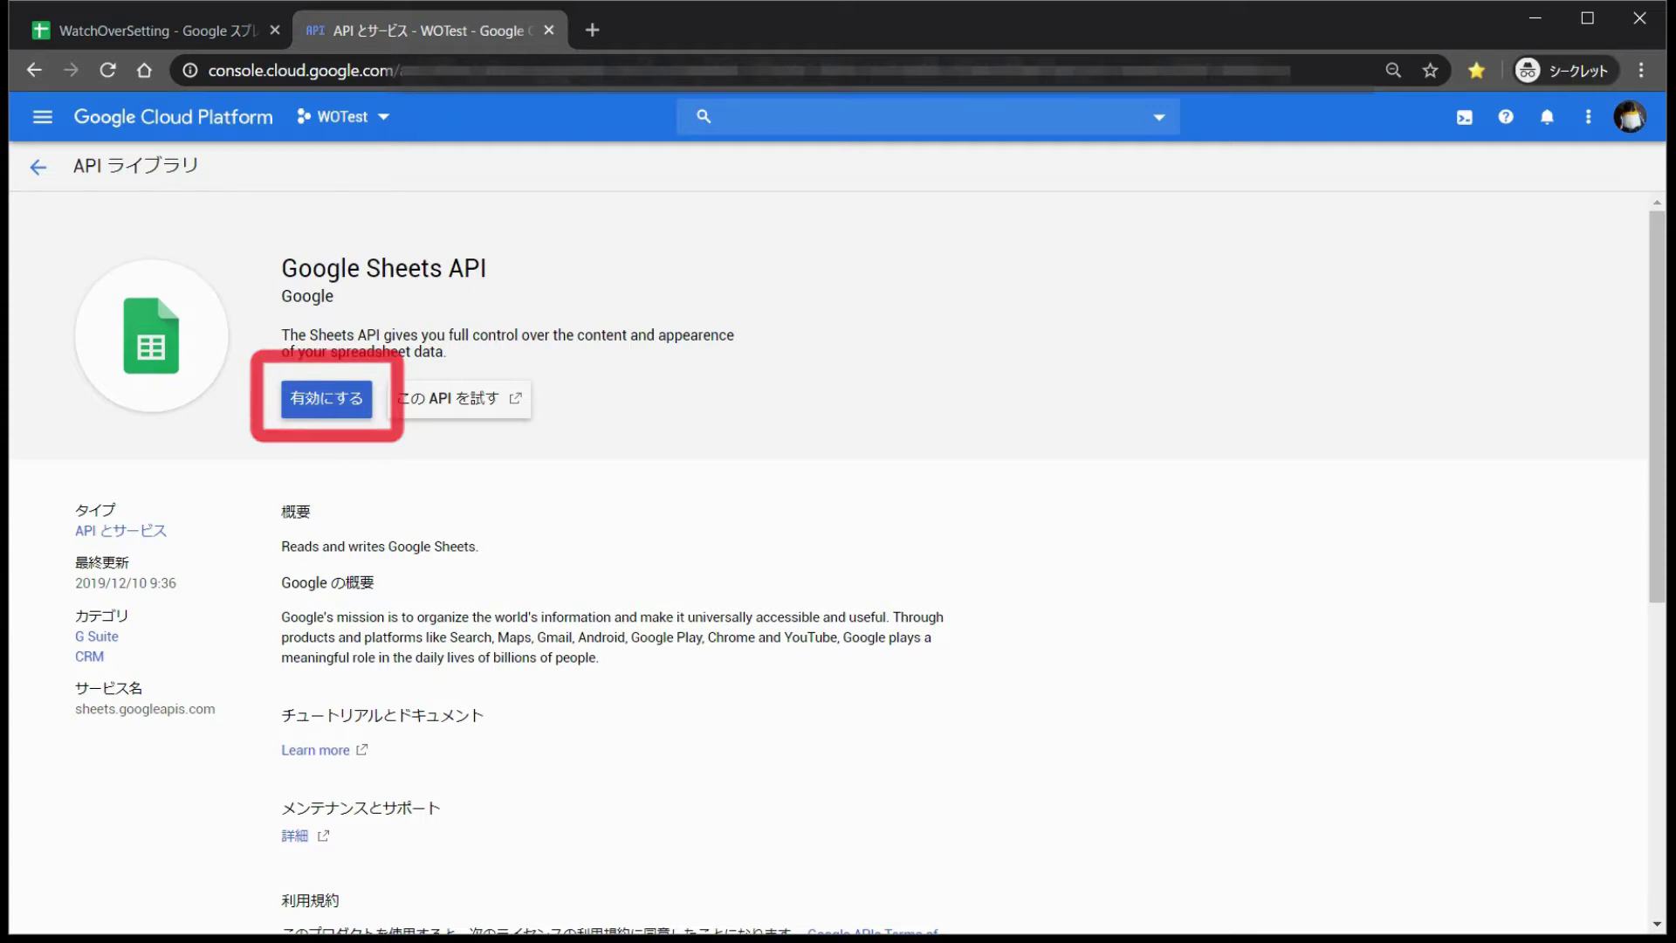
pyautogui.click(327, 399)
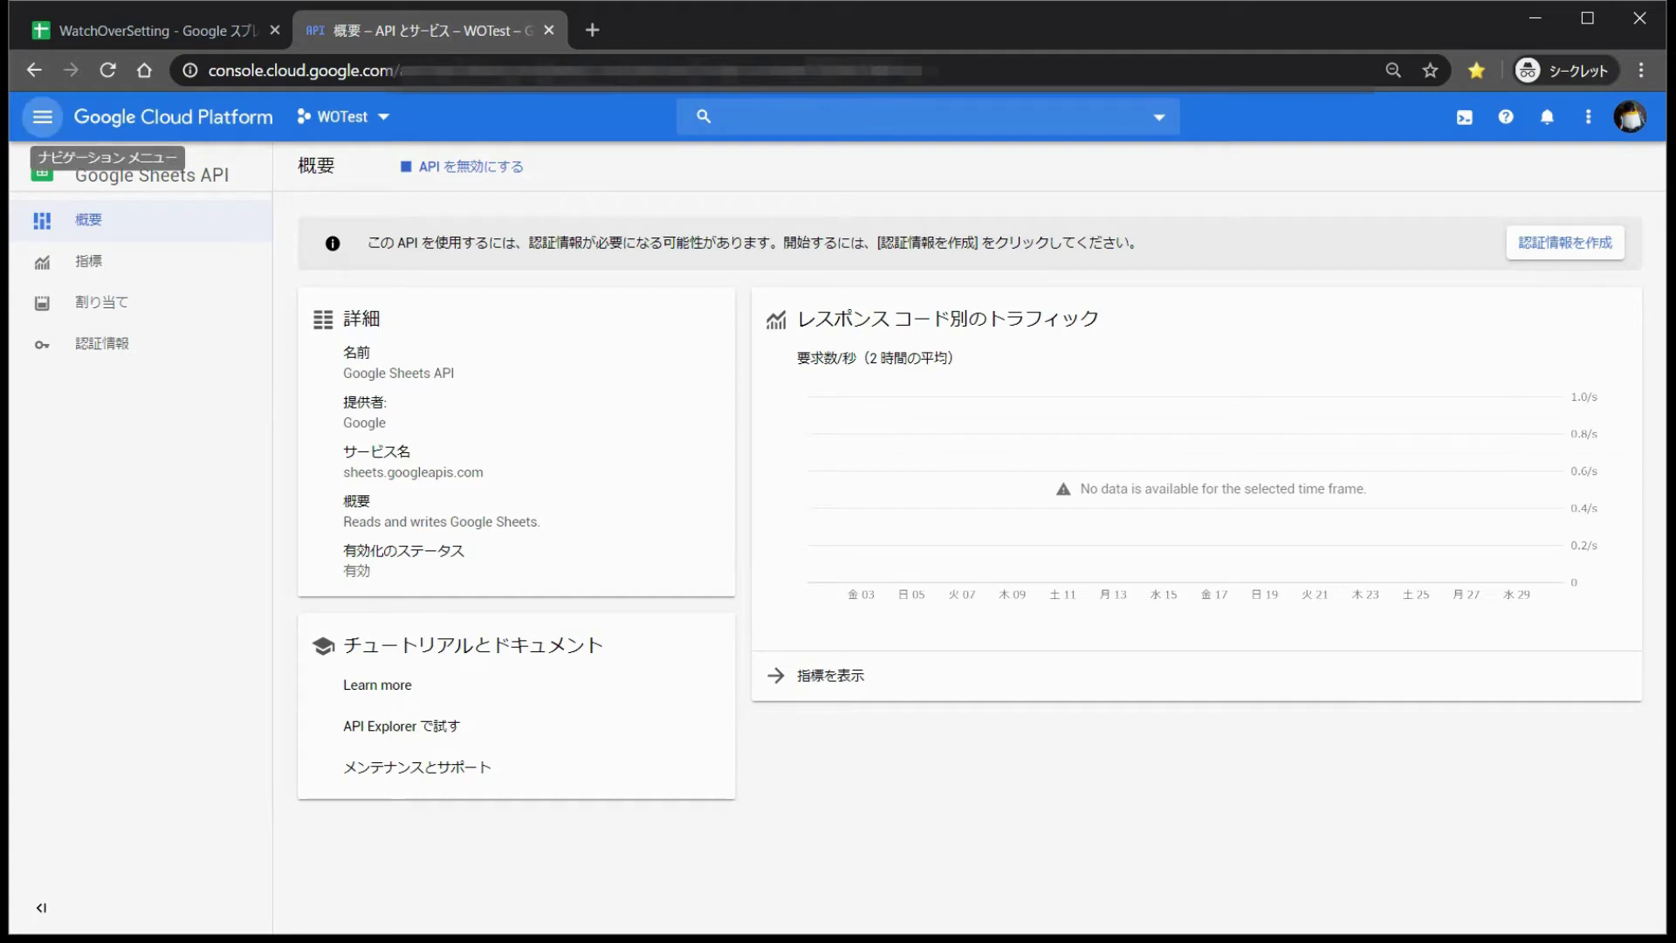
pyautogui.click(42, 116)
pyautogui.moveTo(42, 219)
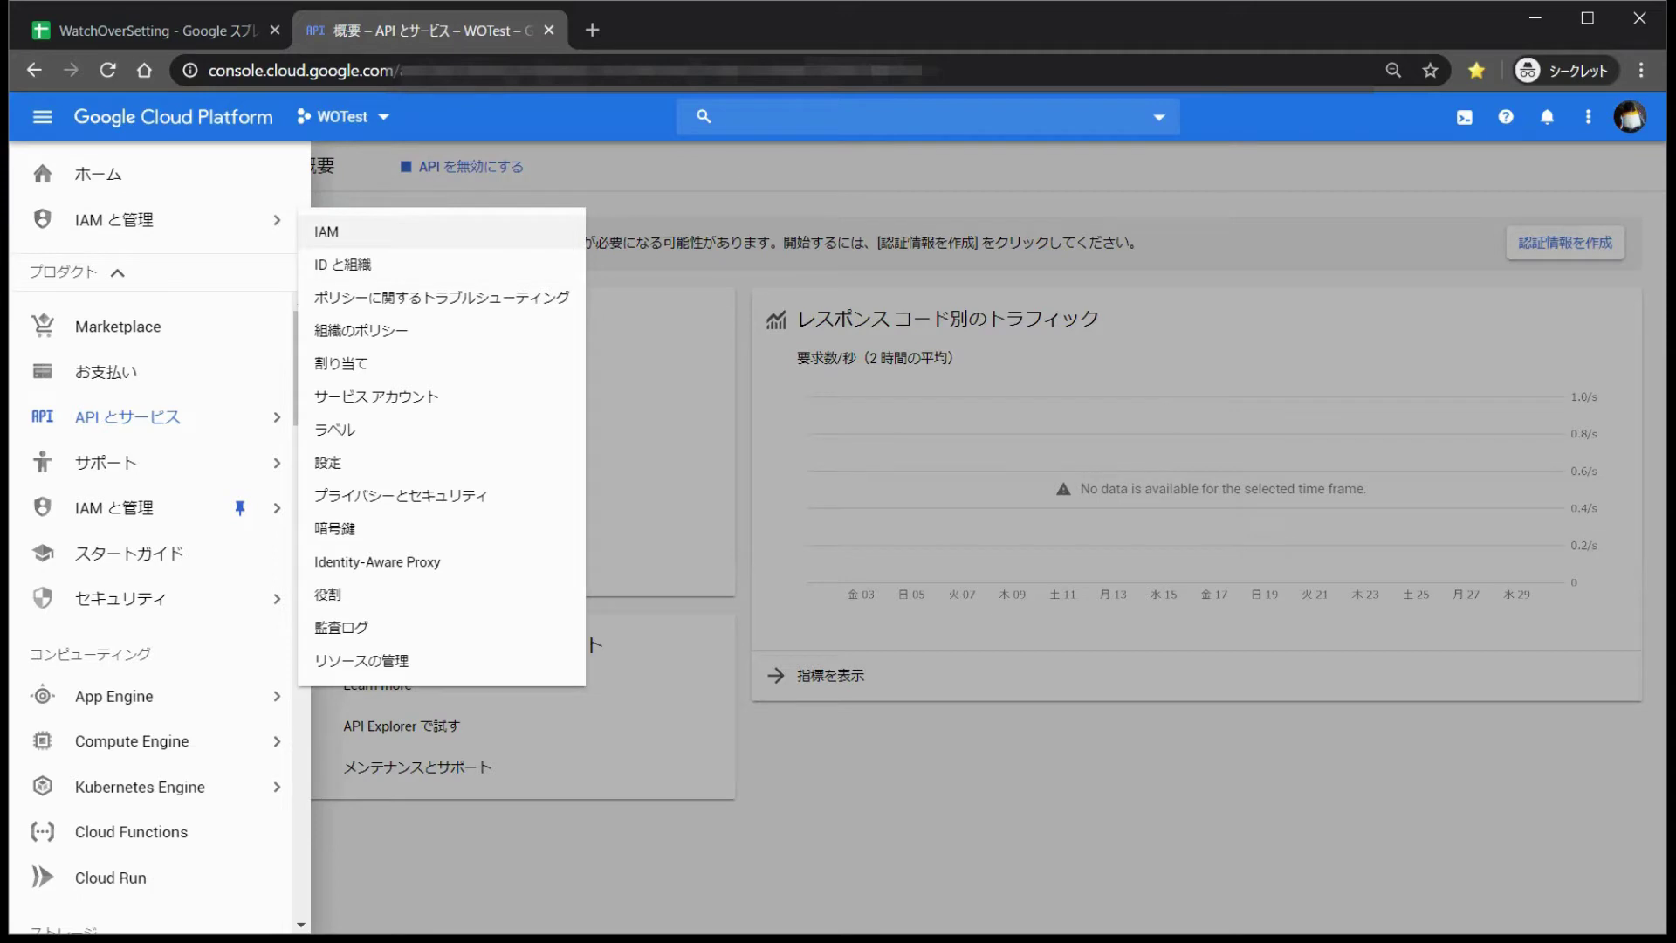
pyautogui.click(927, 116)
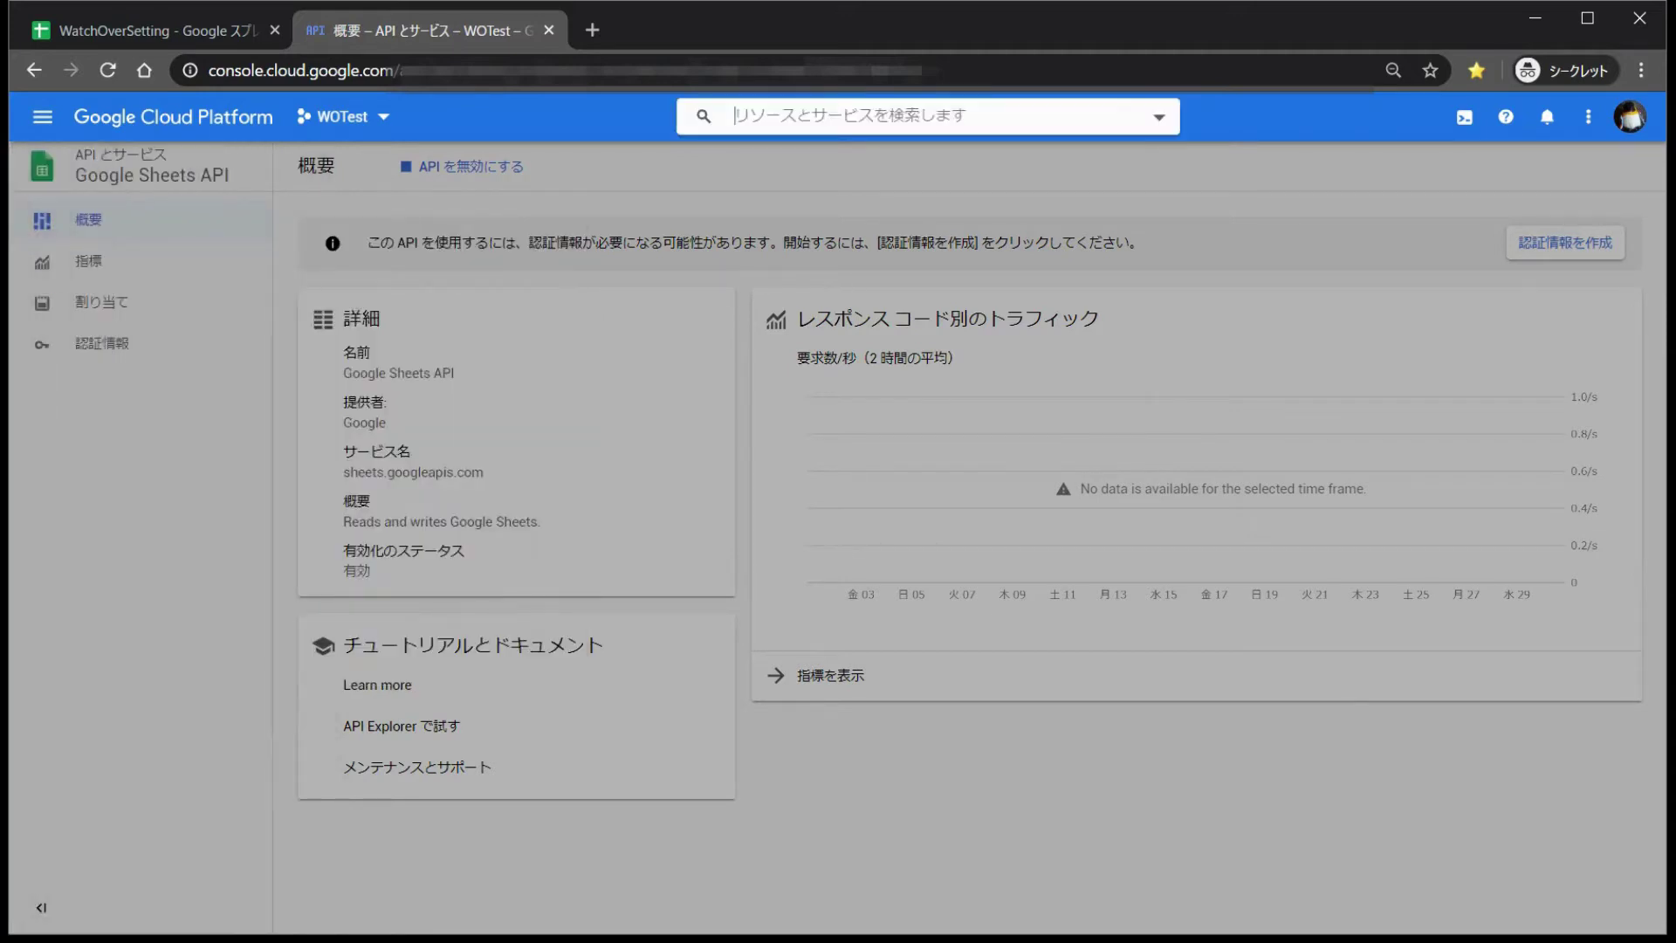
pyautogui.write('do')
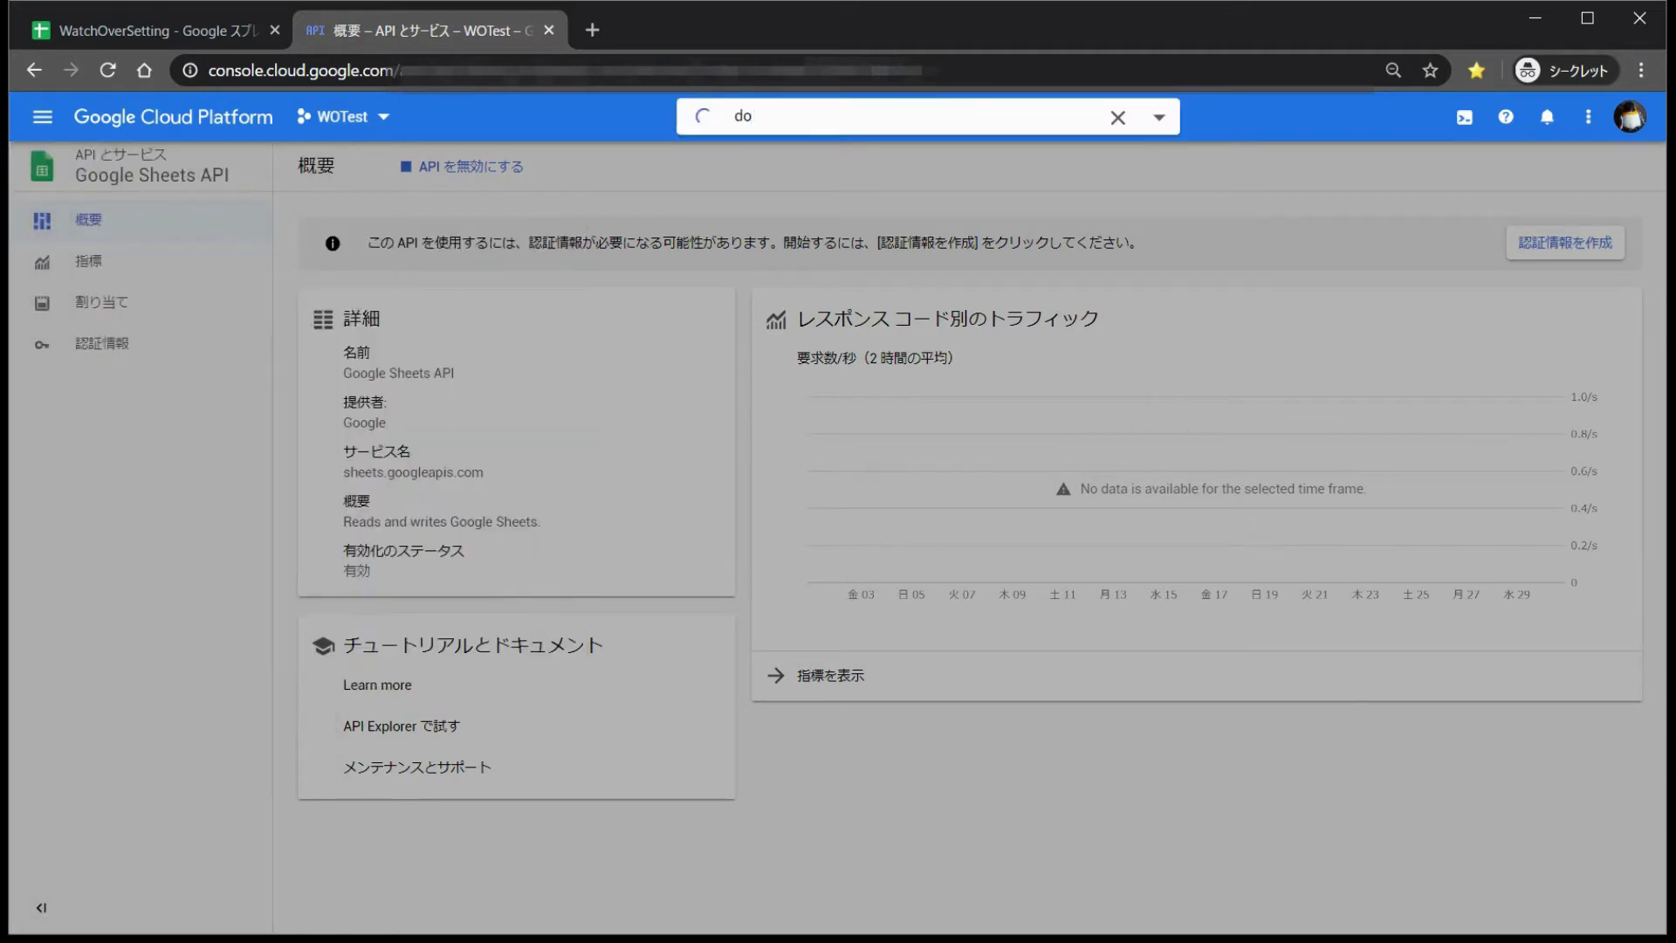
pyautogui.press('BackSpace')
pyautogui.write('rive')
pyautogui.press('BackSpace')
pyautogui.press('BackSpace')
pyautogui.press('BackSpace')
pyautogui.press('BackSpace')
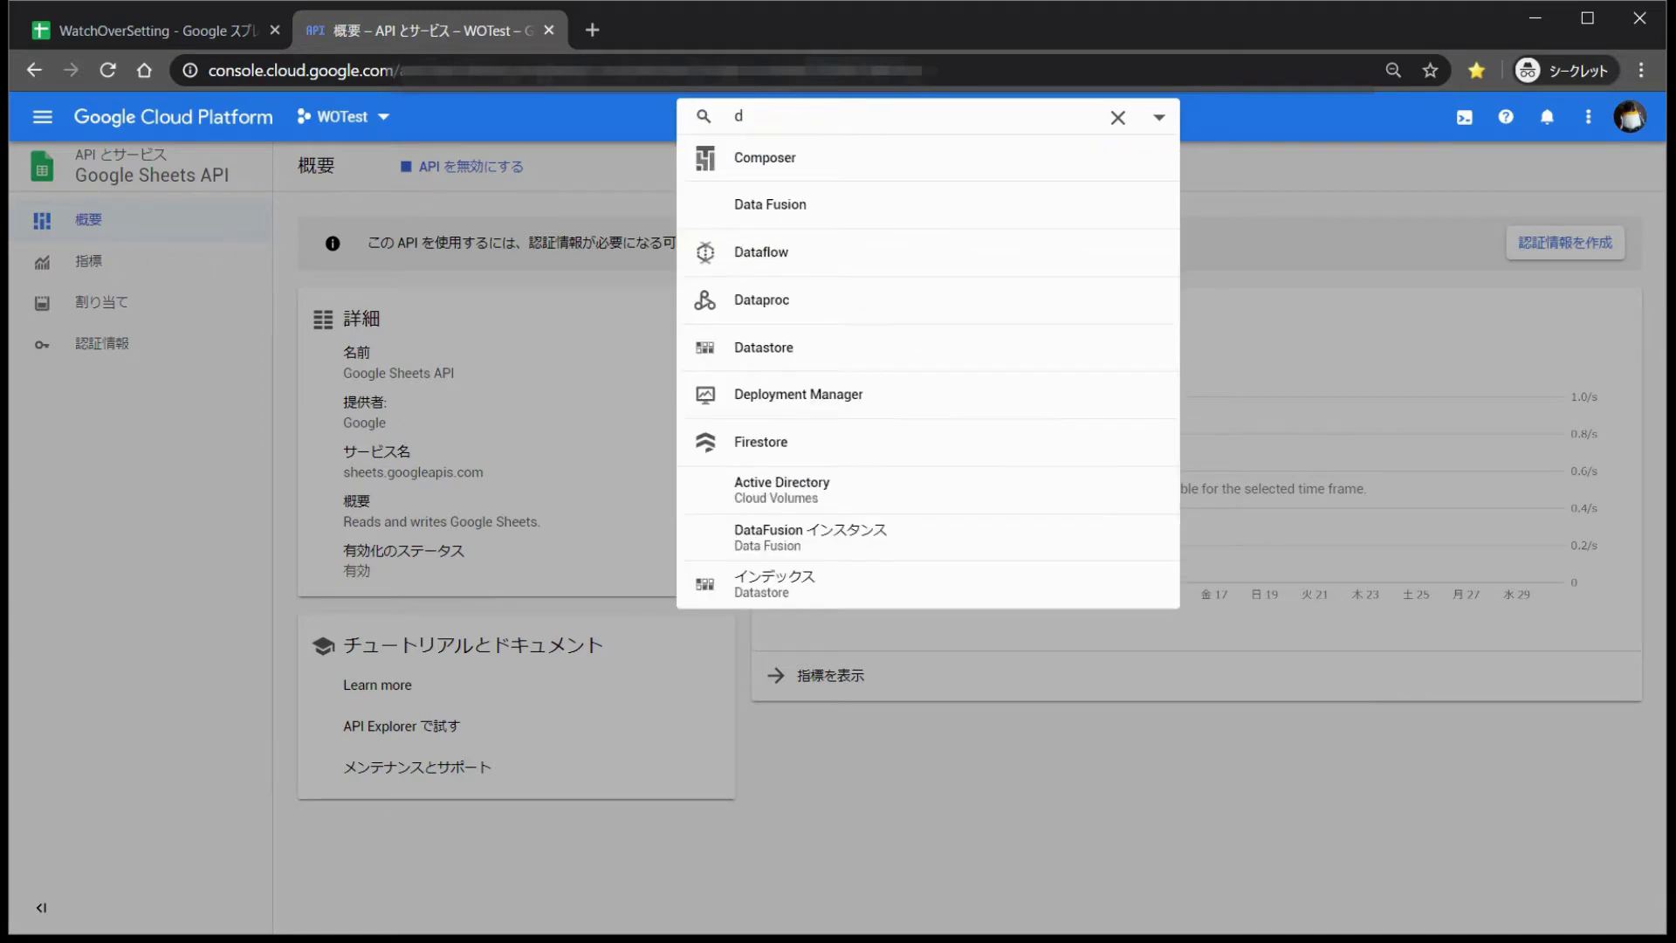
pyautogui.press('BackSpace')
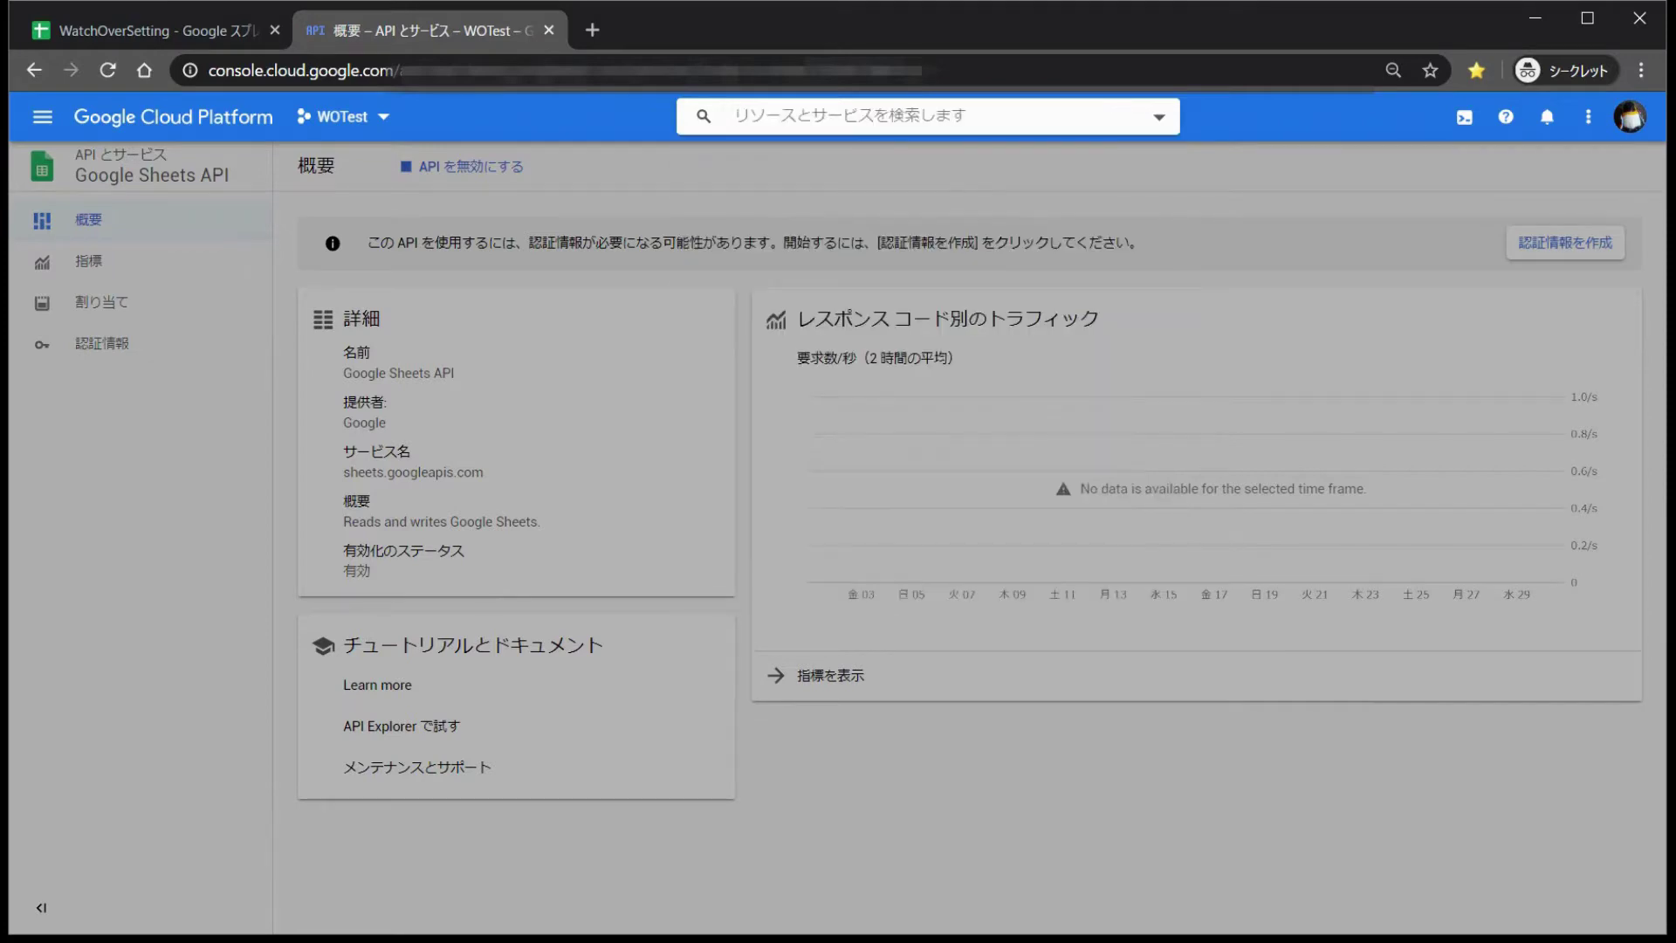
pyautogui.press('Escape')
# Step: Search the API library for "drive" and enable the Google Drive API for the WOTest project
pyautogui.click(120, 156)
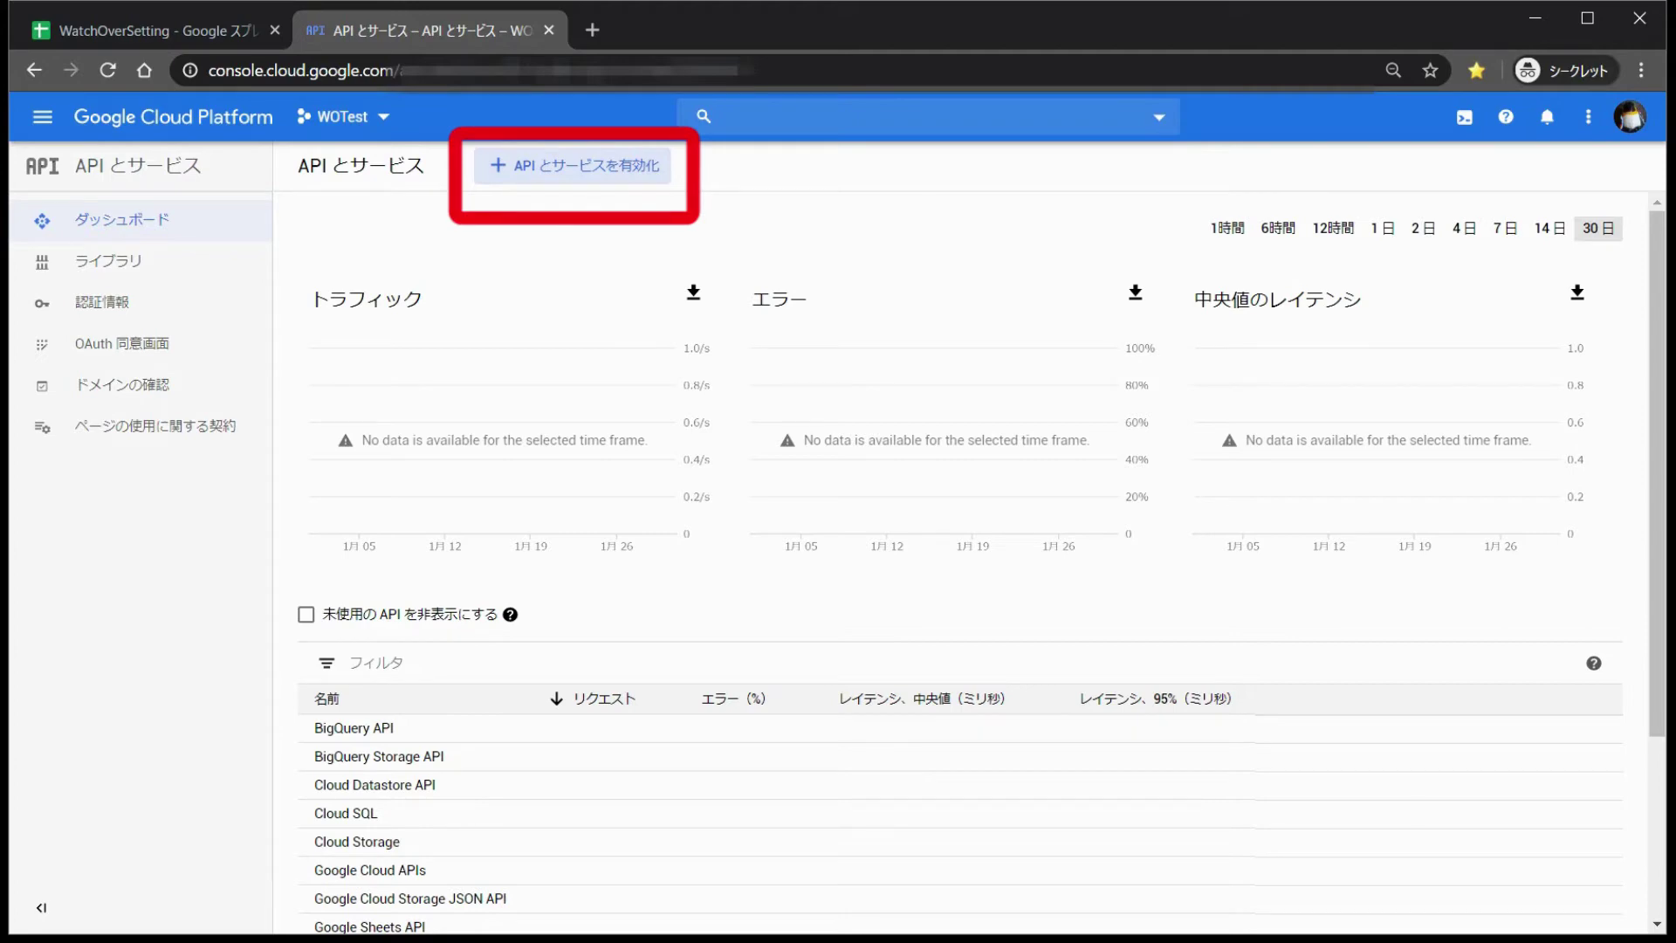
pyautogui.click(549, 172)
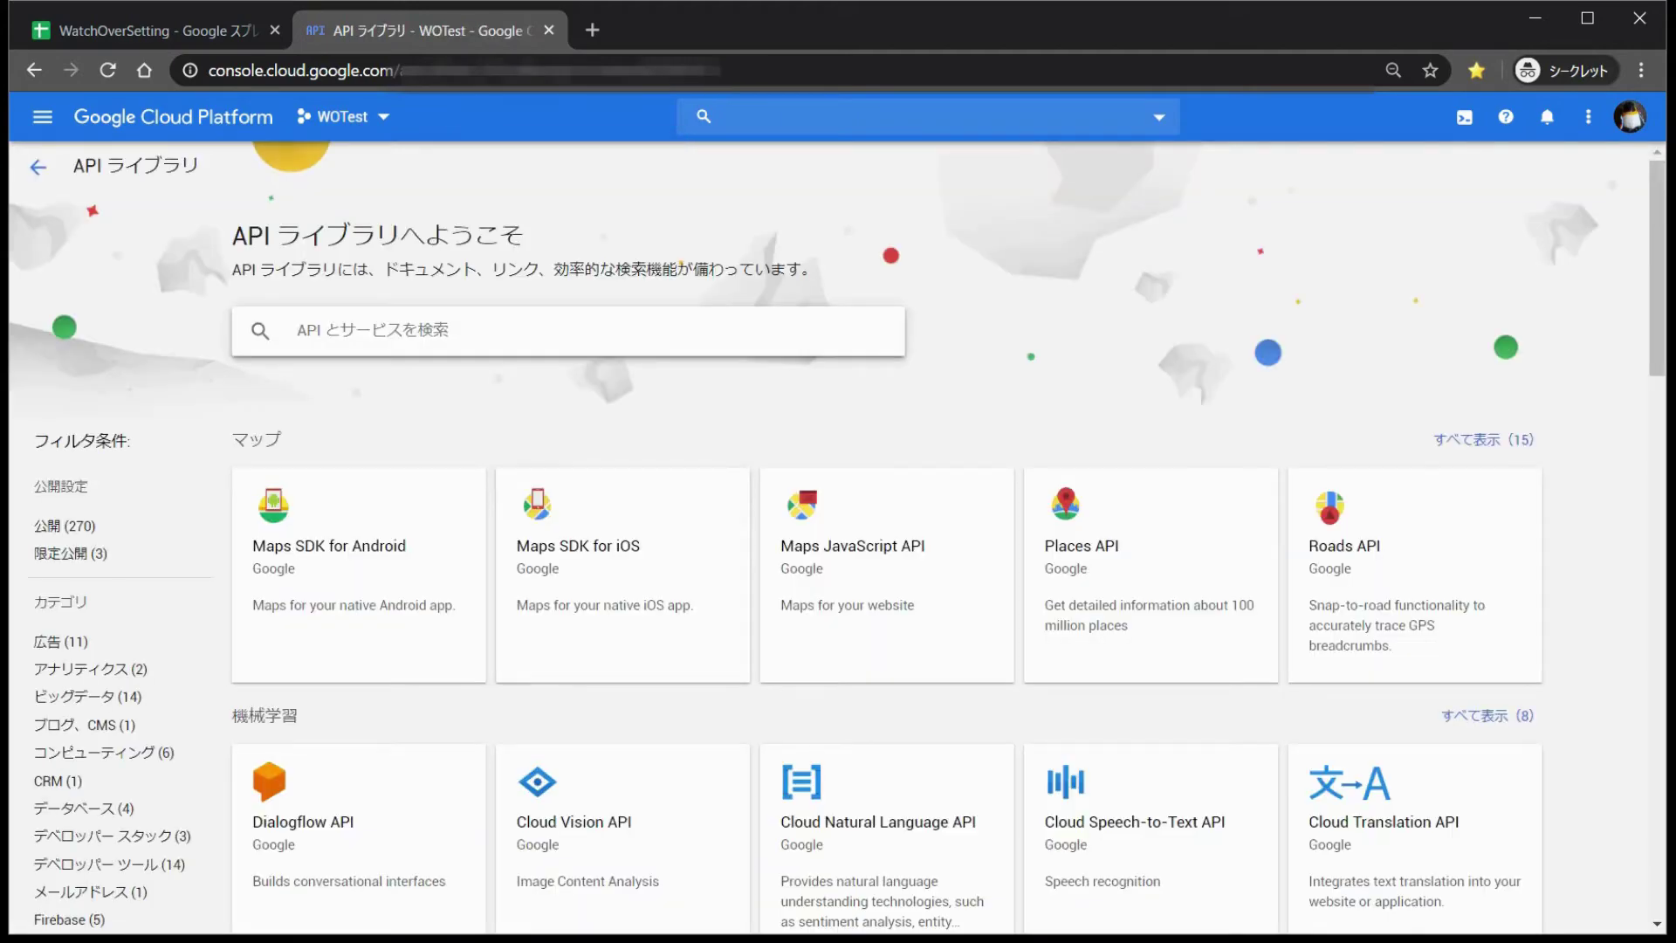
pyautogui.write('drive')
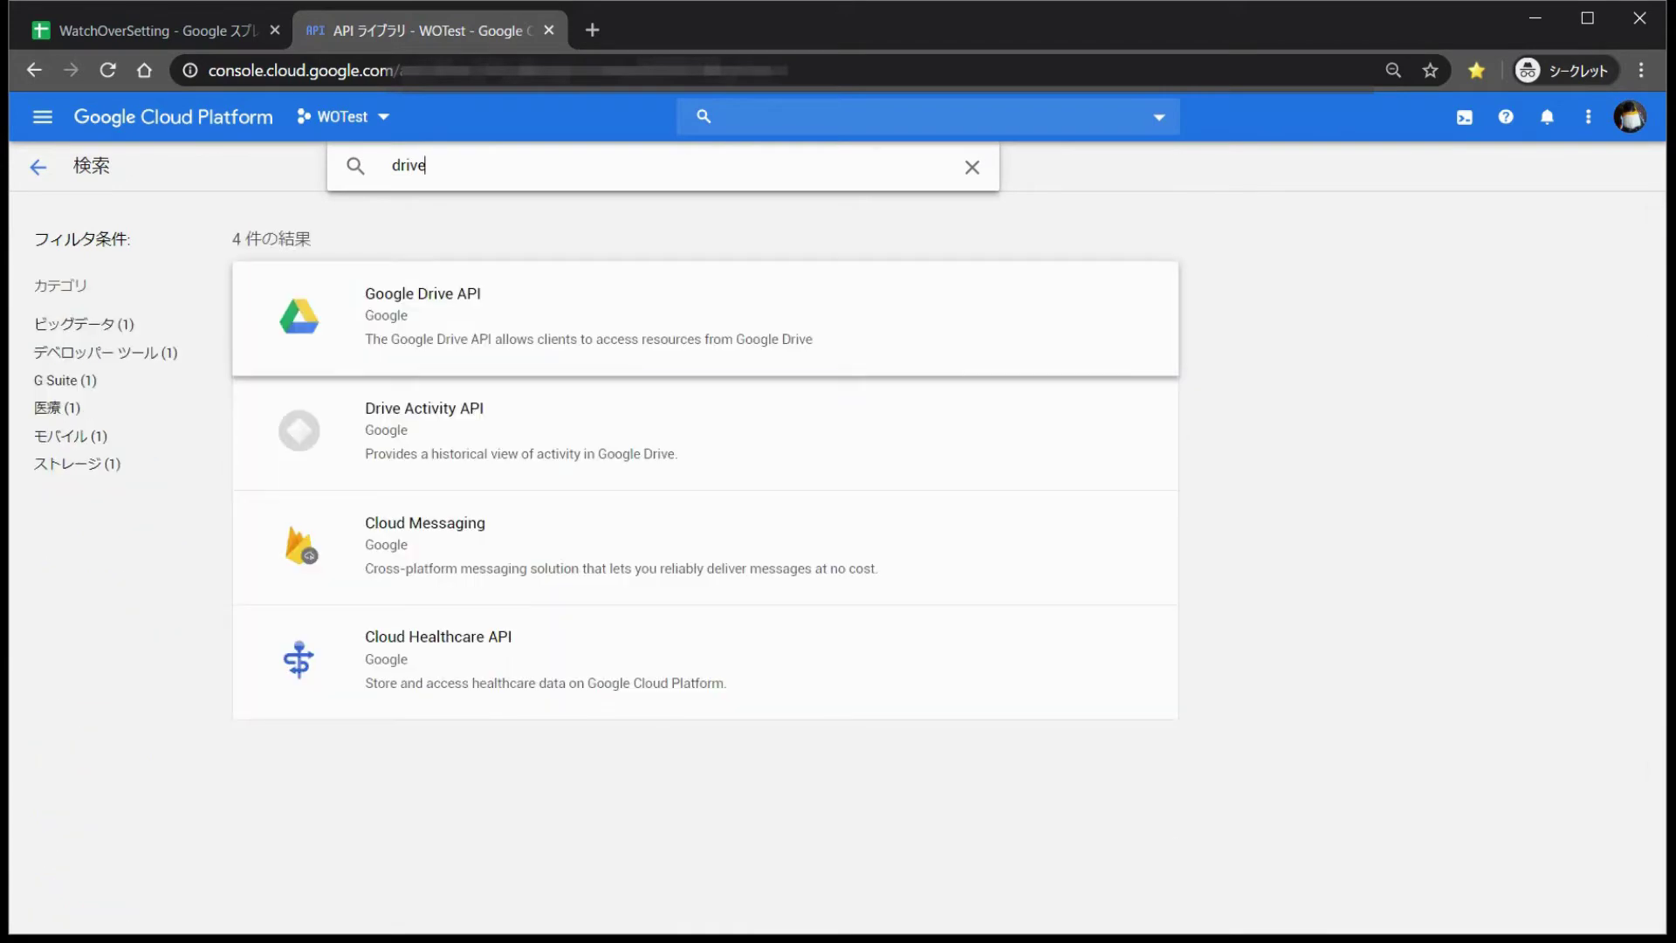
pyautogui.click(705, 319)
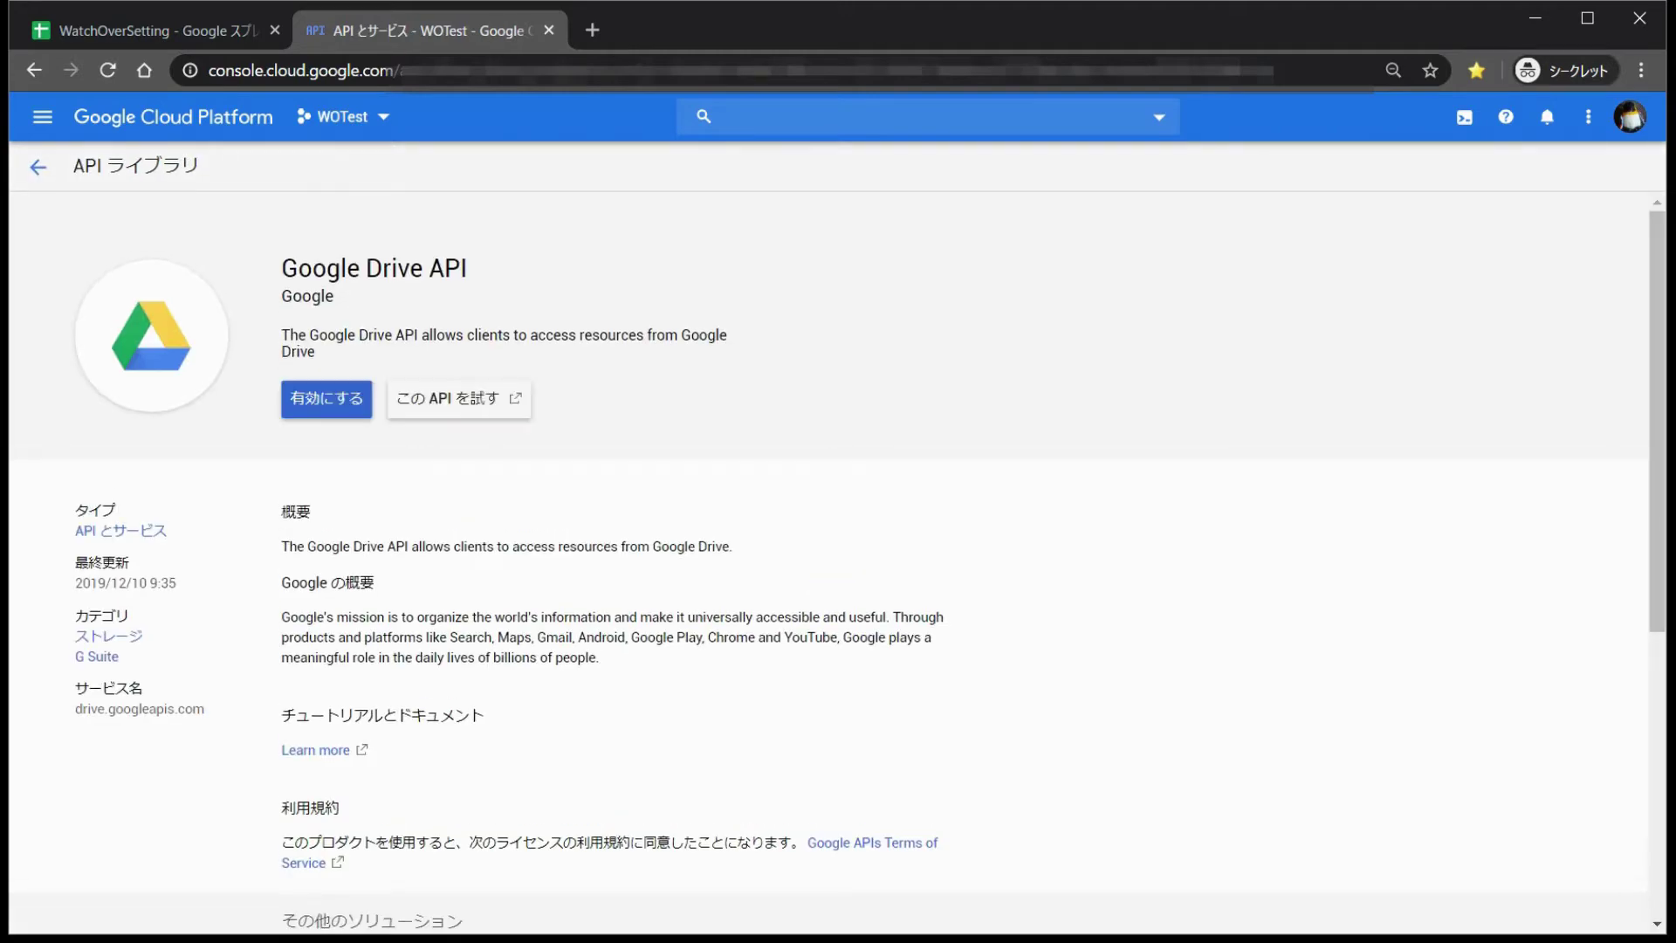
pyautogui.click(327, 399)
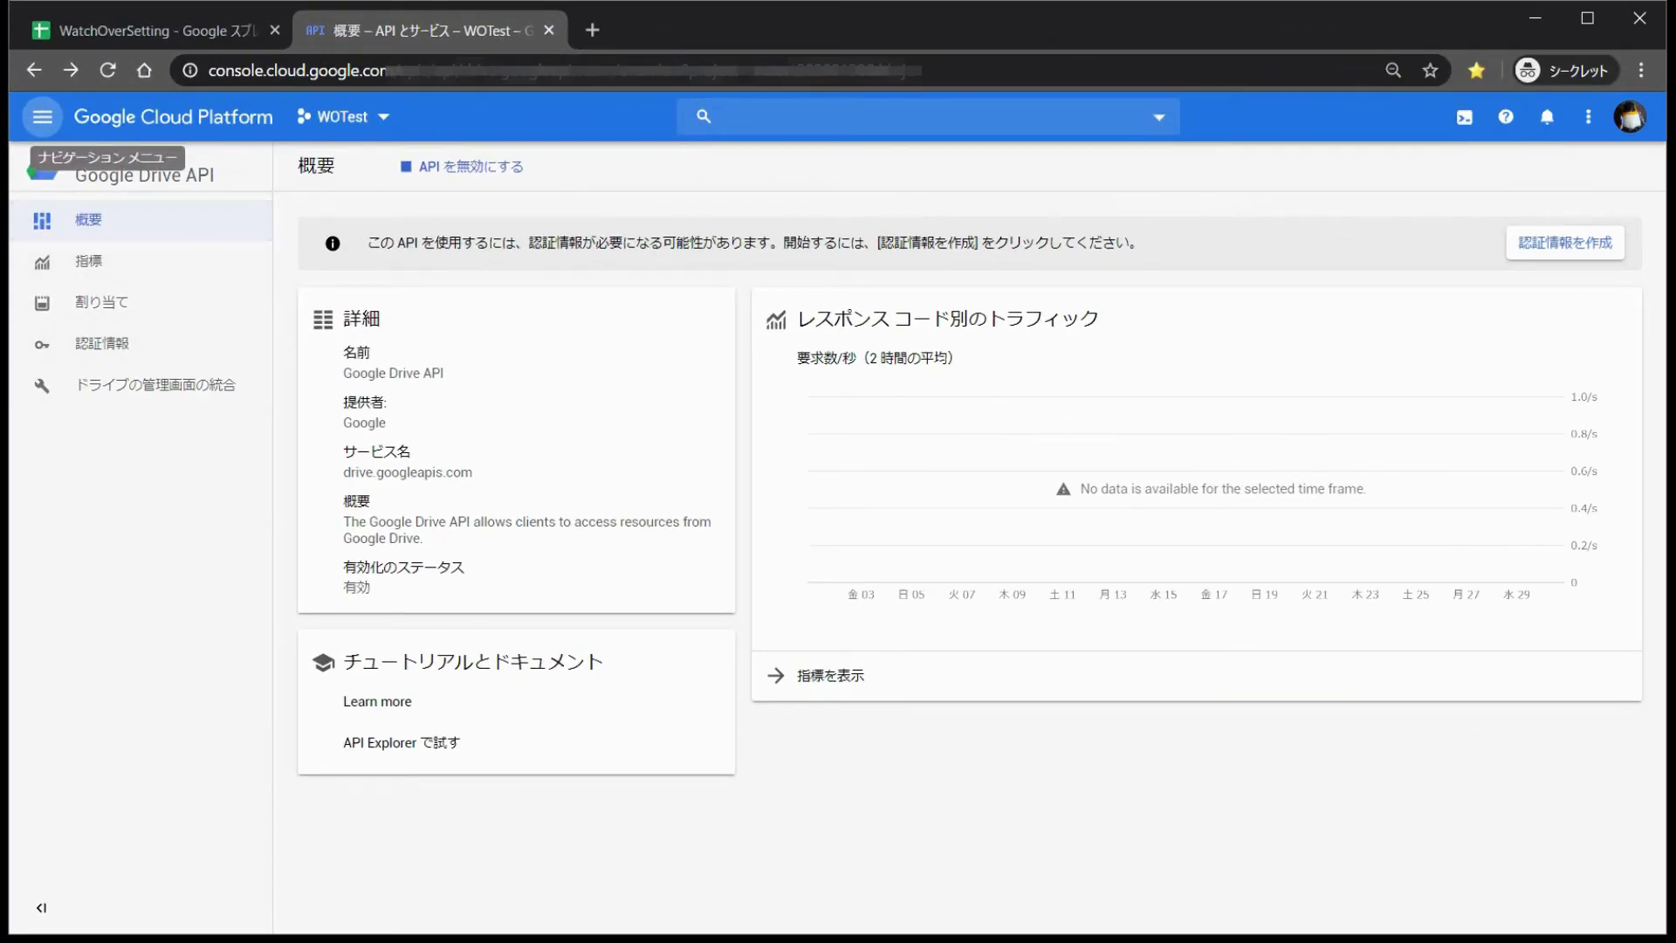
# Step: Check the APIs & Services dashboard's API list for the Google Drive API and Google Sheets API
pyautogui.click(42, 116)
pyautogui.moveTo(253, 462)
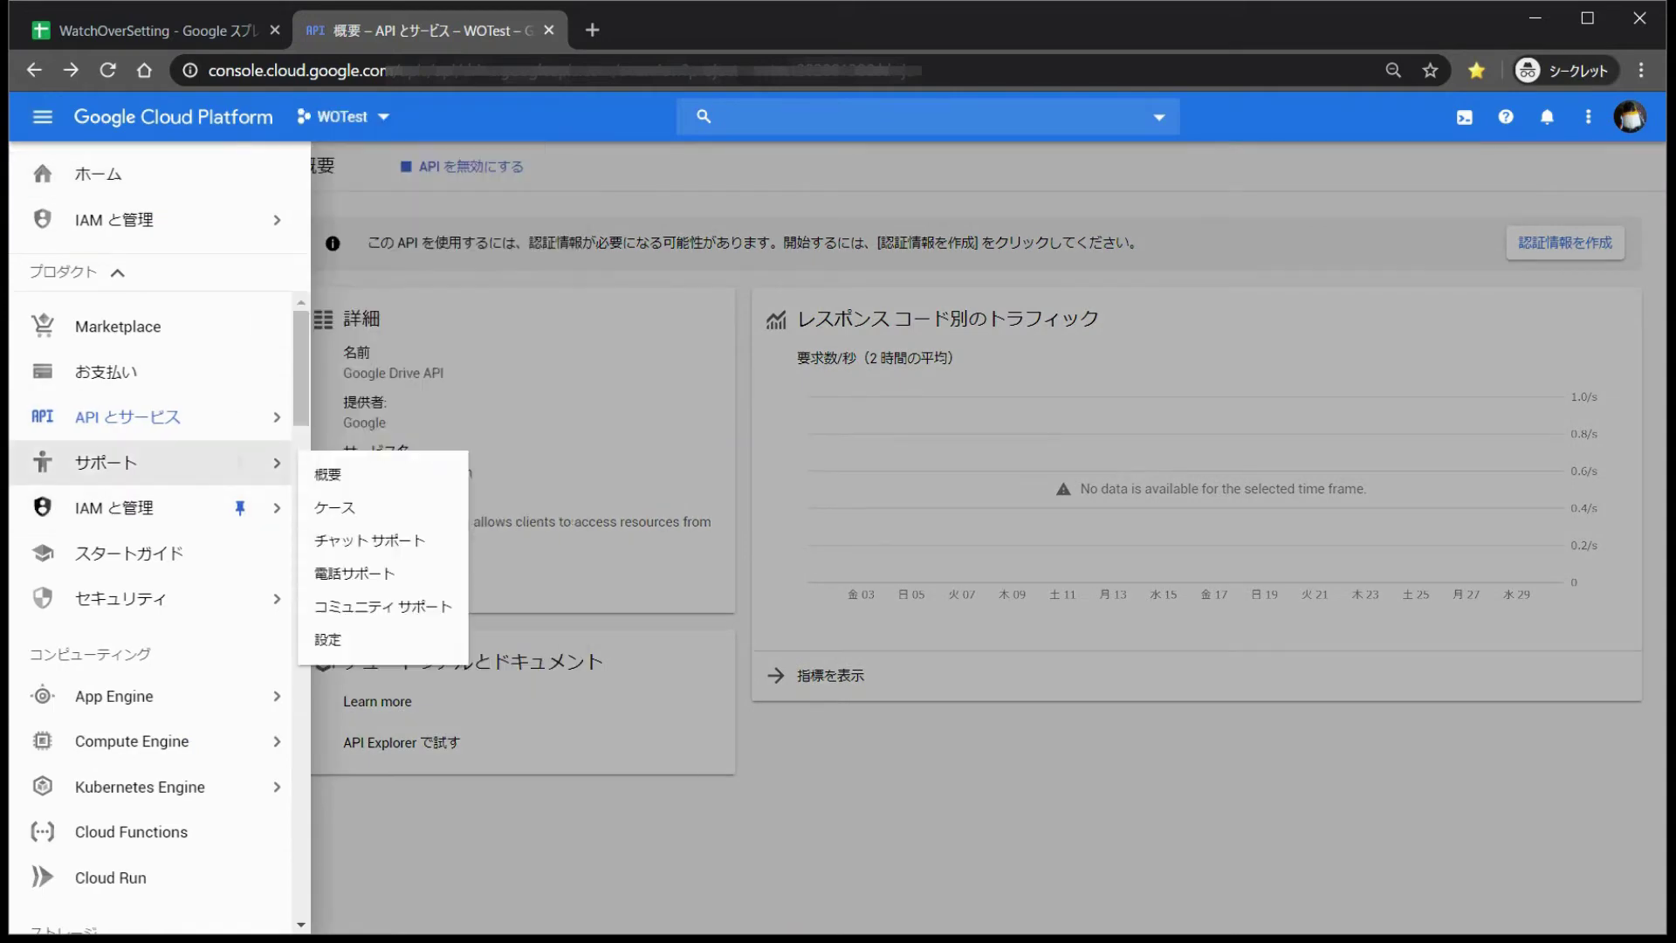
pyautogui.moveTo(254, 417)
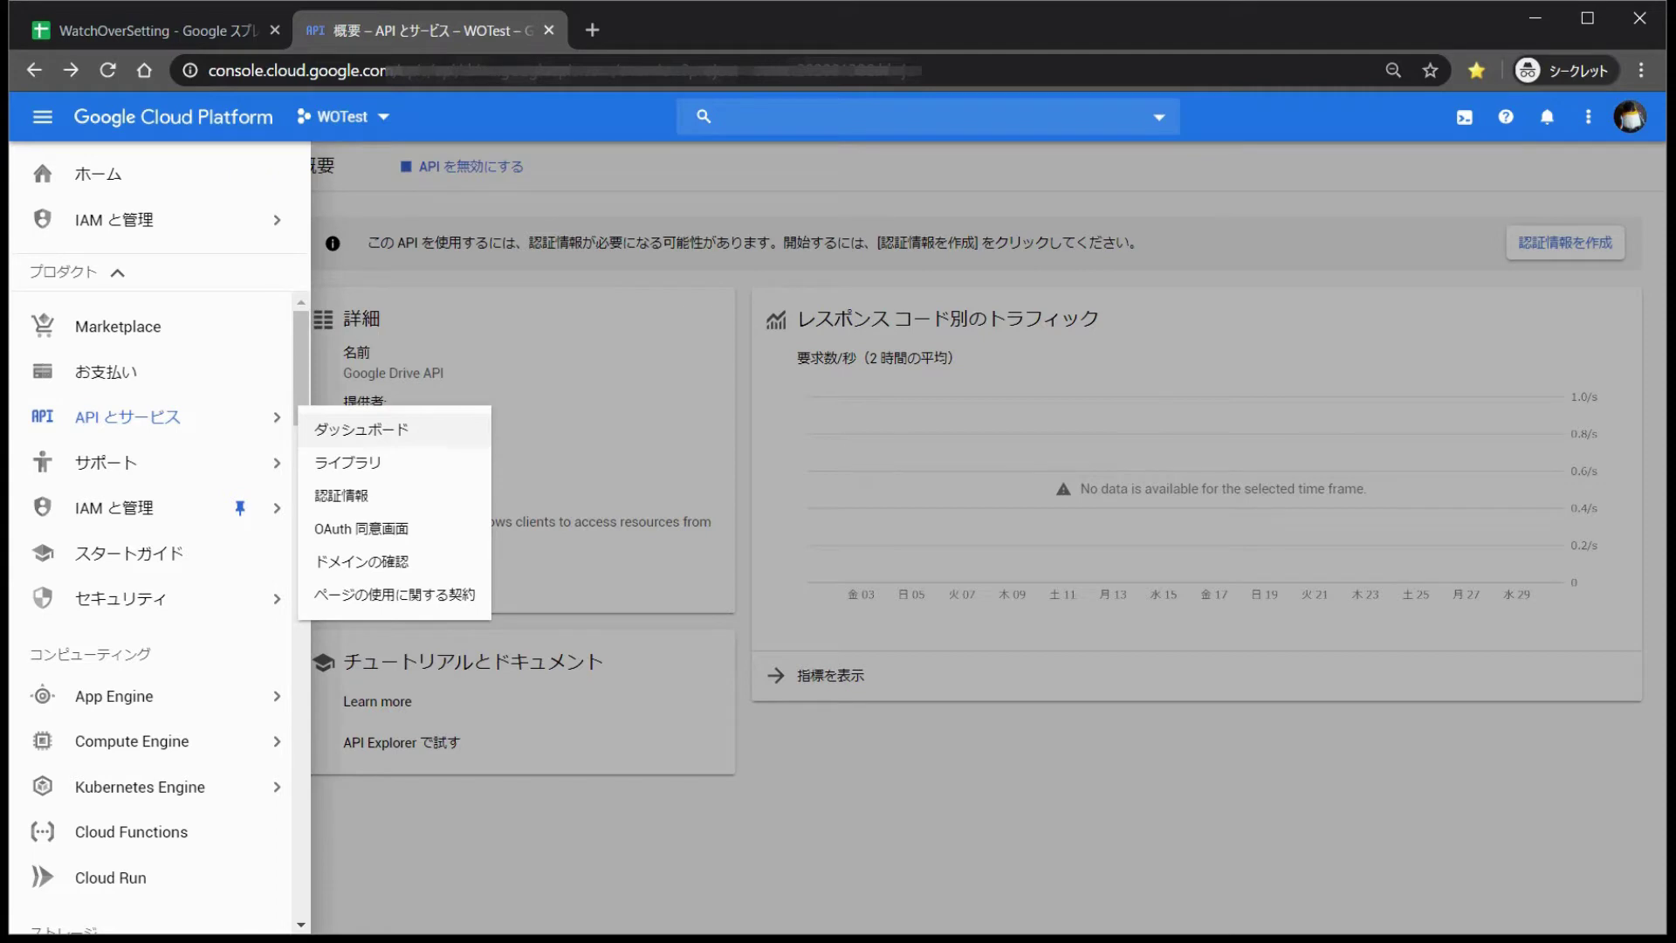
pyautogui.click(361, 429)
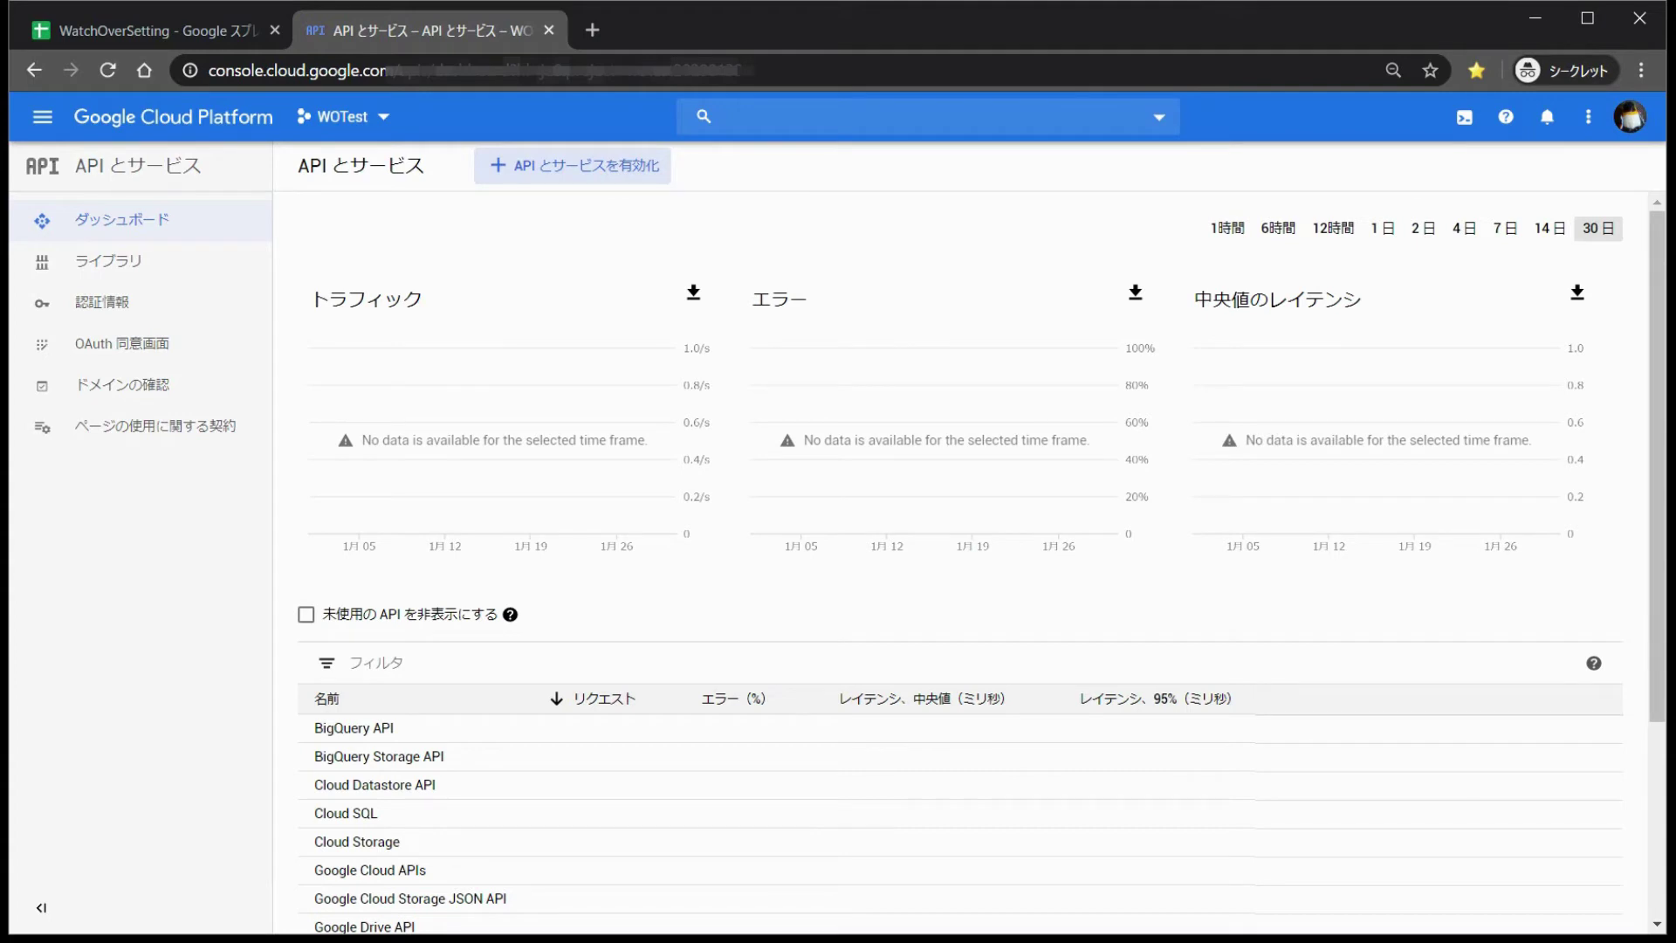
pyautogui.scroll(-3, 376, 504)
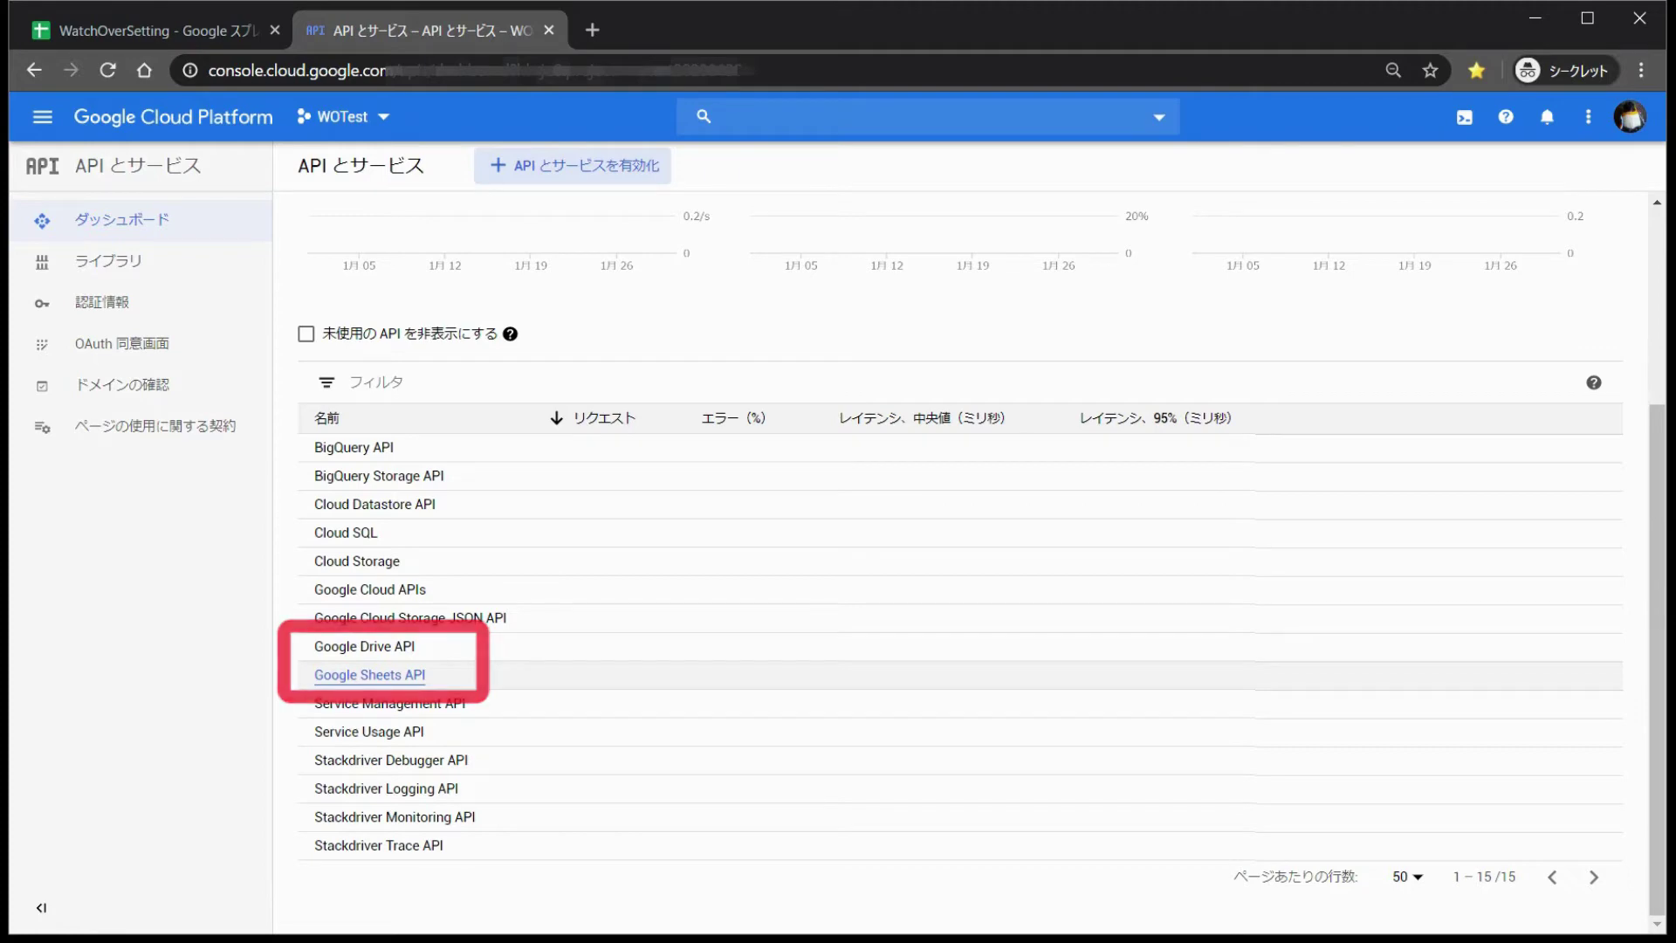
pyautogui.scroll(2, 960, 567)
pyautogui.scroll(2, 960, 567)
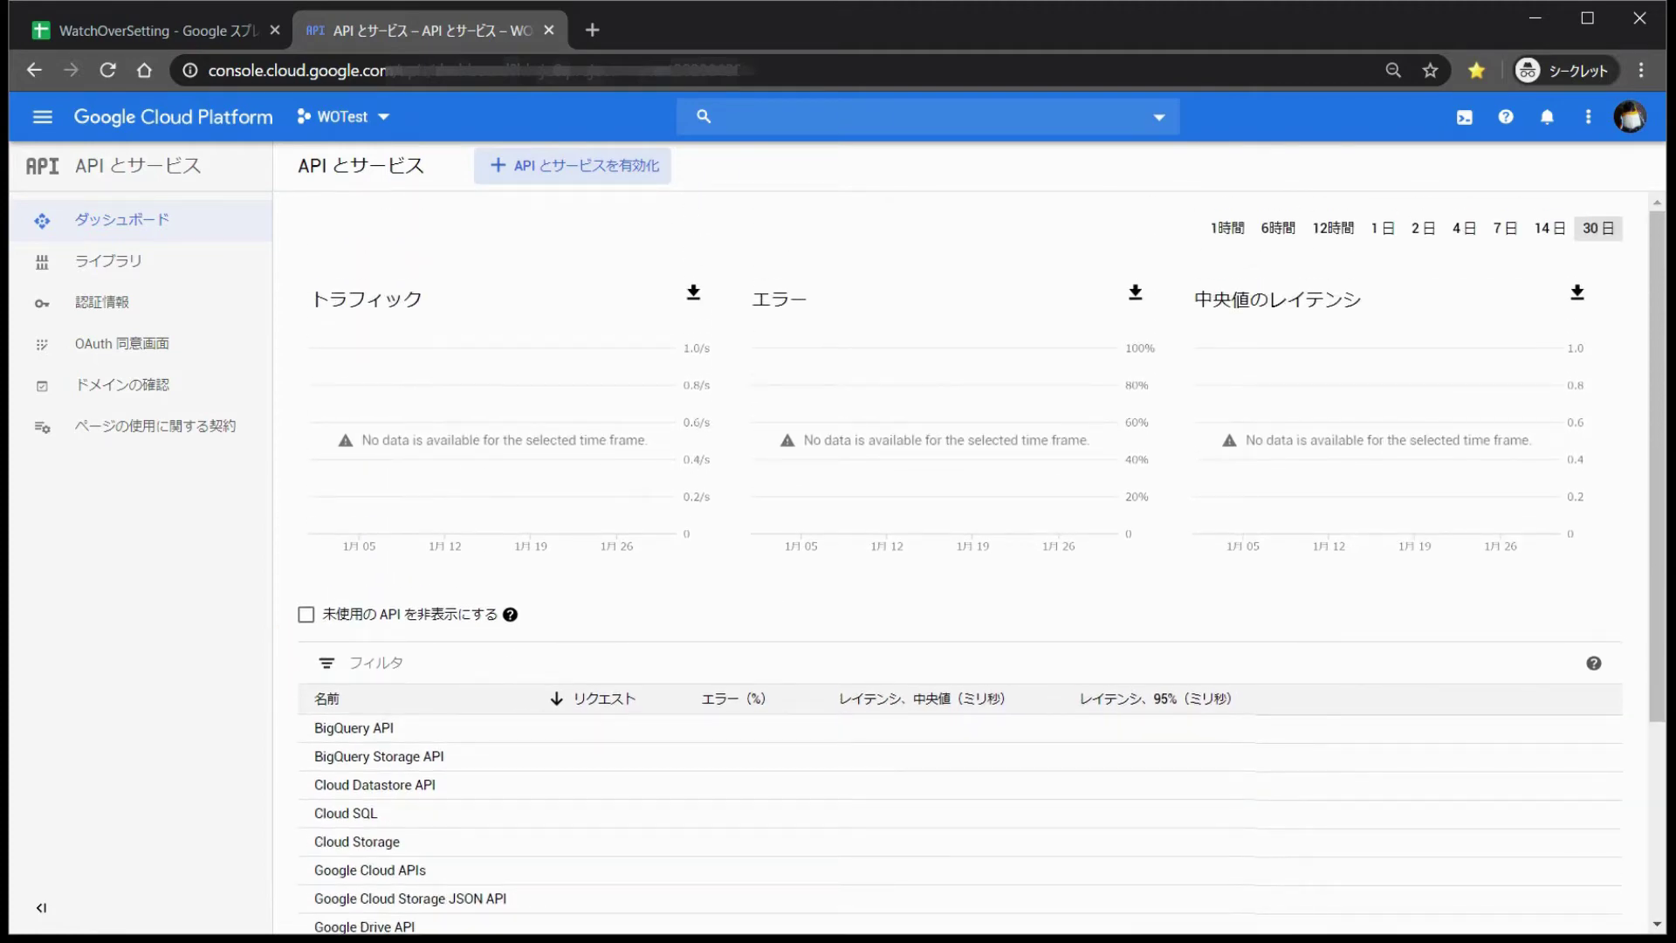
# Step: Start creating a service account from the project's credentials and name it wotestacc
pyautogui.click(42, 116)
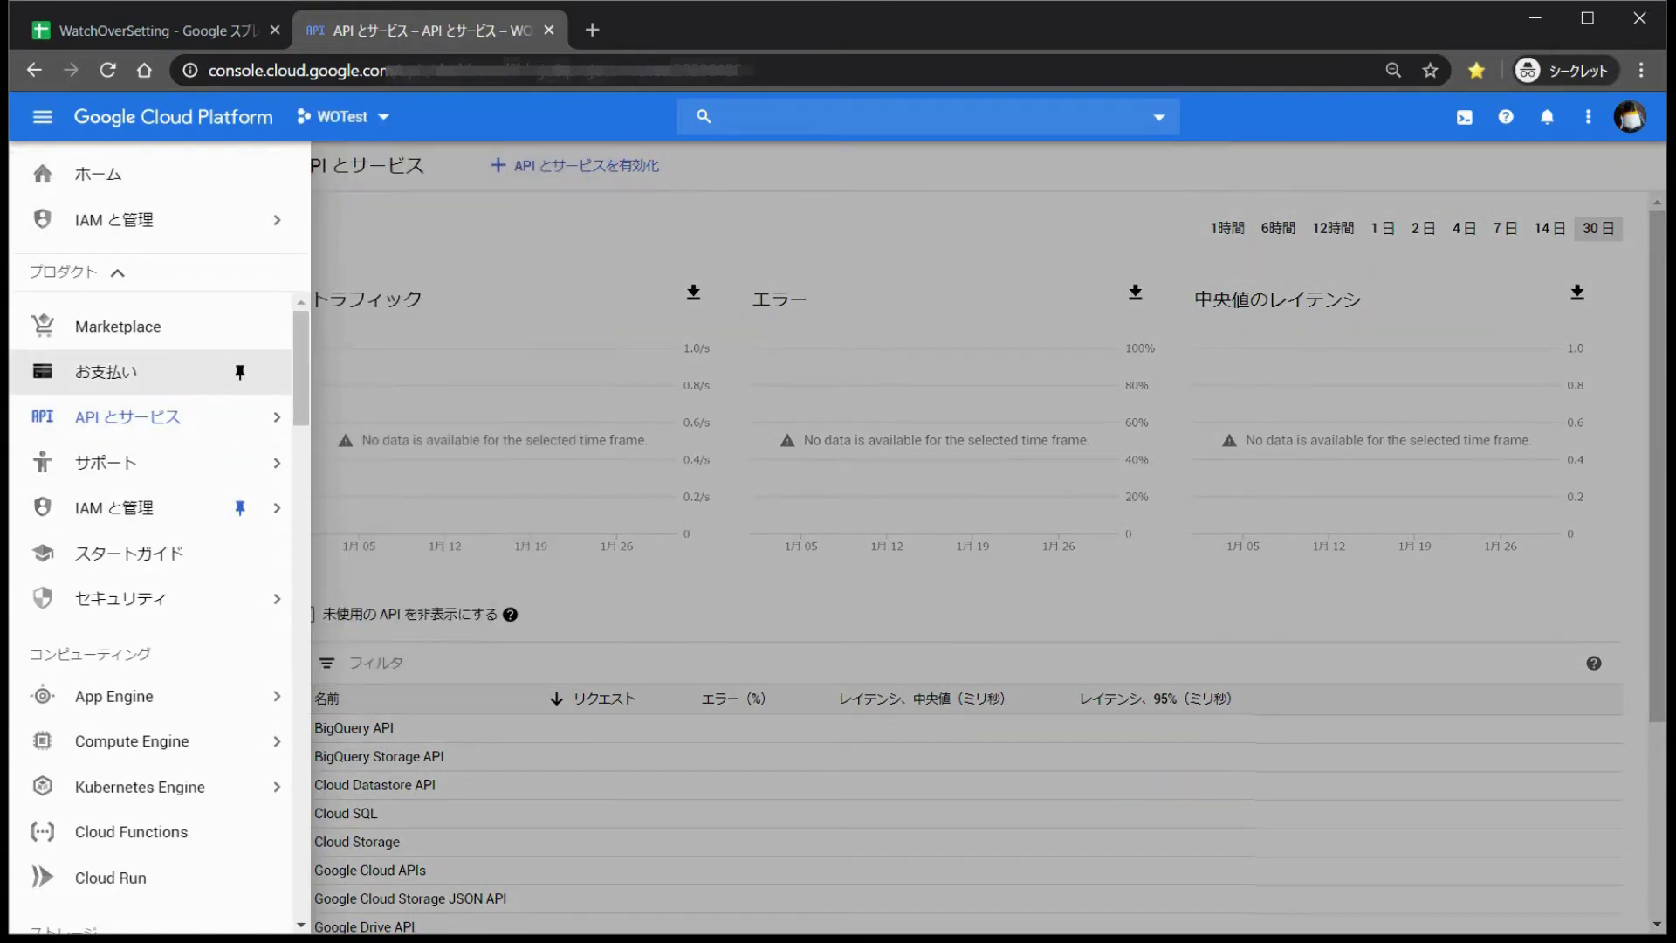
pyautogui.moveTo(175, 417)
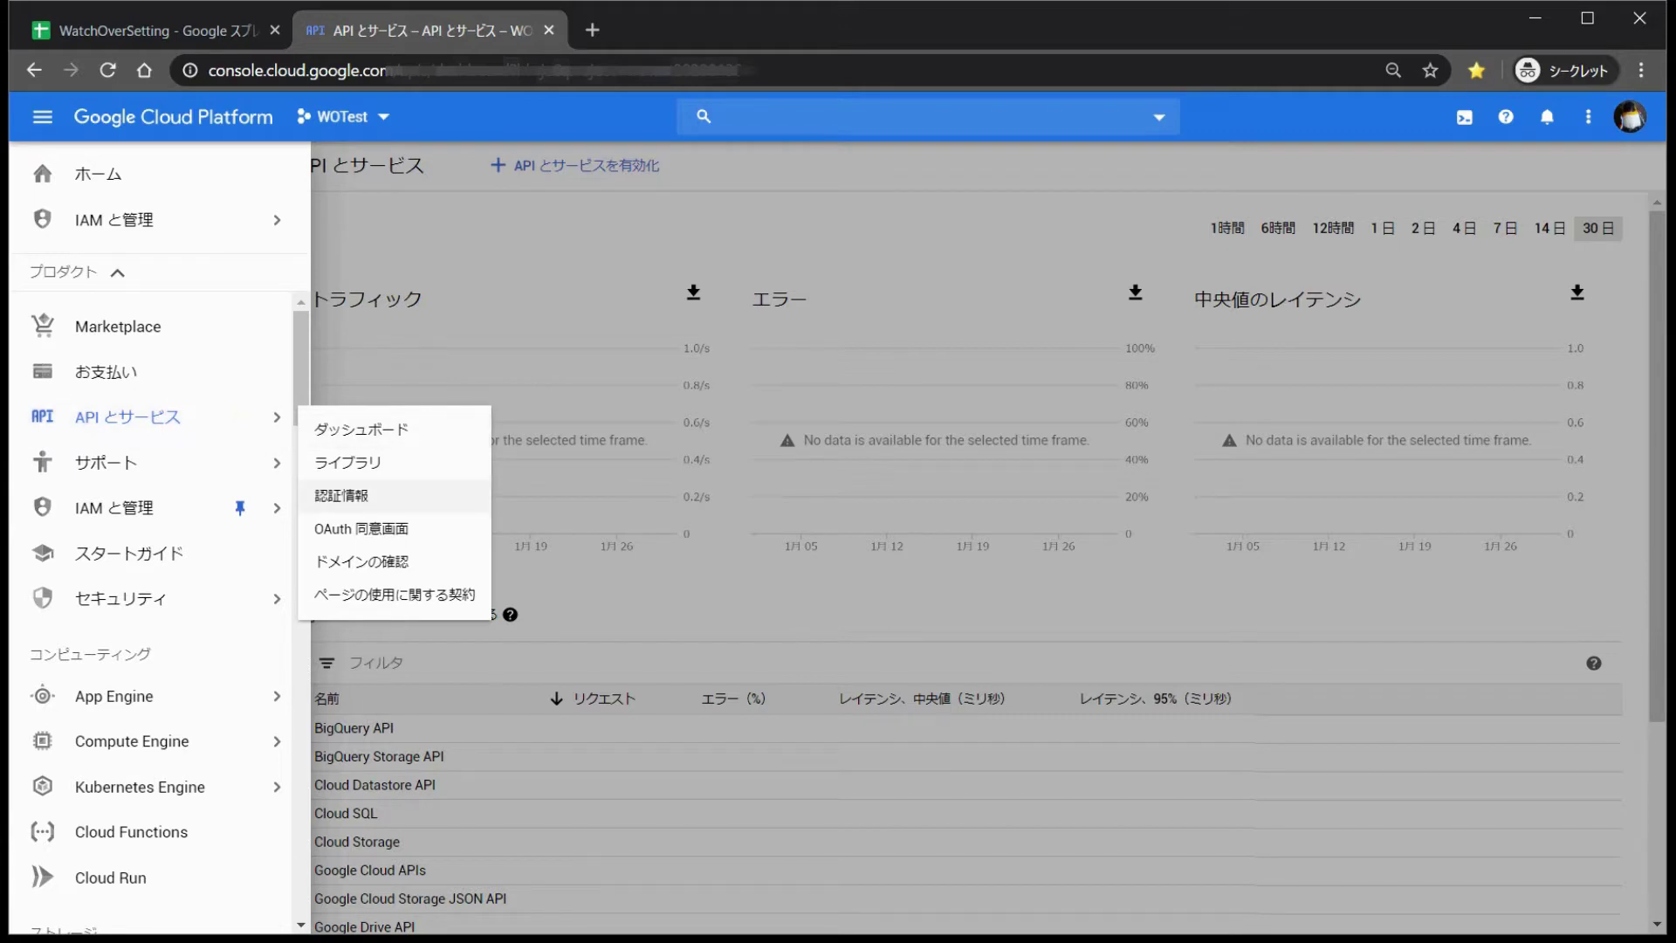
pyautogui.click(349, 495)
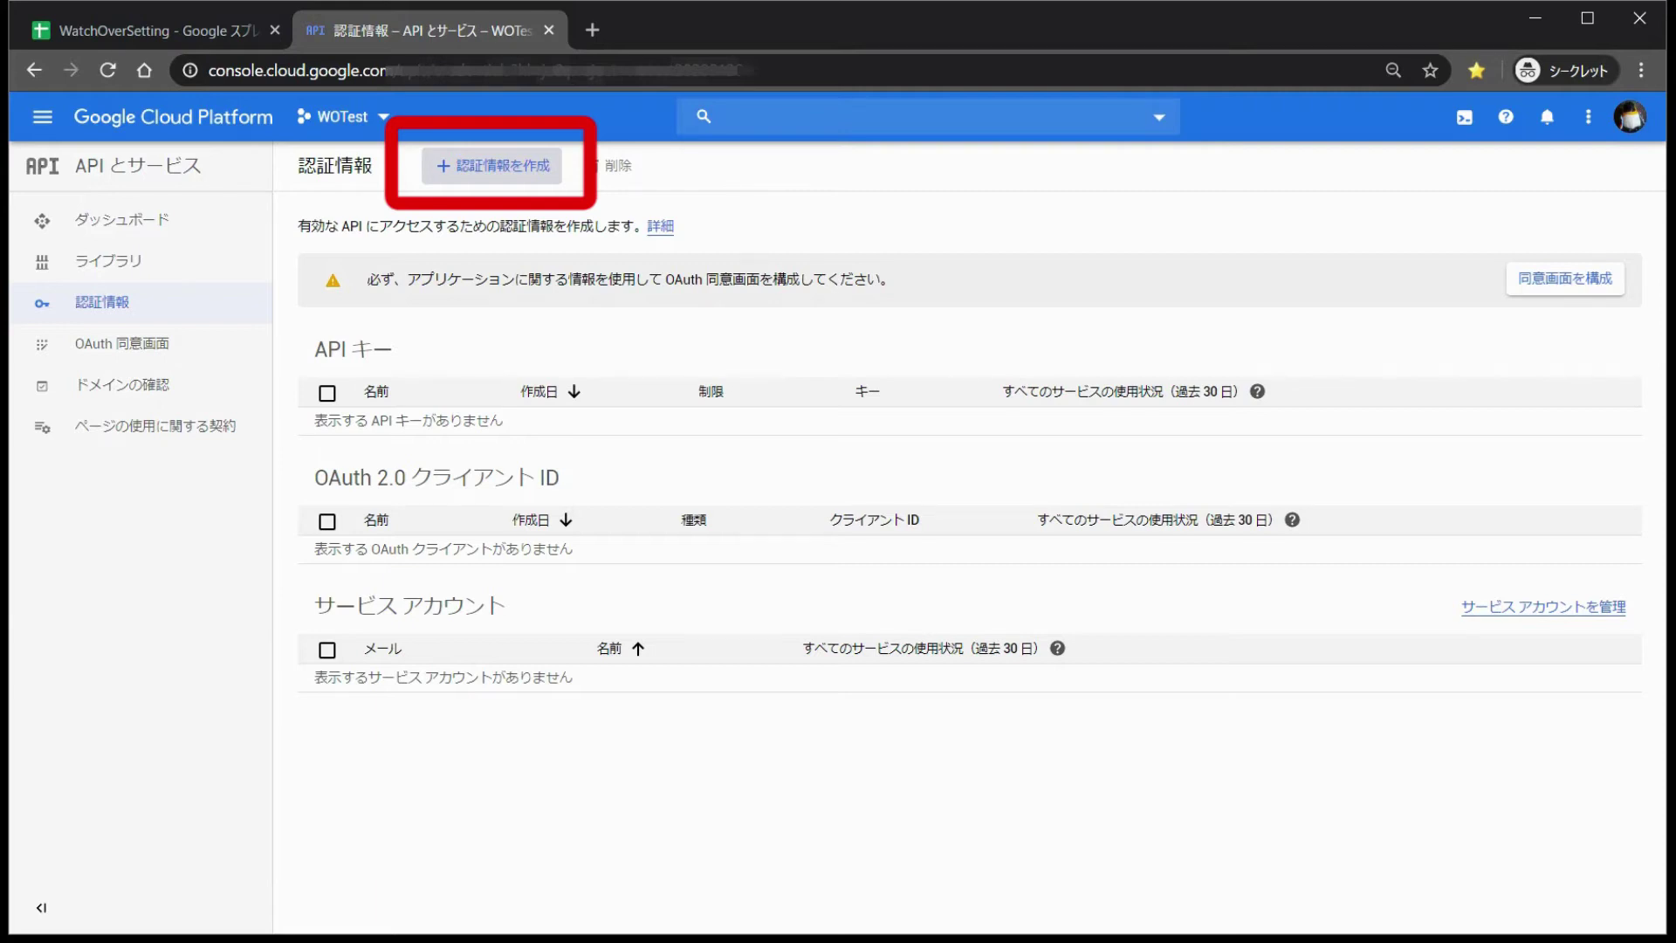
pyautogui.click(492, 166)
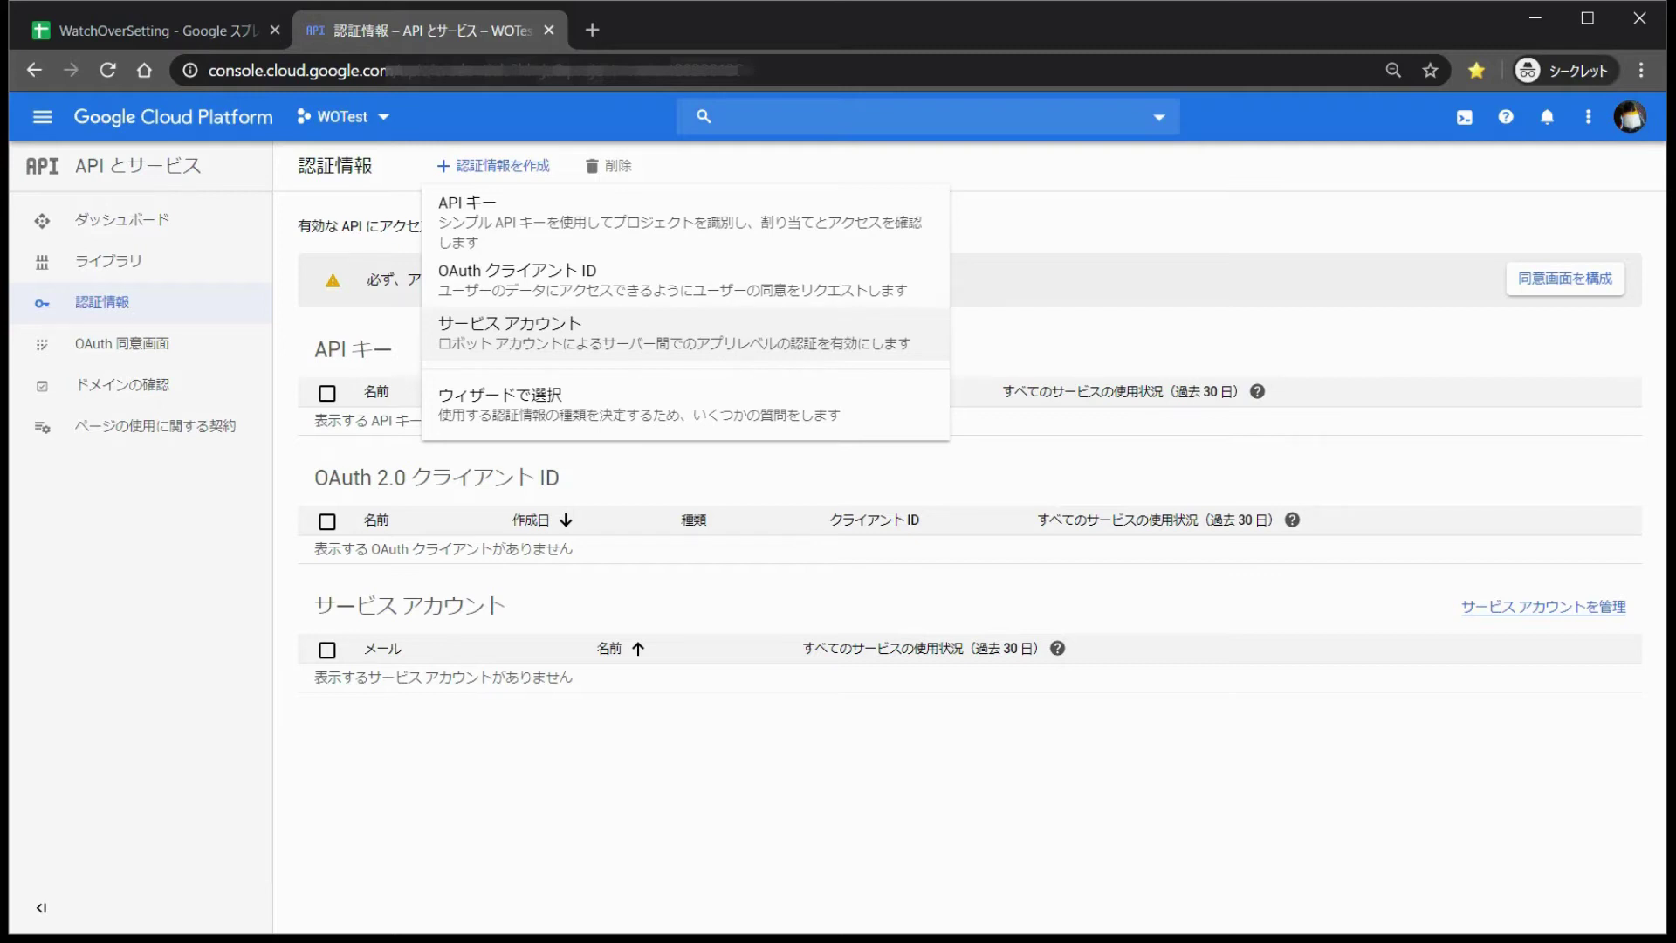
pyautogui.click(559, 333)
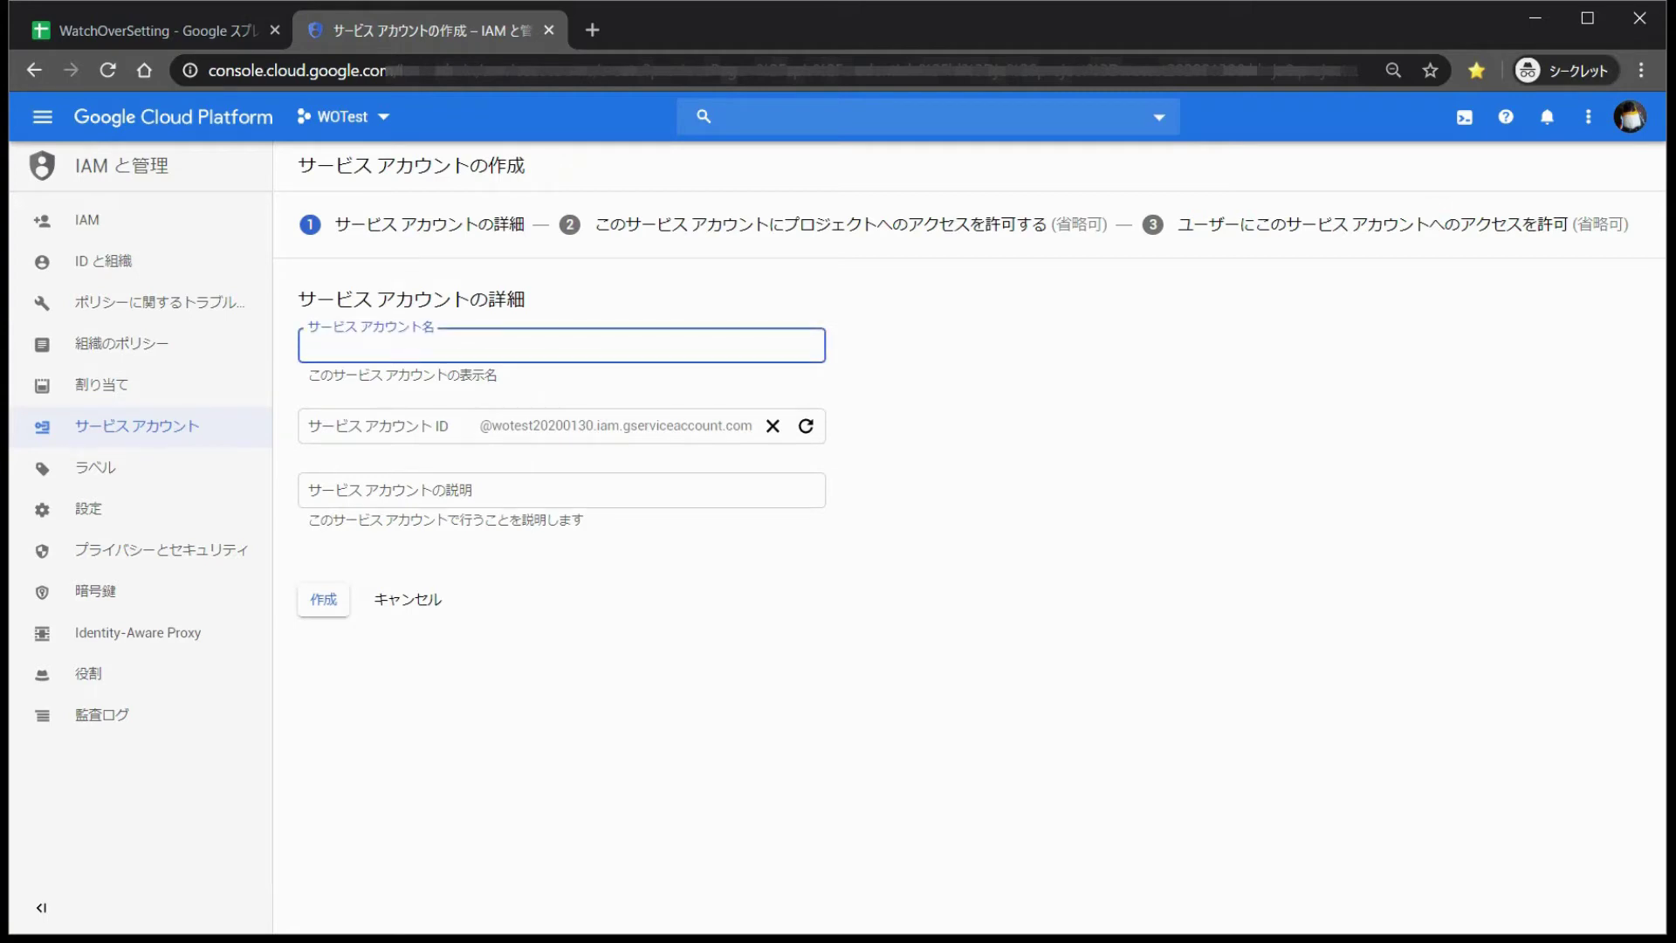
pyautogui.write('wo')
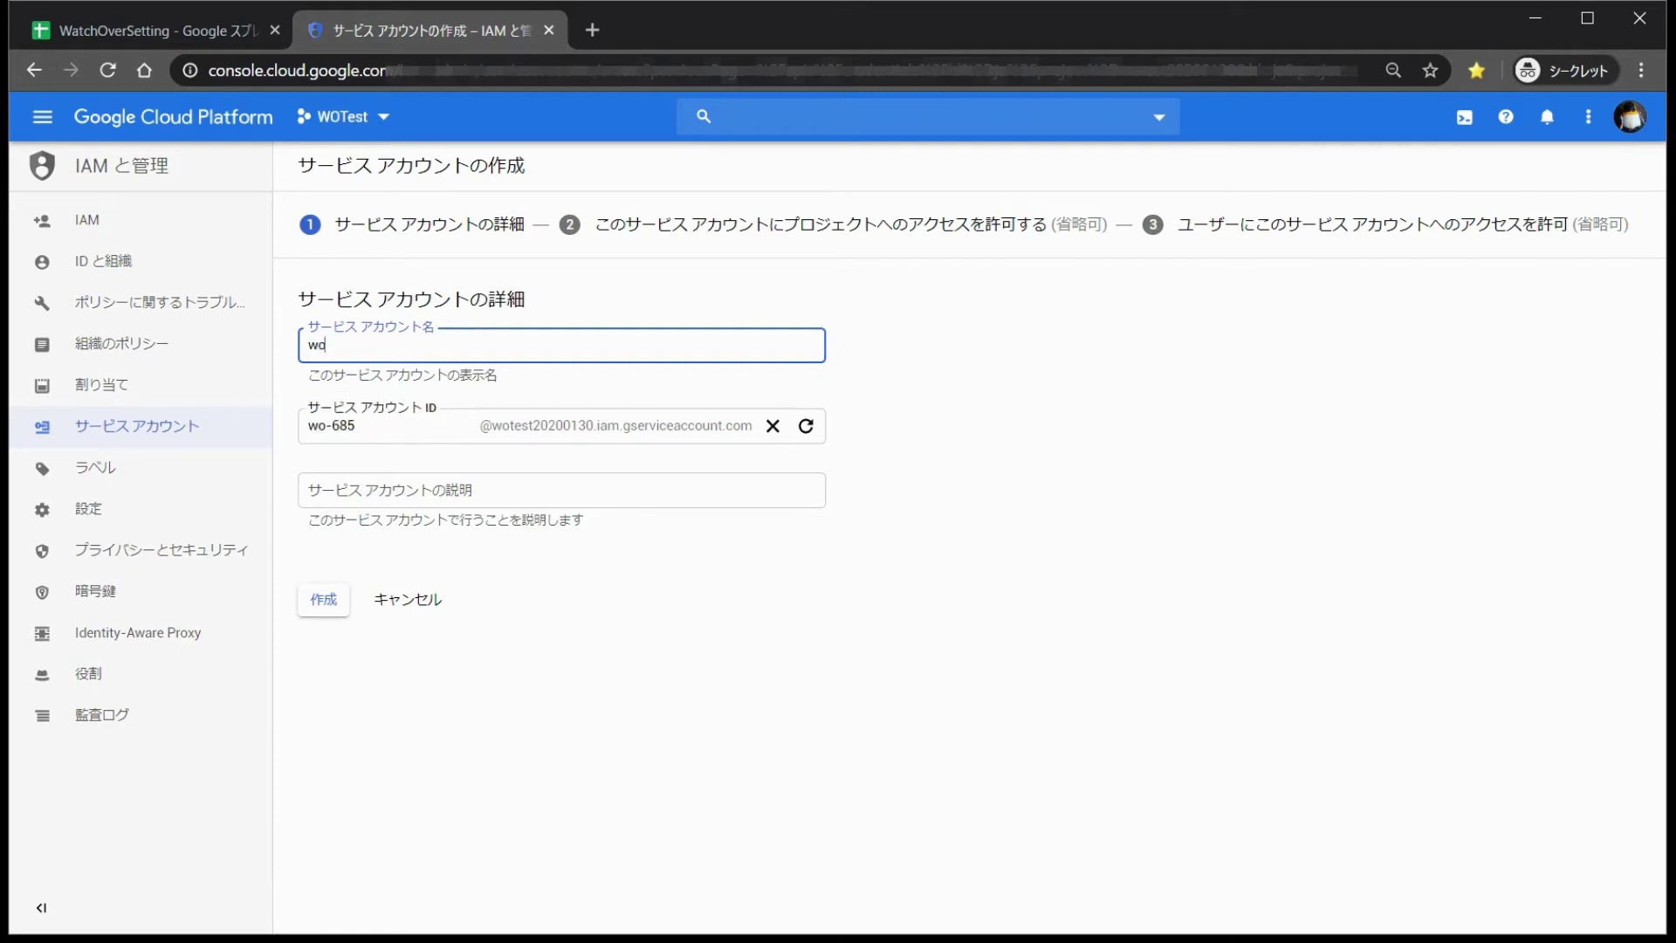
pyautogui.write('test')
pyautogui.press('BackSpace')
pyautogui.press('BackSpace')
pyautogui.press('BackSpace')
pyautogui.press('BackSpace')
pyautogui.press('BackSpace')
pyautogui.press('BackSpace')
pyautogui.write('wotestacc')
# Step: Enter "WO test" as the service account's description and create the account
pyautogui.click(390, 490)
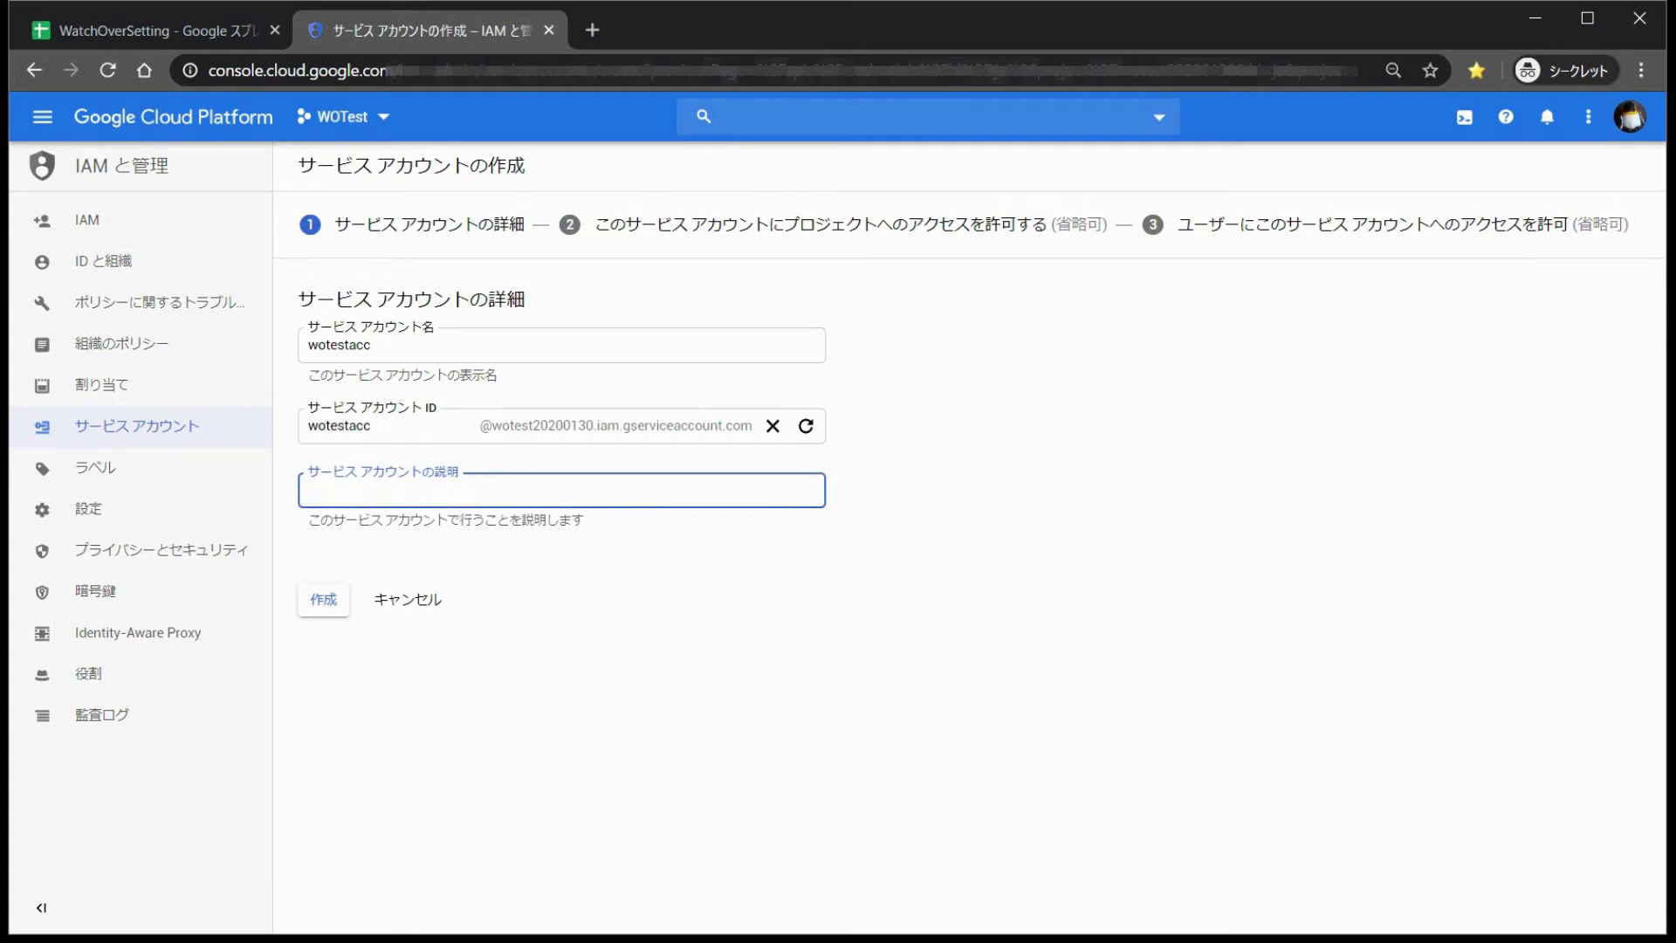
pyautogui.write('WO test')
pyautogui.click(324, 600)
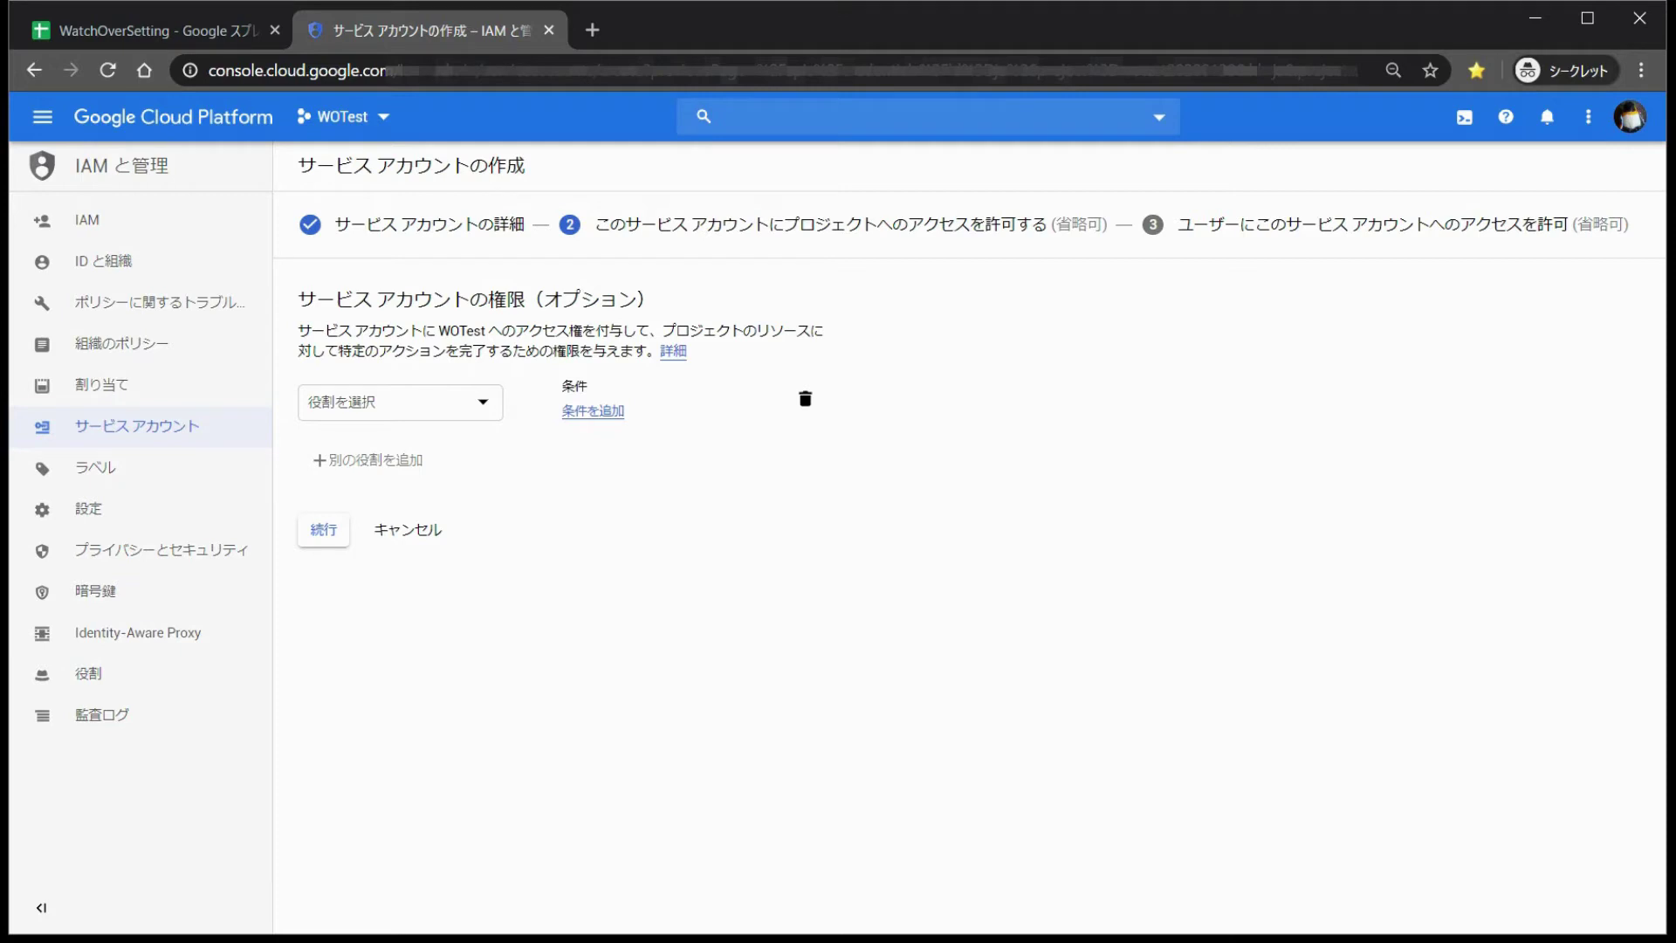
# Step: Grant the service account the Project role 参照者 without any condition and continue to the user access stage
pyautogui.click(400, 402)
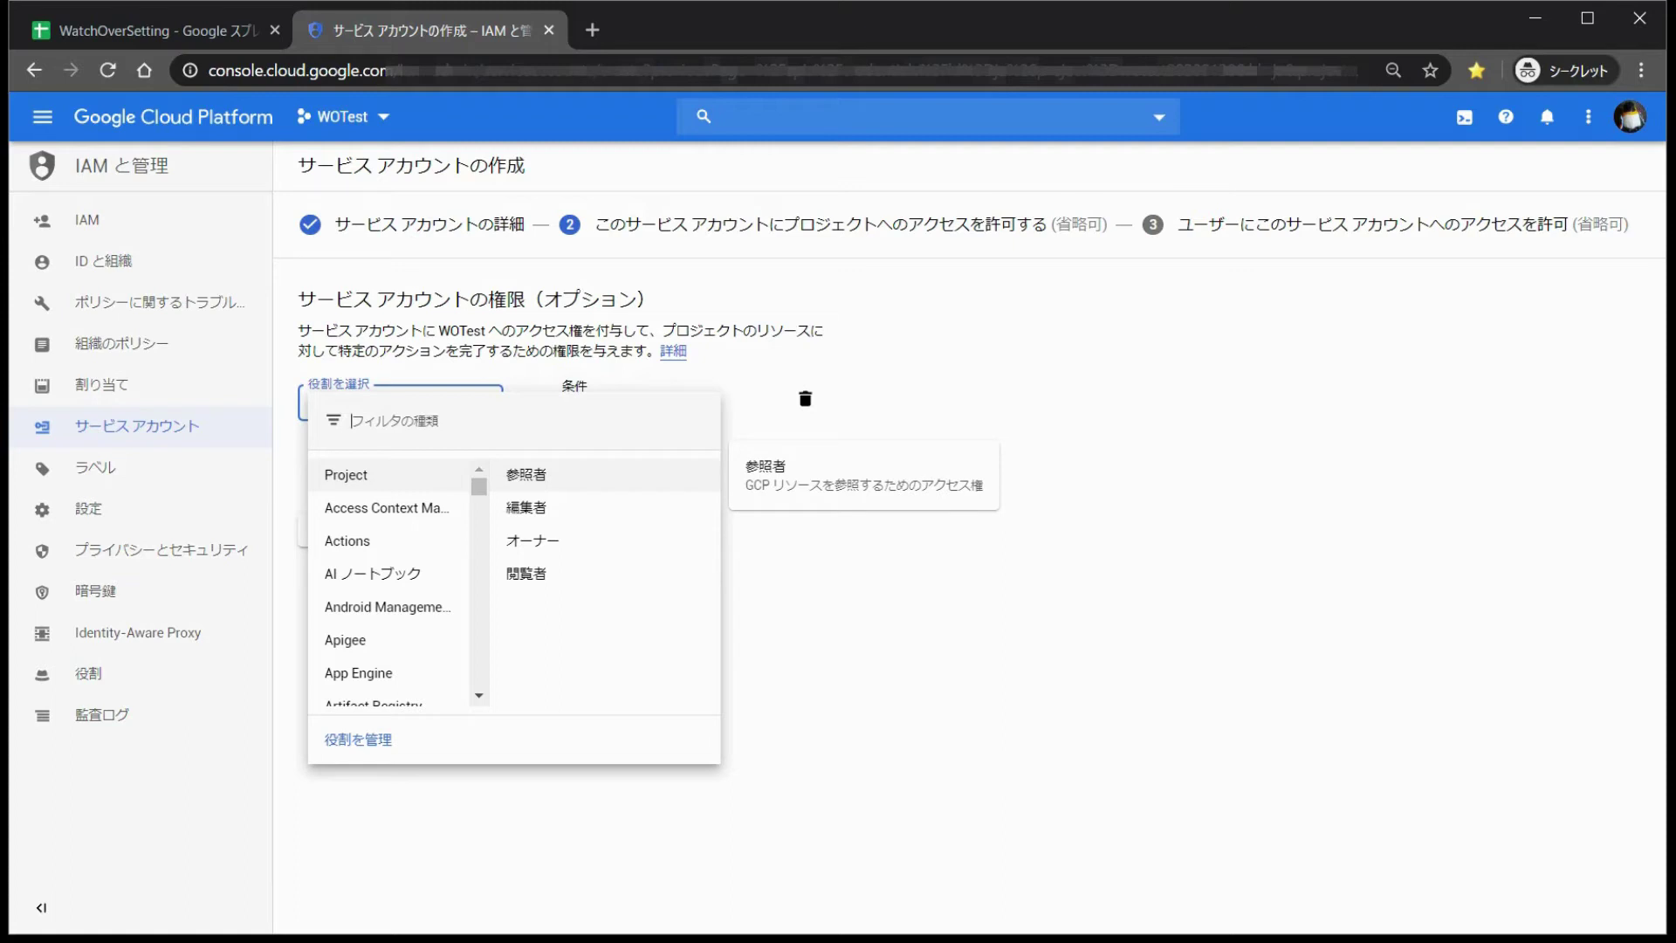
pyautogui.click(527, 474)
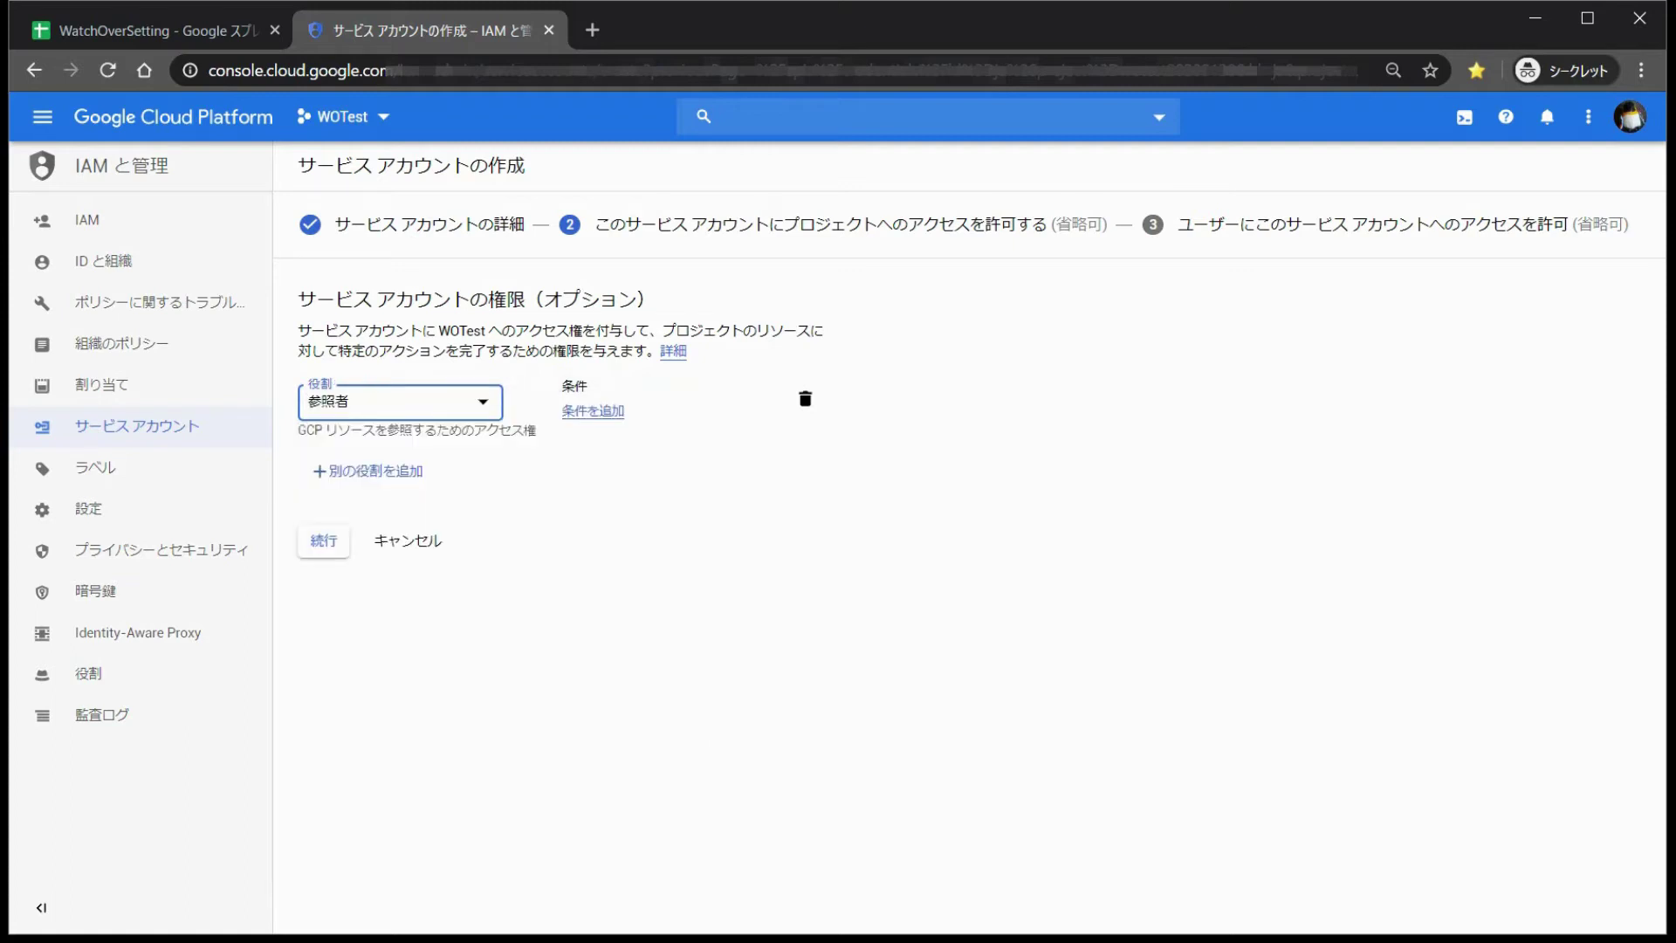
pyautogui.click(592, 410)
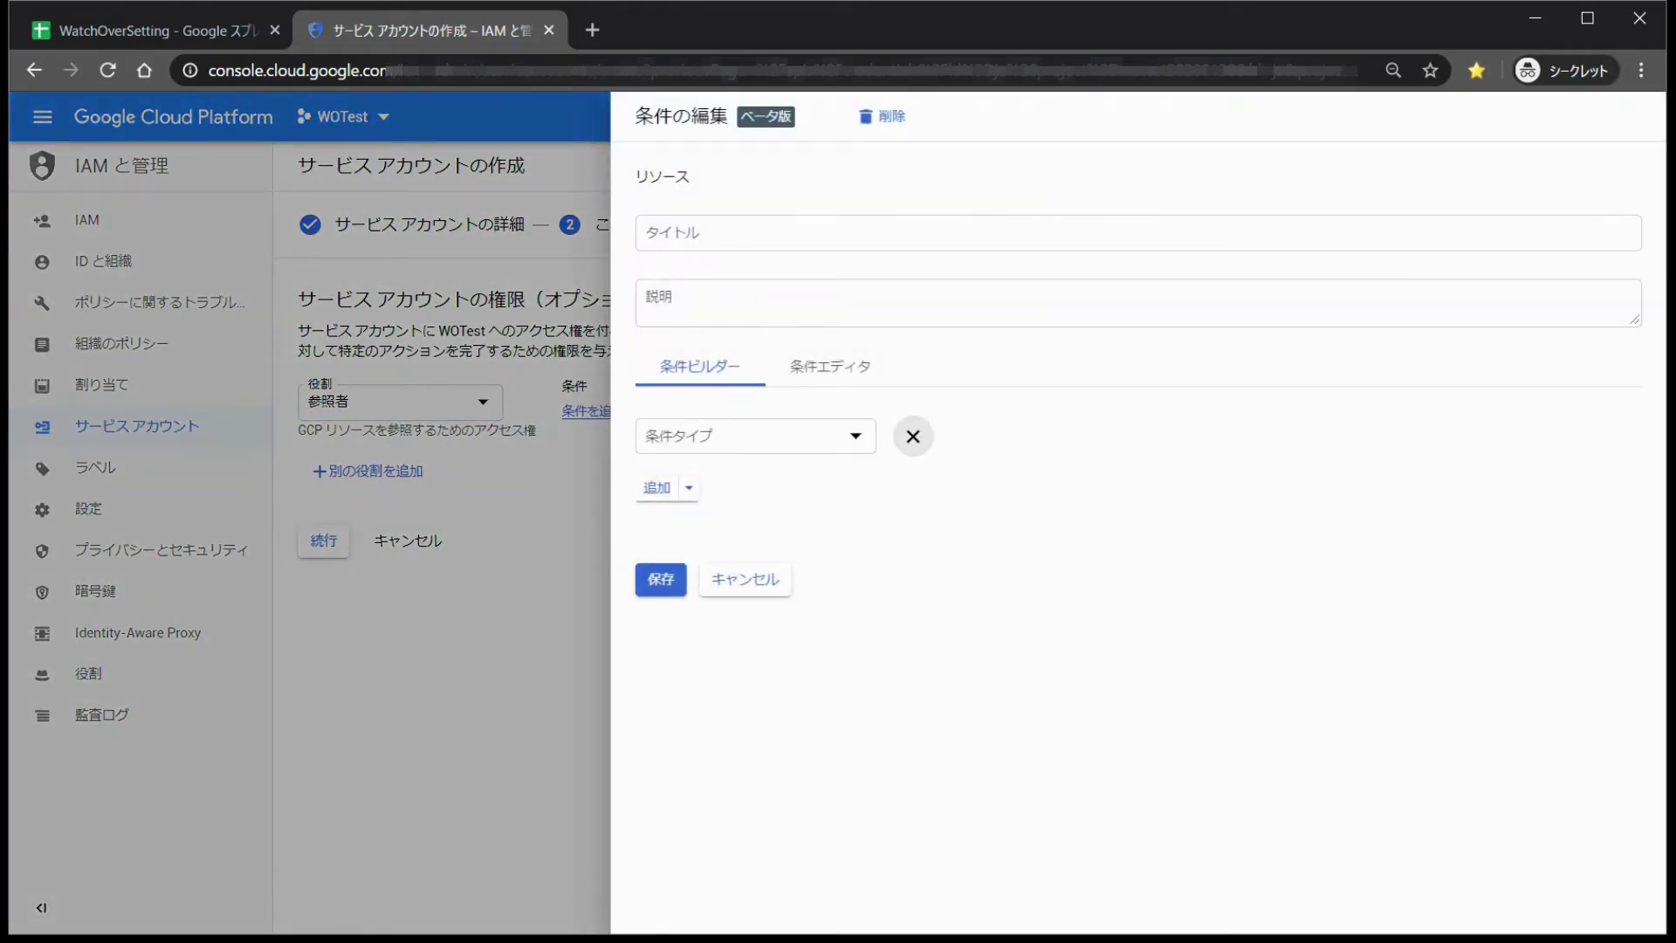
pyautogui.click(745, 579)
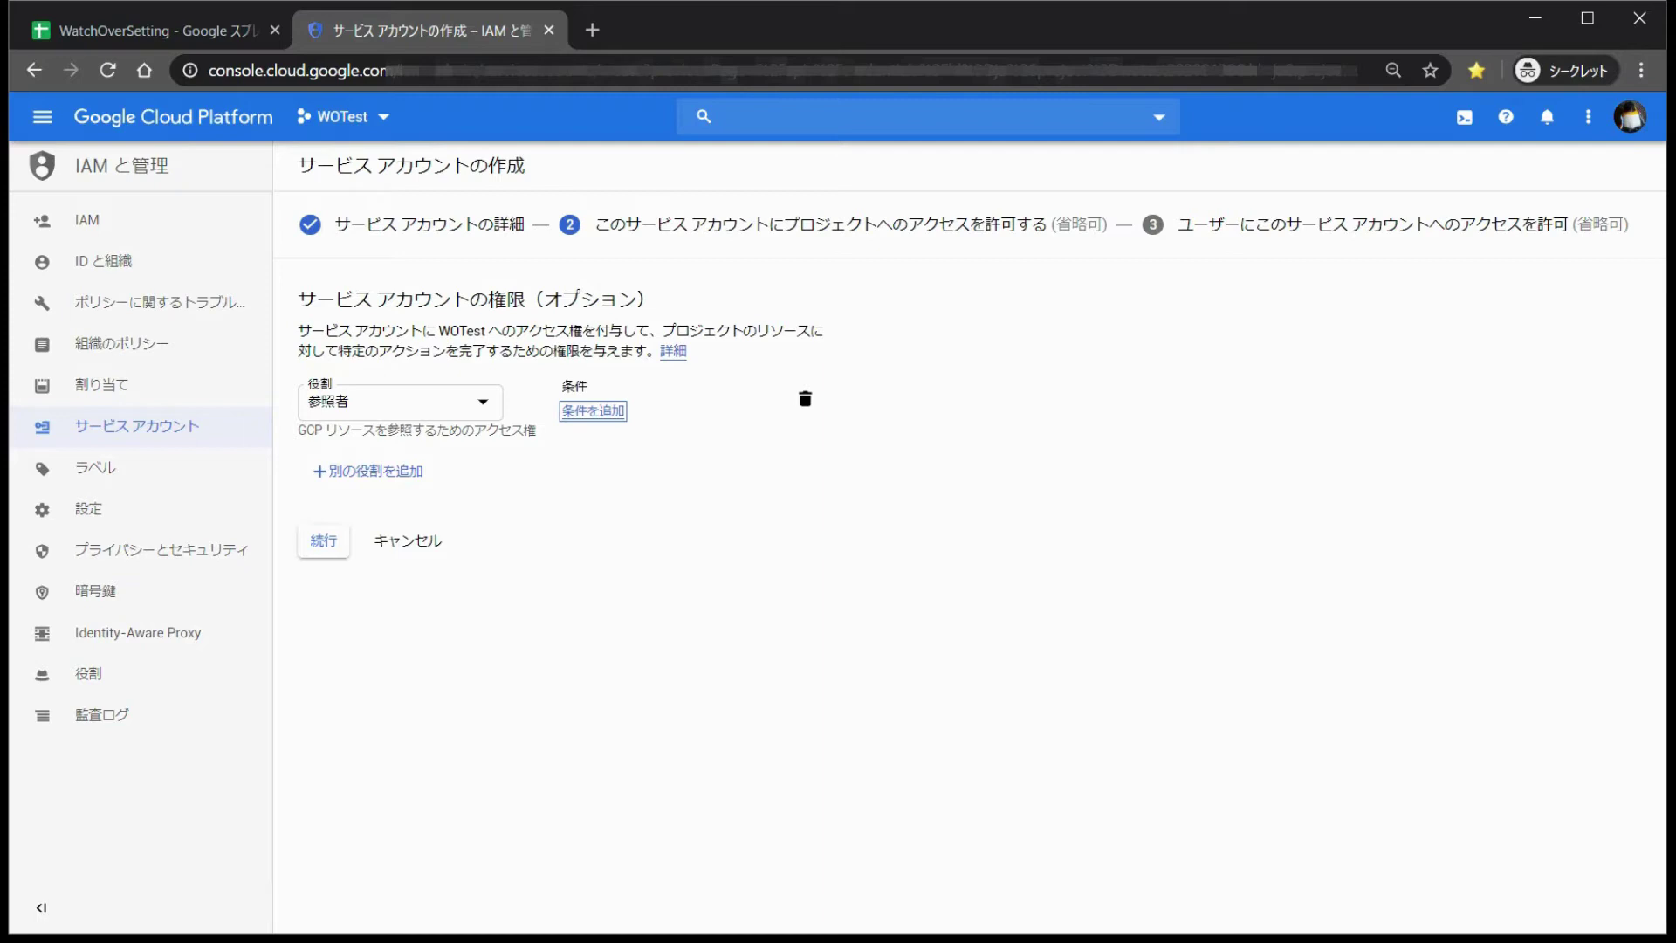
pyautogui.click(324, 542)
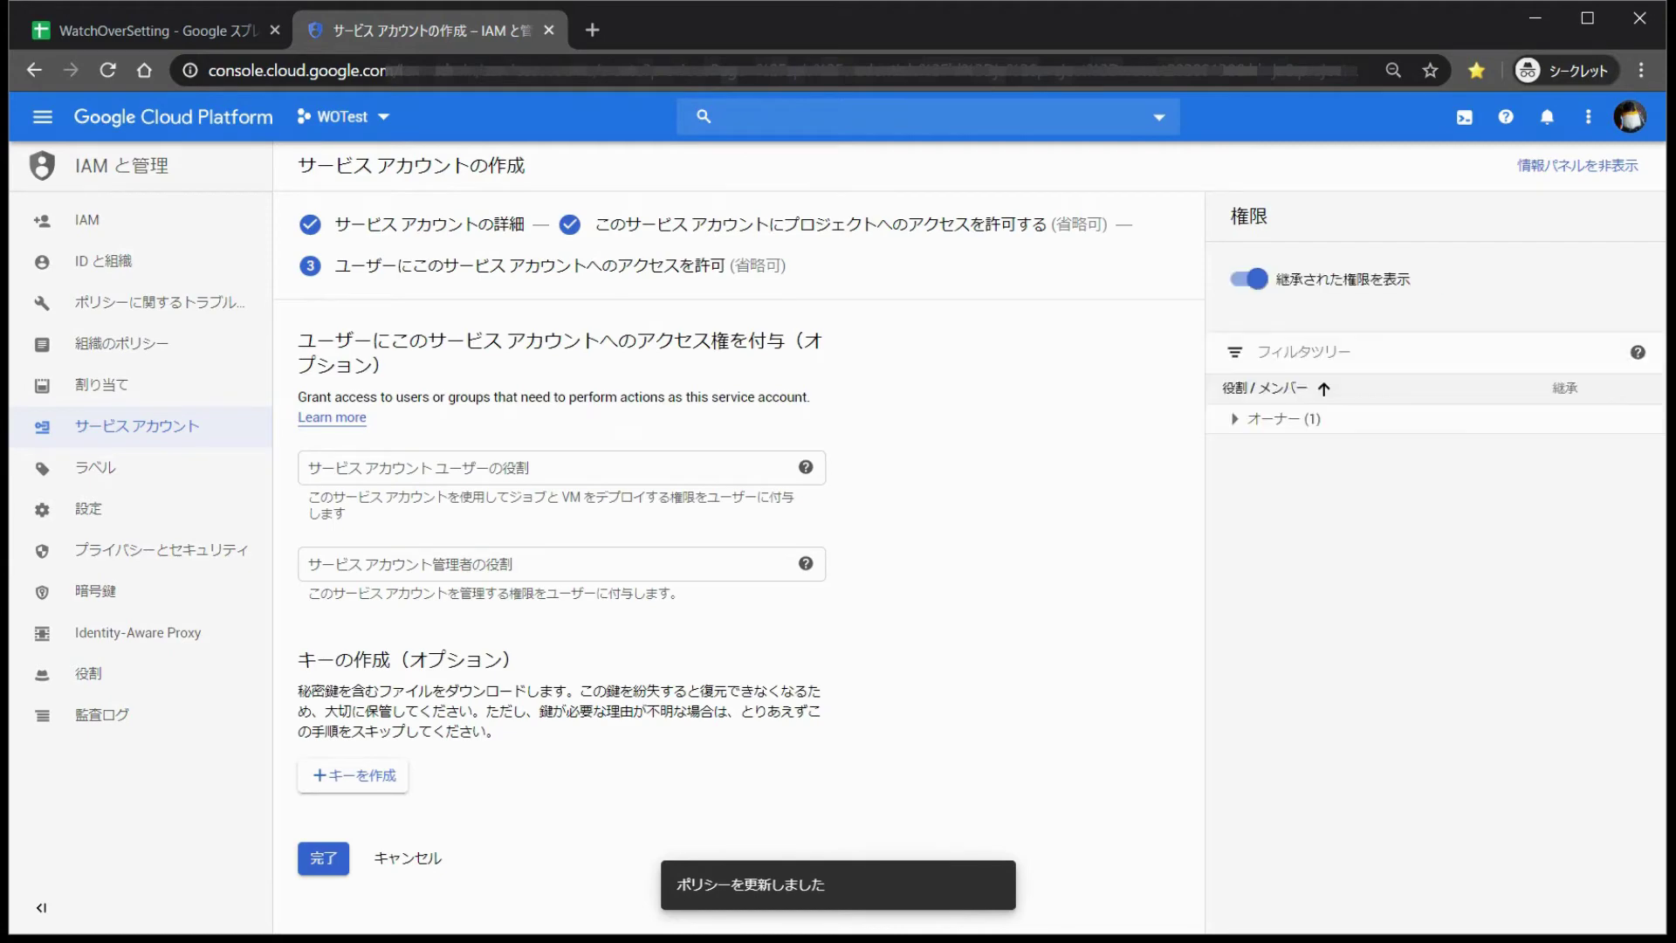
pyautogui.moveTo(806, 563)
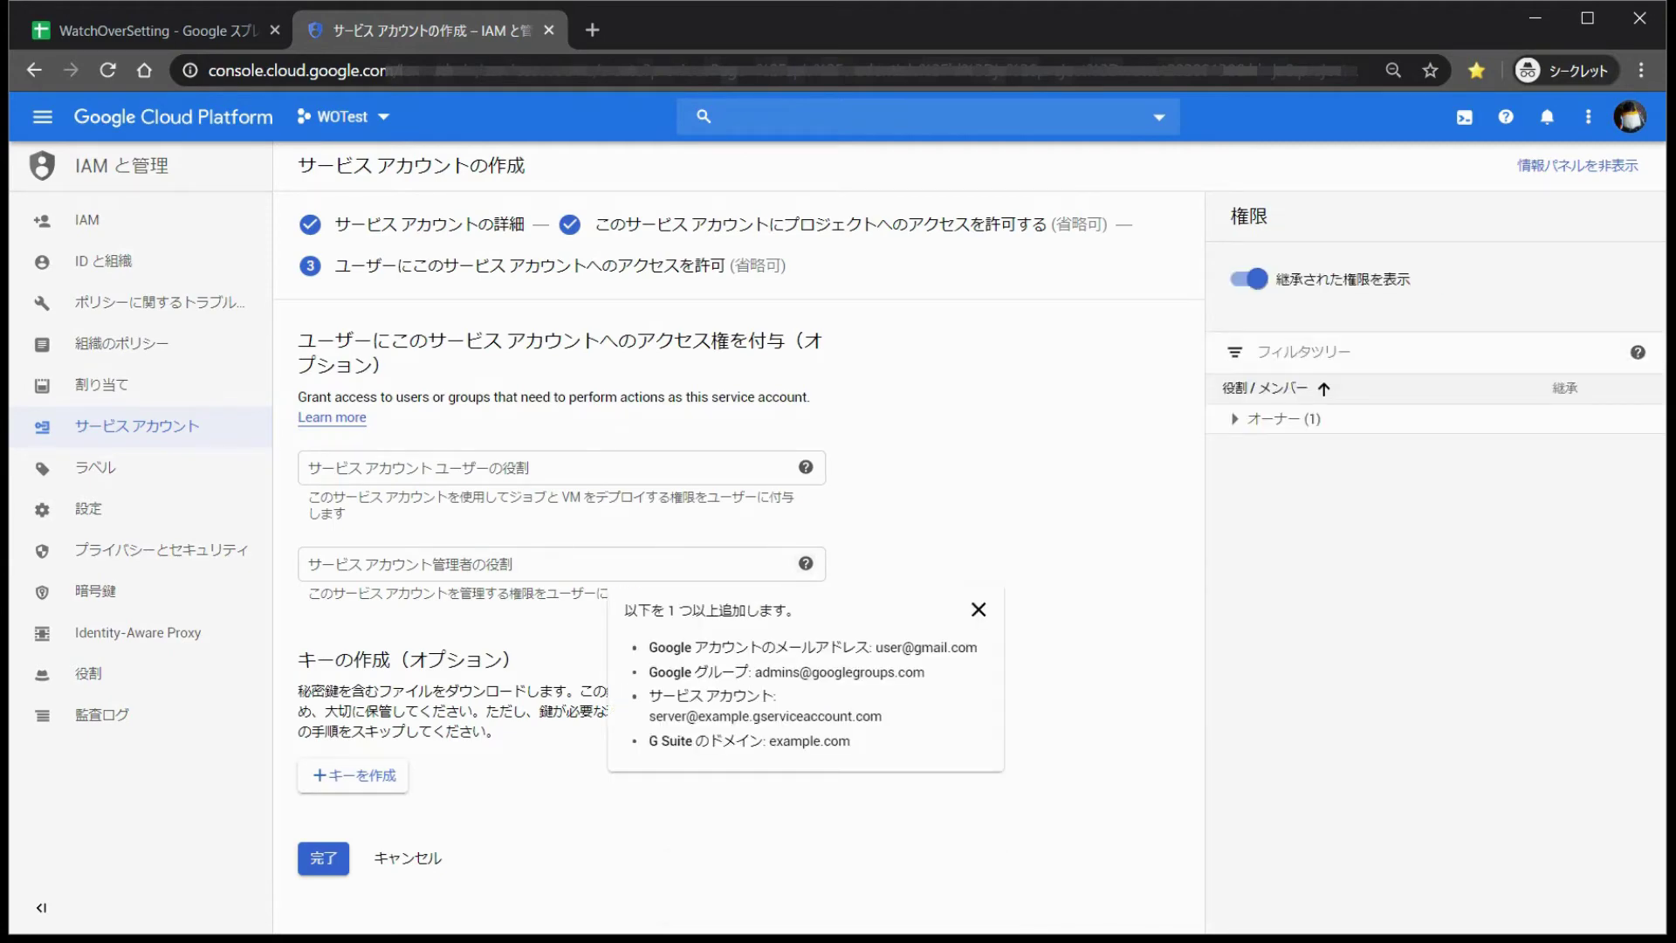
pyautogui.press('Escape')
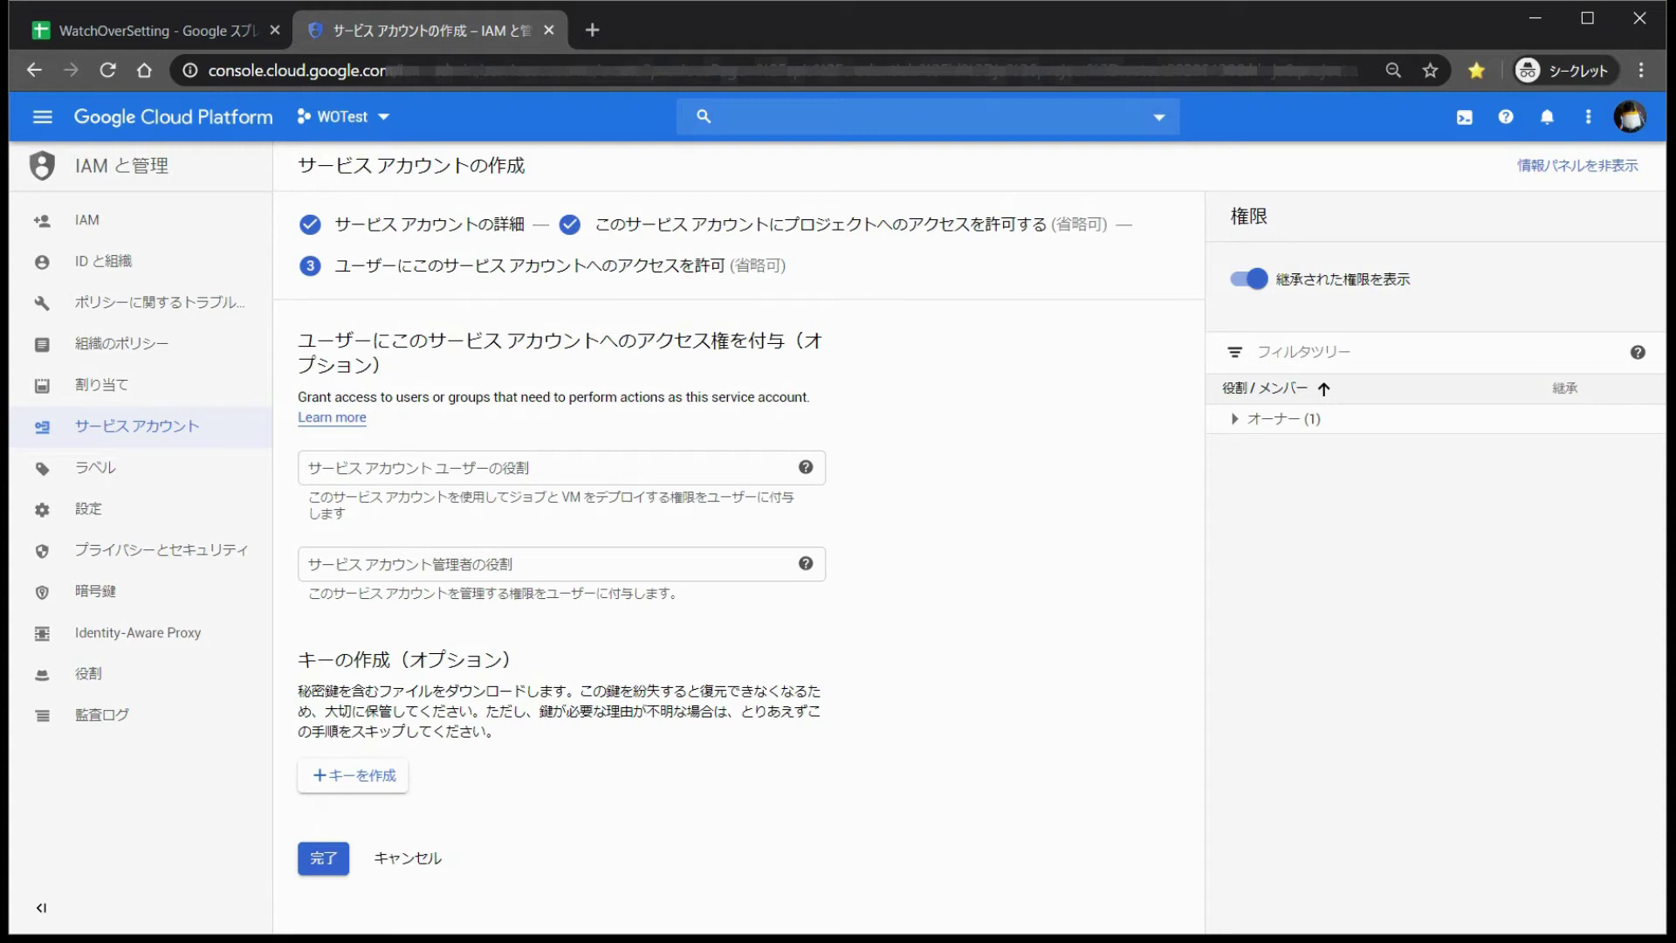
pyautogui.moveTo(298, 690); pyautogui.dragTo(592, 710)
pyautogui.click(555, 693)
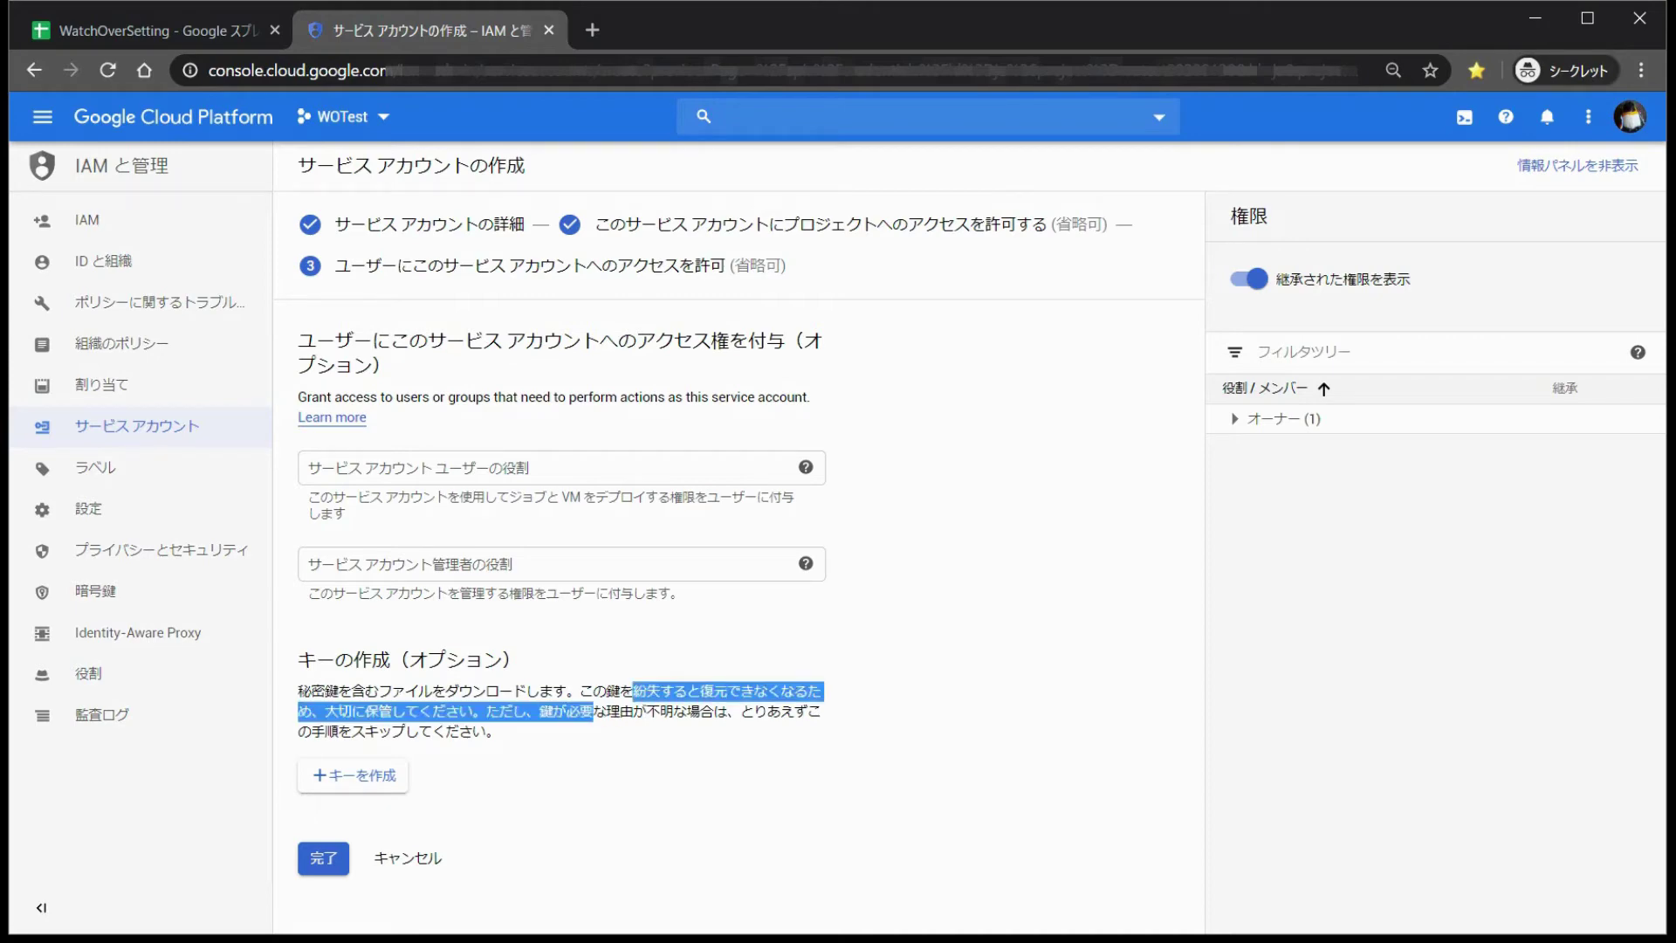
pyautogui.click(594, 712)
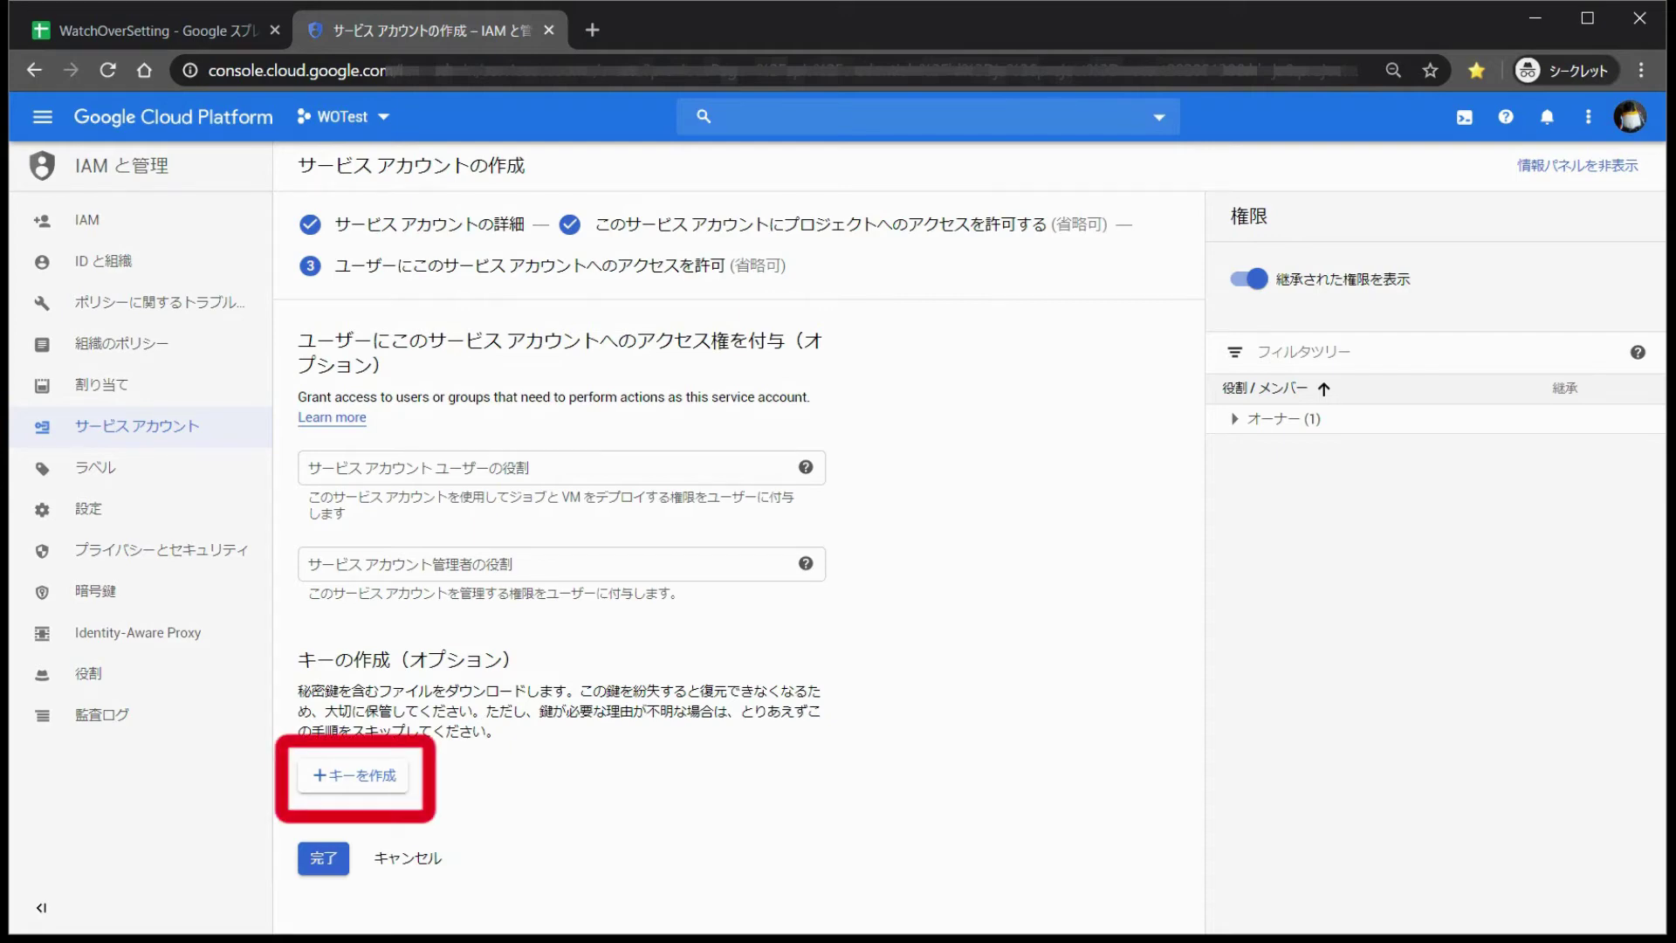
# Step: Create a JSON private key for the service account, save it to the computer and dismiss the notice
pyautogui.click(353, 775)
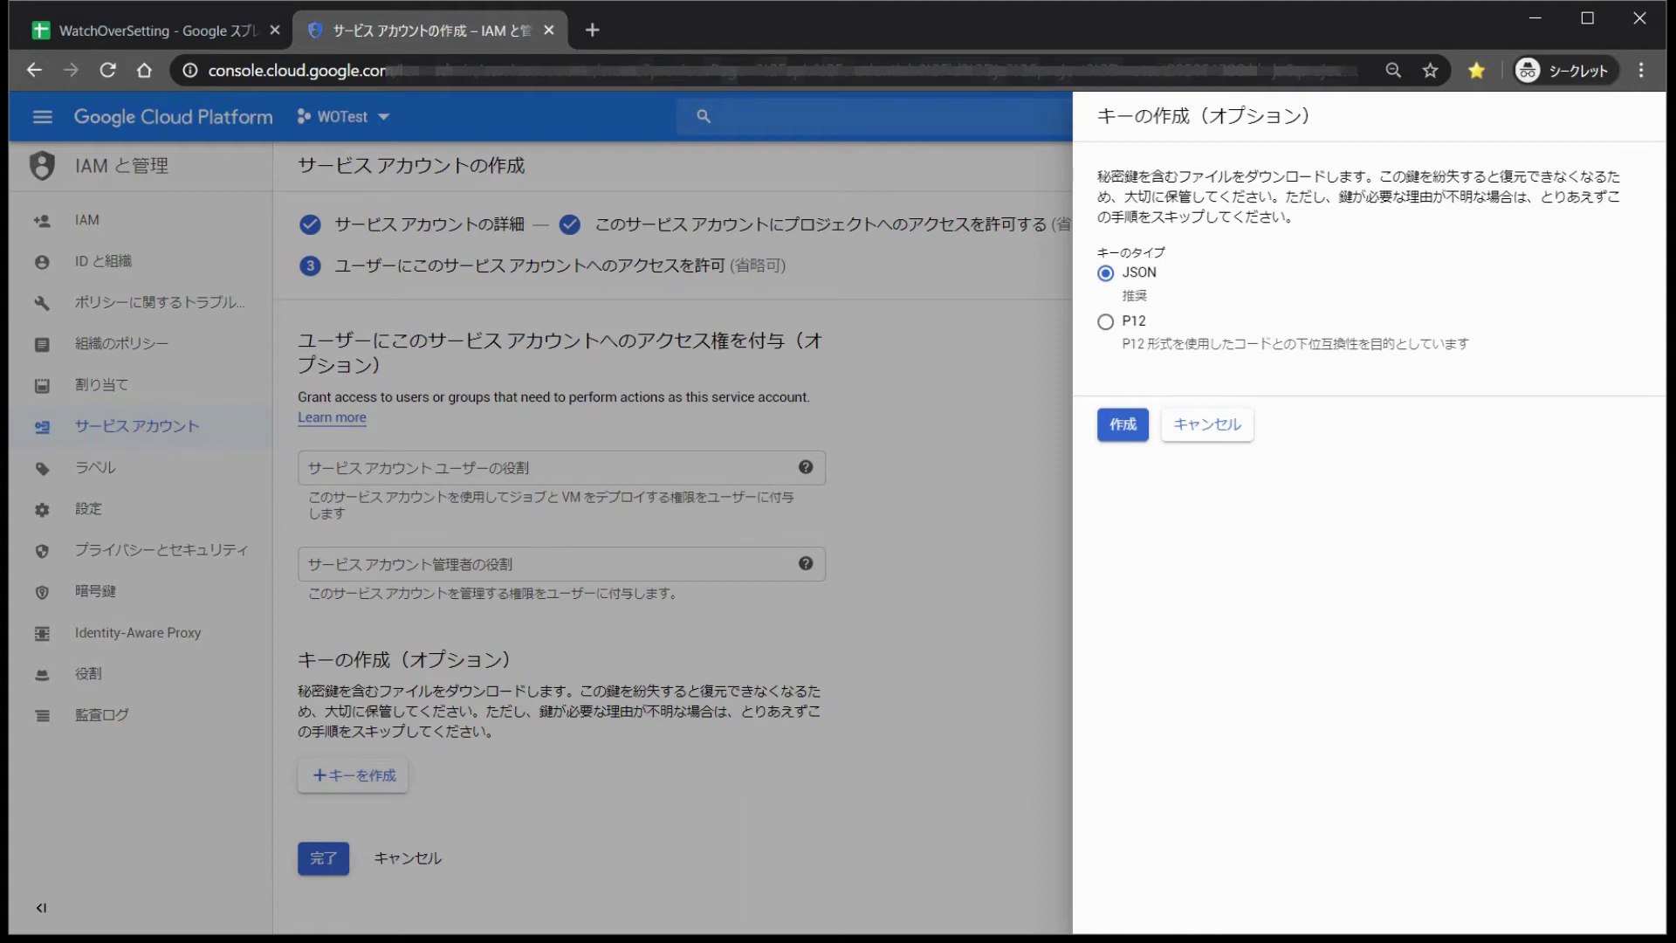
pyautogui.click(1123, 425)
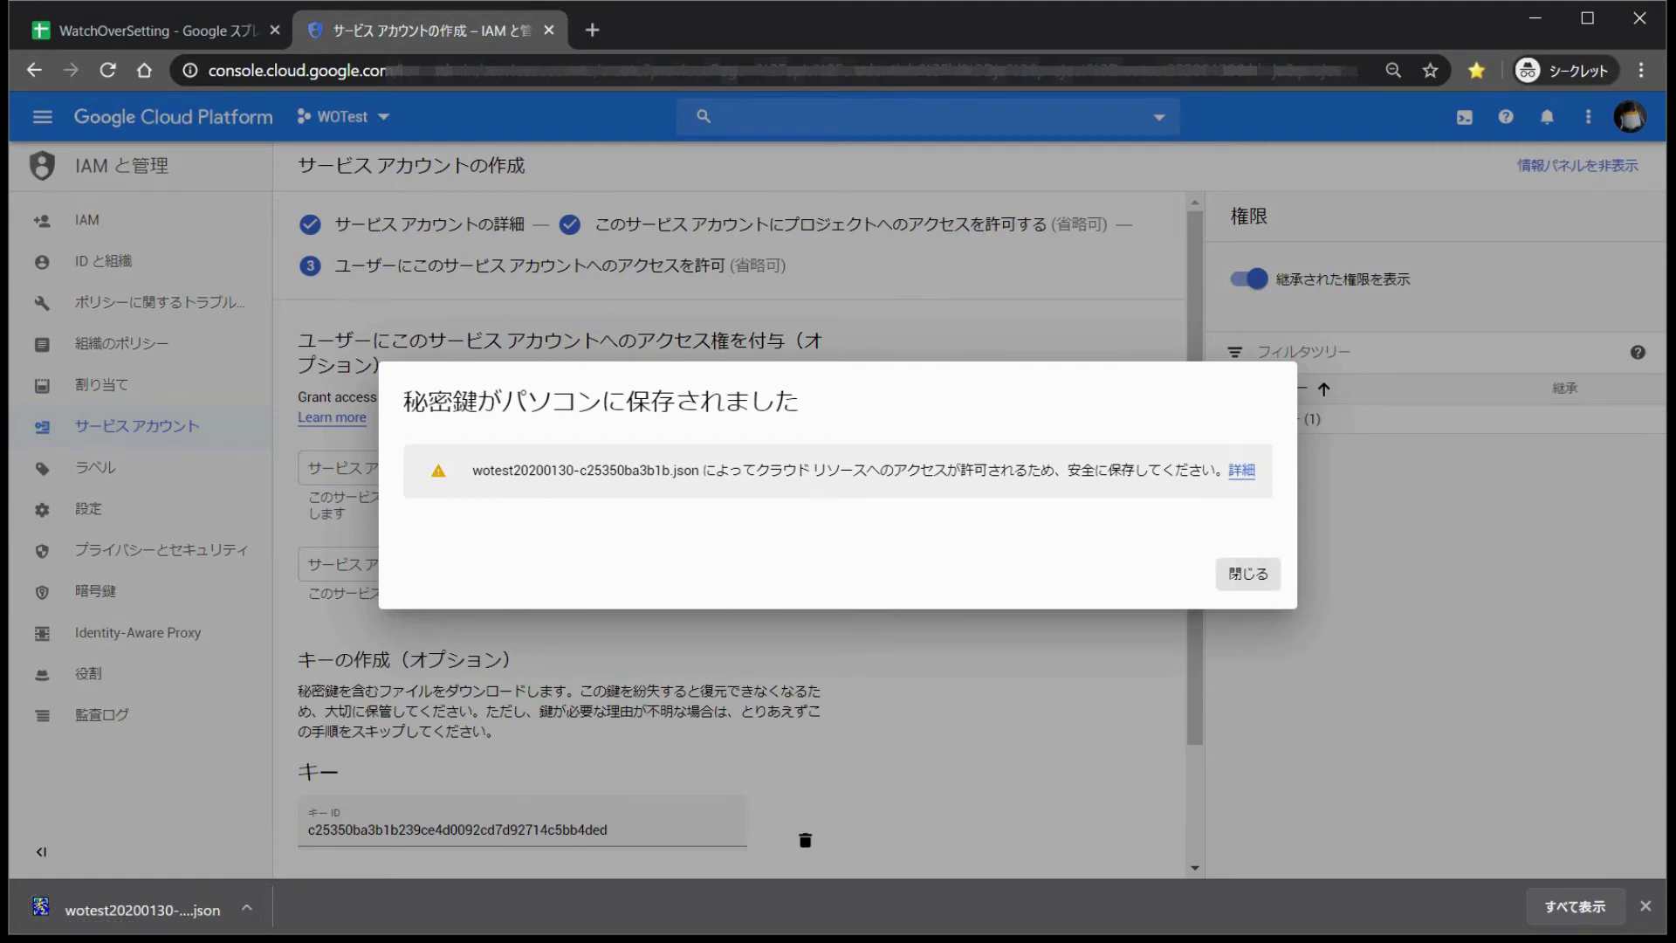
pyautogui.click(1248, 574)
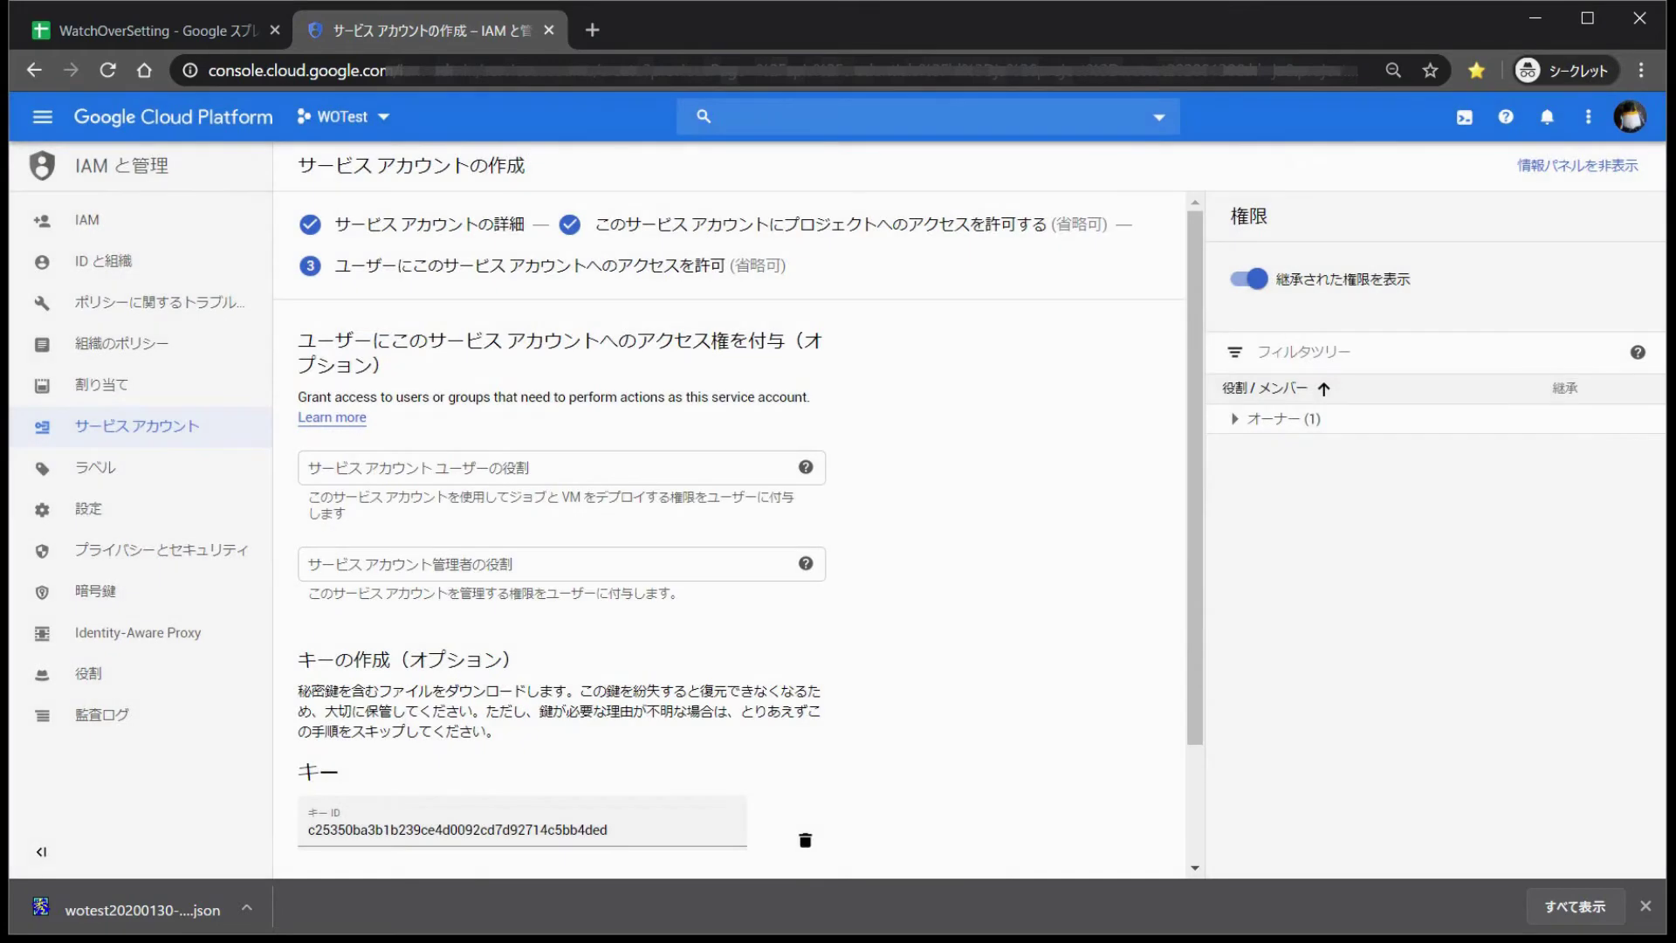
# Step: Check the created key's ID and finish creating the service account
pyautogui.scroll(-2, 742, 532)
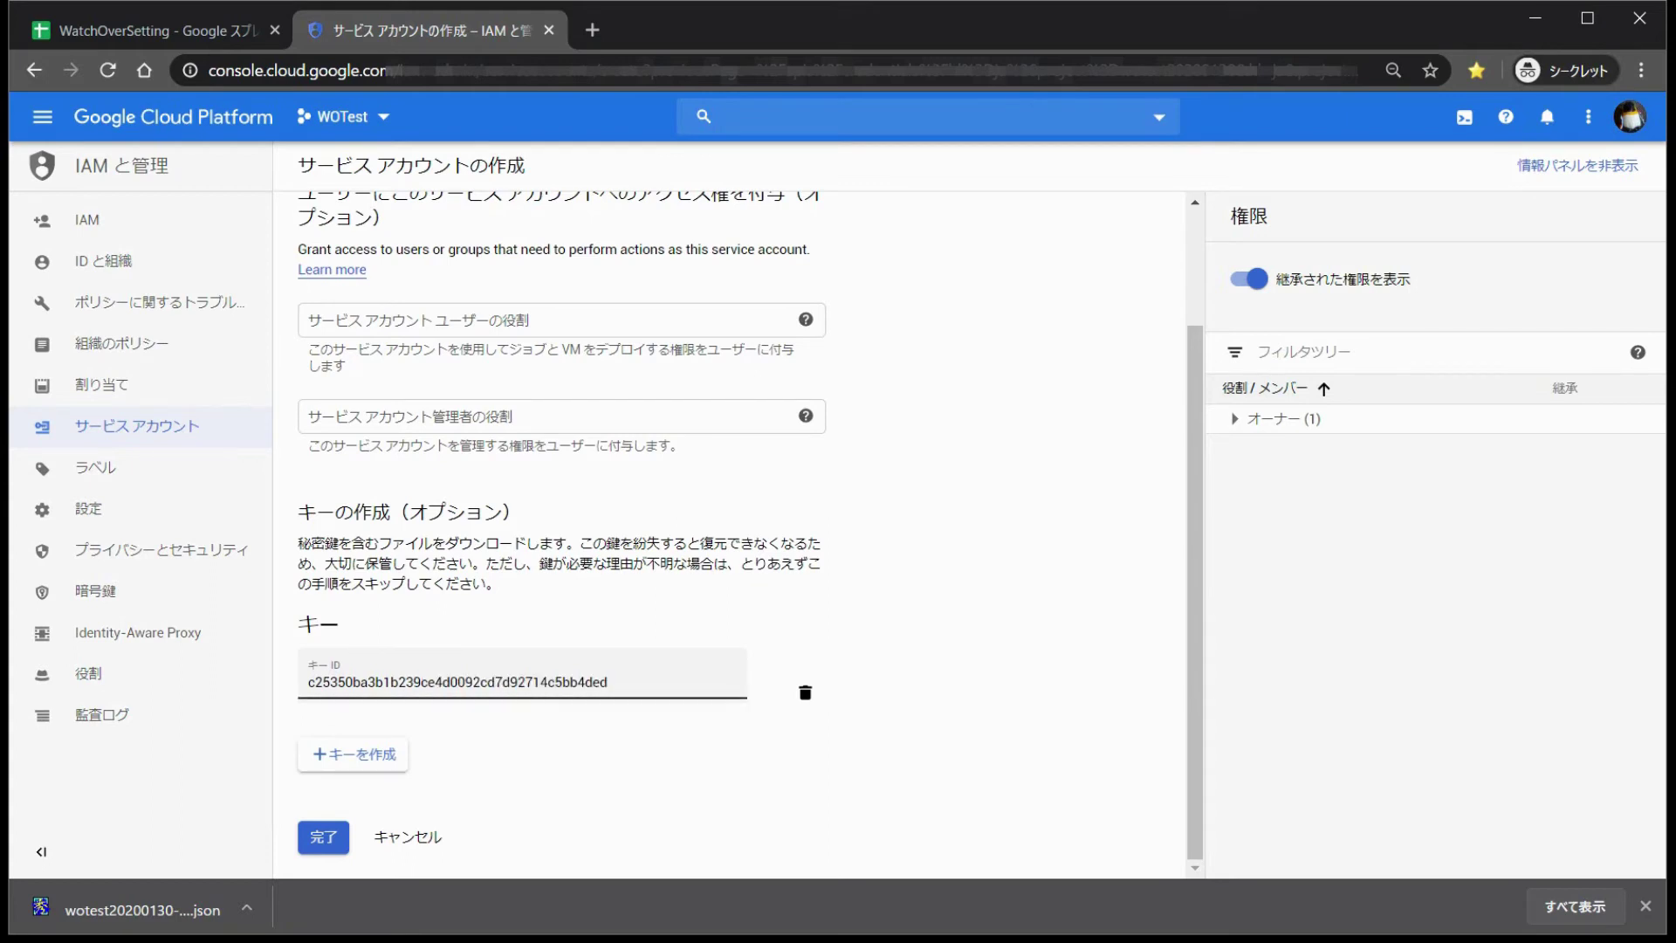
pyautogui.moveTo(608, 682); pyautogui.dragTo(307, 682)
pyautogui.click(576, 765)
pyautogui.click(323, 836)
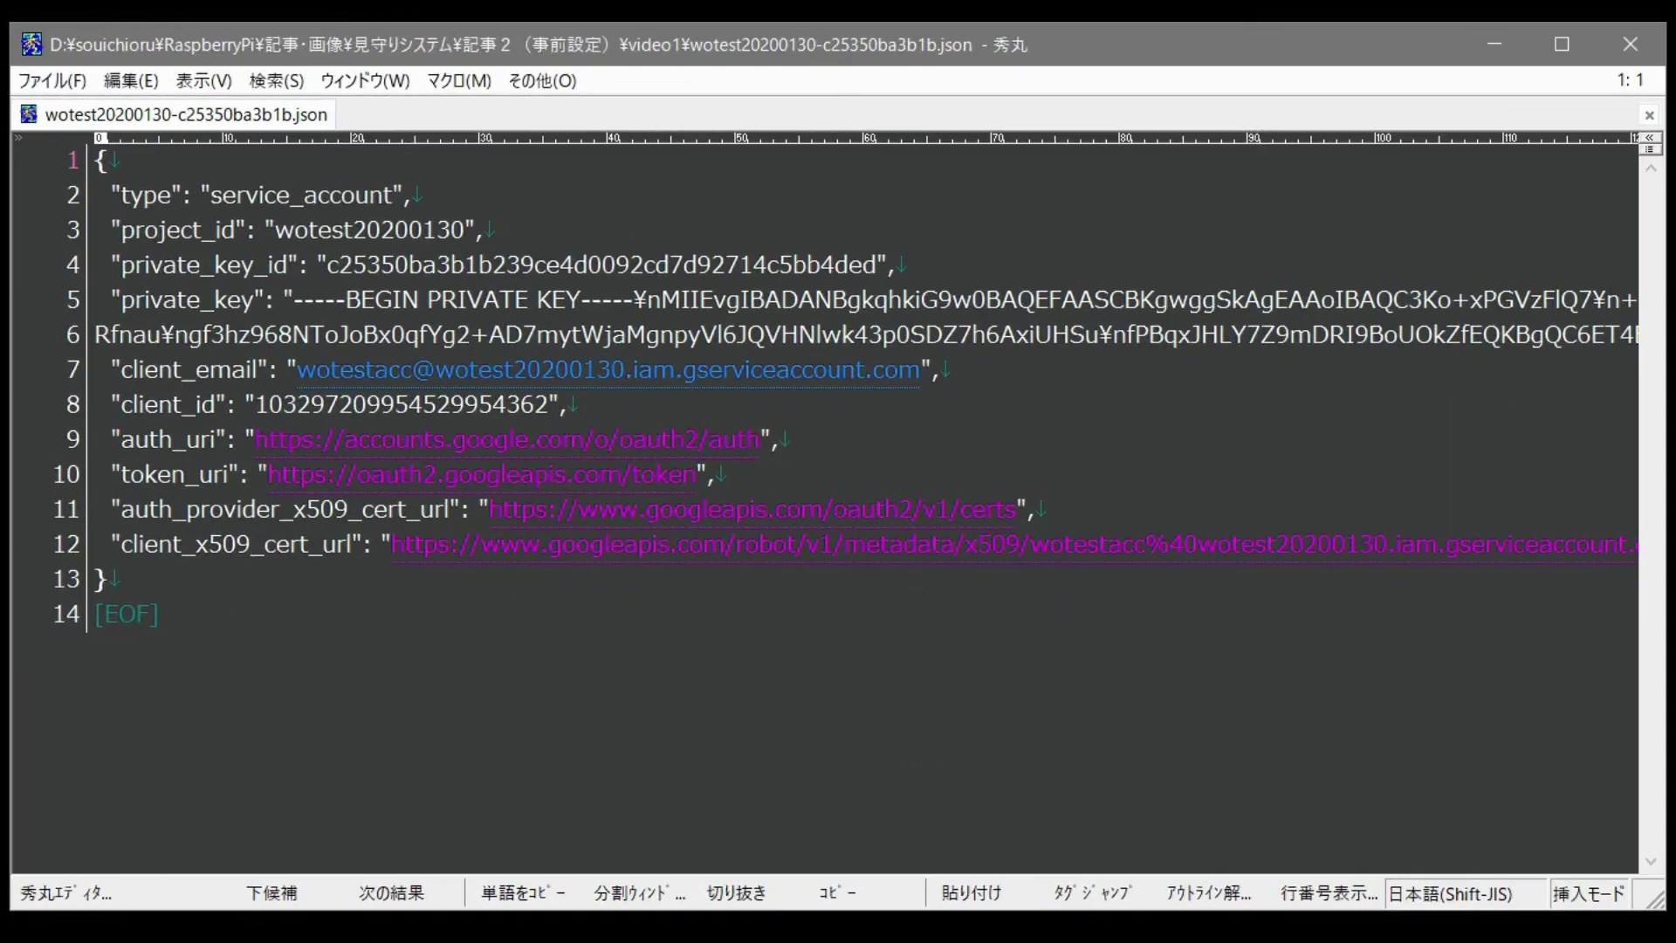
# Step: Examine the downloaded JSON key file in Hidemaru Editor, including its certificate URL, private_key and auth_uri entries
pyautogui.click(196, 544)
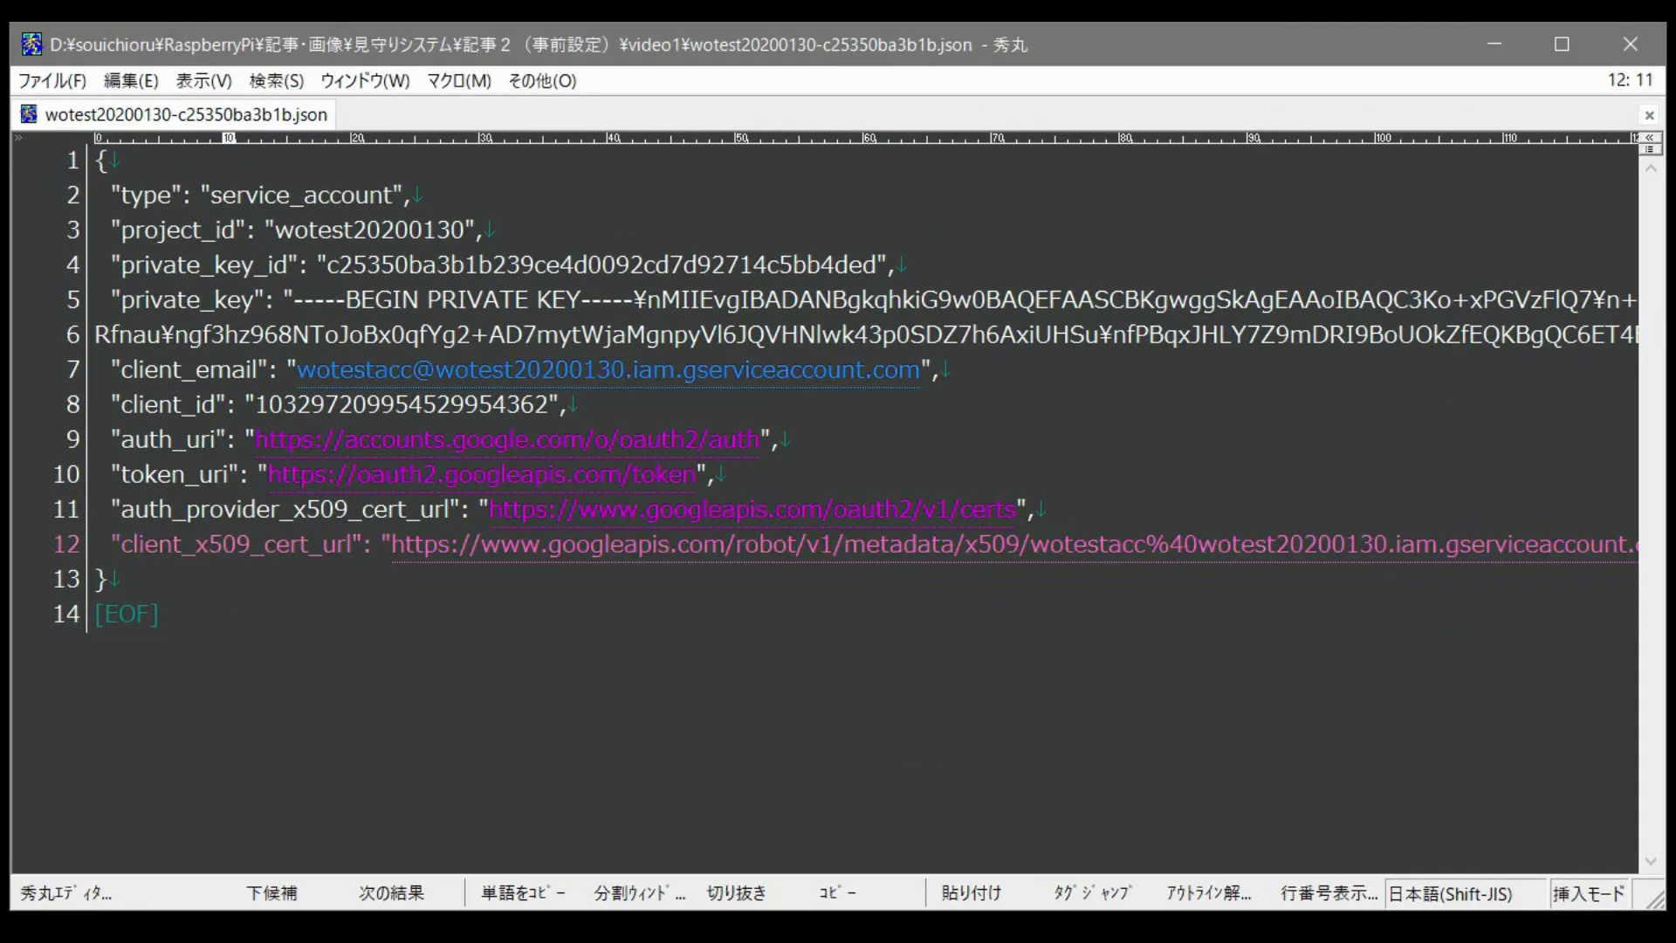
pyautogui.click(190, 510)
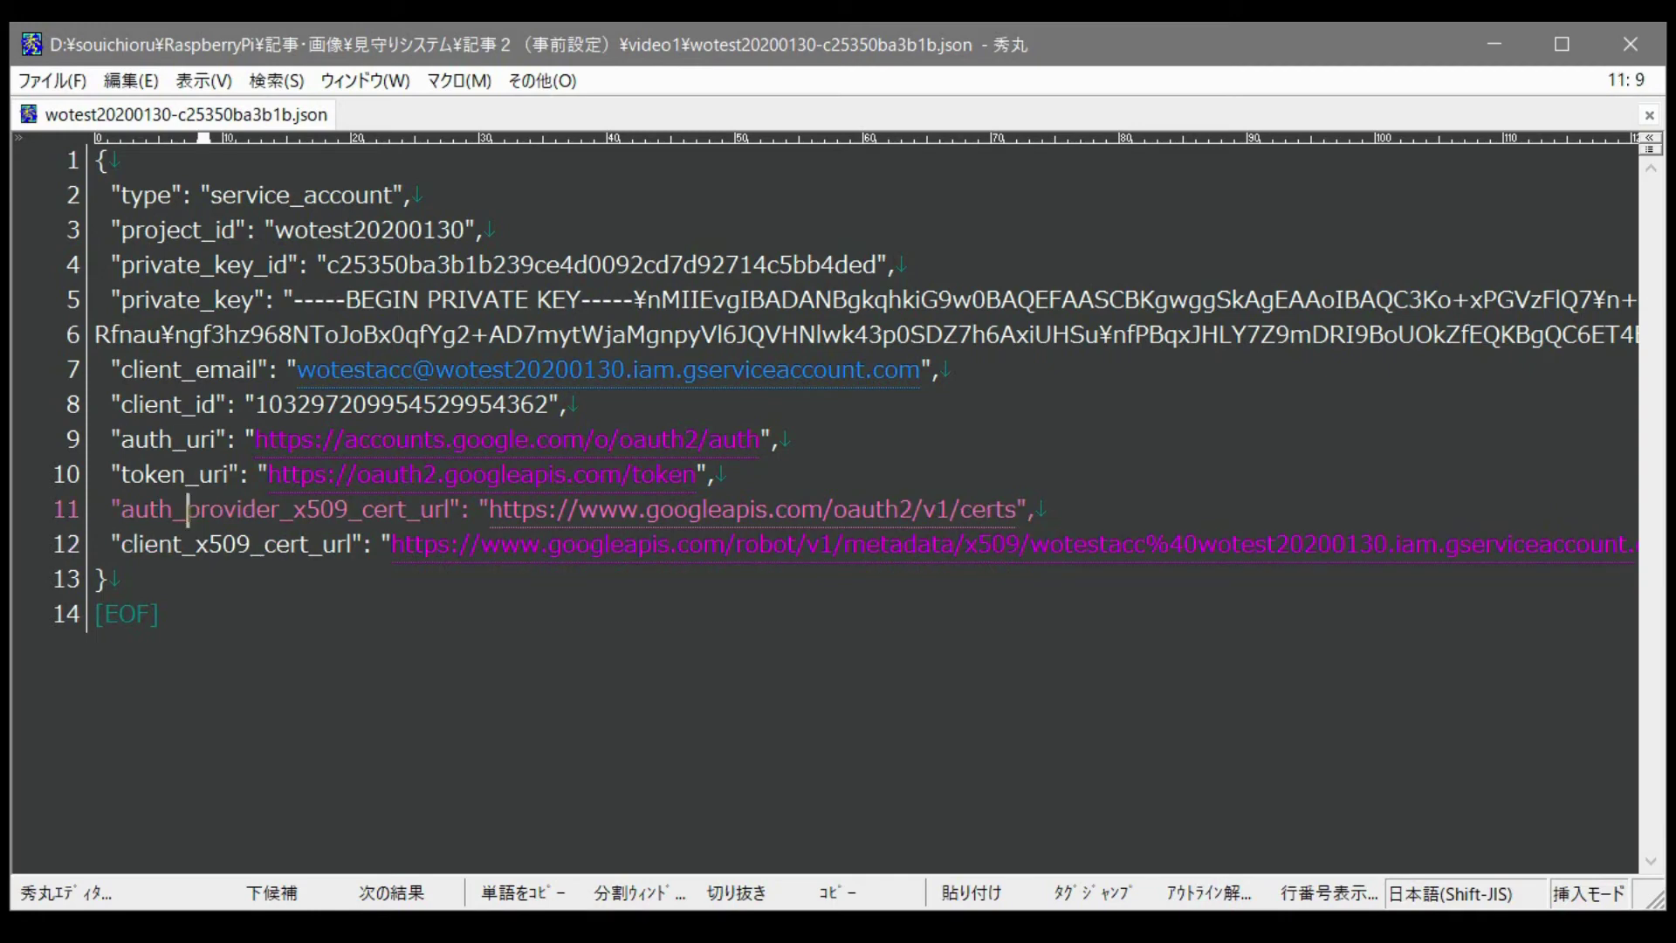
pyautogui.press('Up')
pyautogui.press('Up')
pyautogui.press('Up')
pyautogui.press('Up')
pyautogui.press('Up')
pyautogui.press('Up')
pyautogui.press('Up')
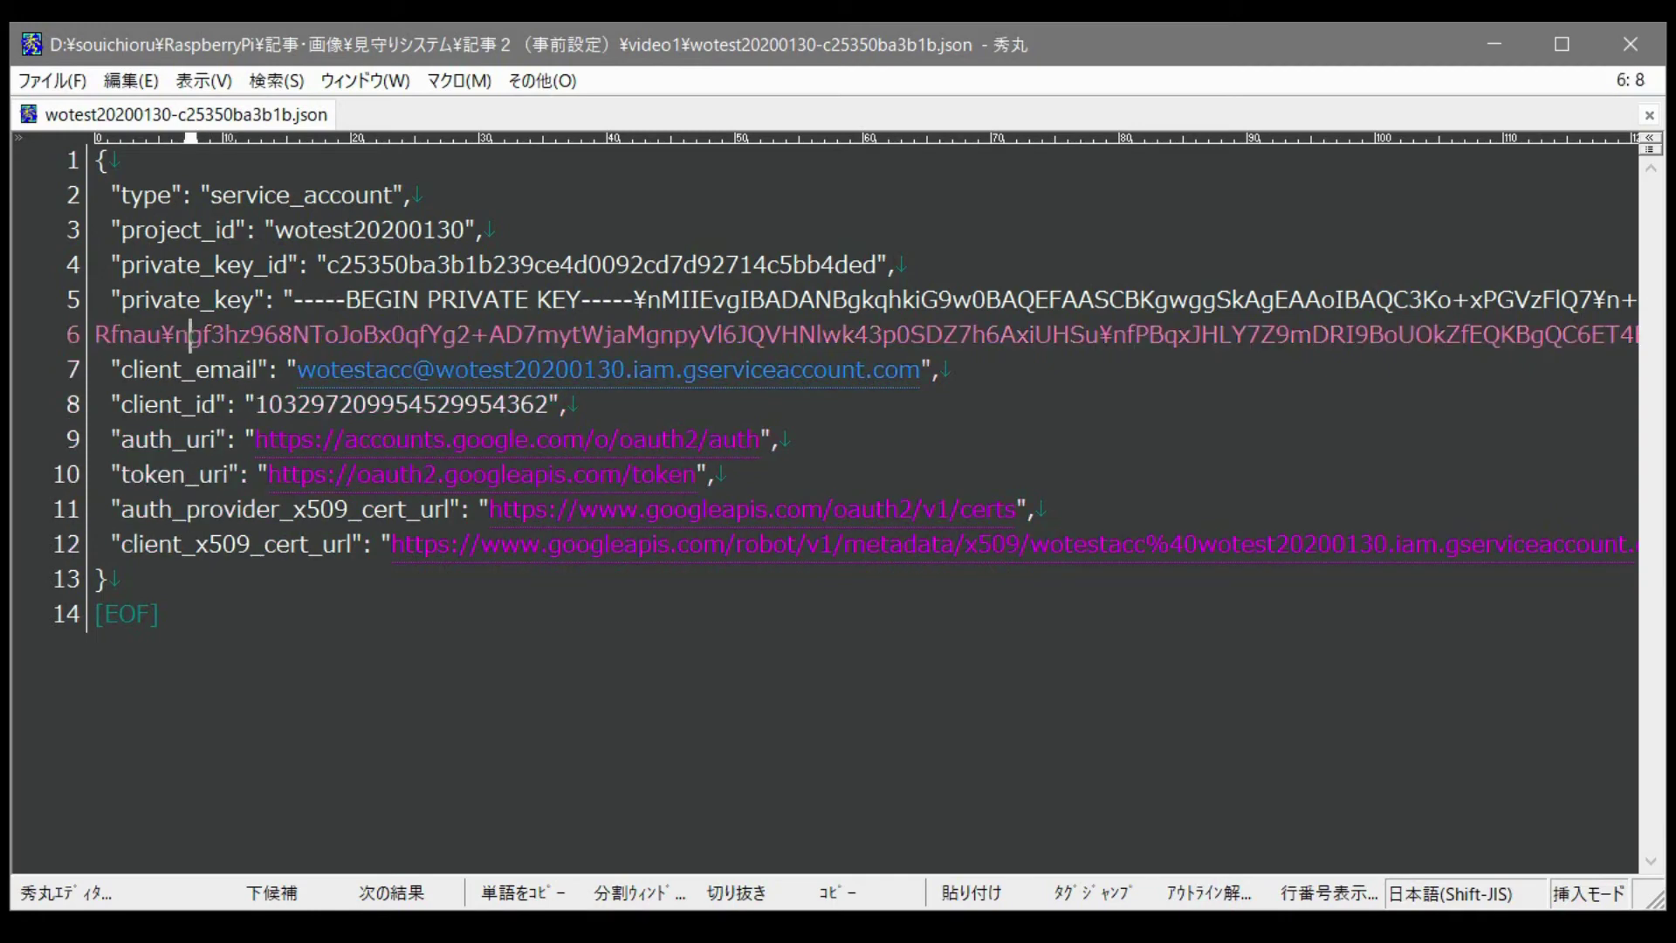
pyautogui.press('Right')
pyautogui.press('Right')
pyautogui.press('Right')
pyautogui.press('Right')
pyautogui.press('Right')
pyautogui.press('Right')
pyautogui.press('Right')
pyautogui.press('Right')
pyautogui.press('Right')
pyautogui.press('Right')
pyautogui.press('Right')
pyautogui.press('Right')
pyautogui.press('Right')
pyautogui.press('Right')
pyautogui.press('Right')
pyautogui.press('Right')
pyautogui.press('Right')
pyautogui.press('Right')
pyautogui.press('Right')
pyautogui.press('Right')
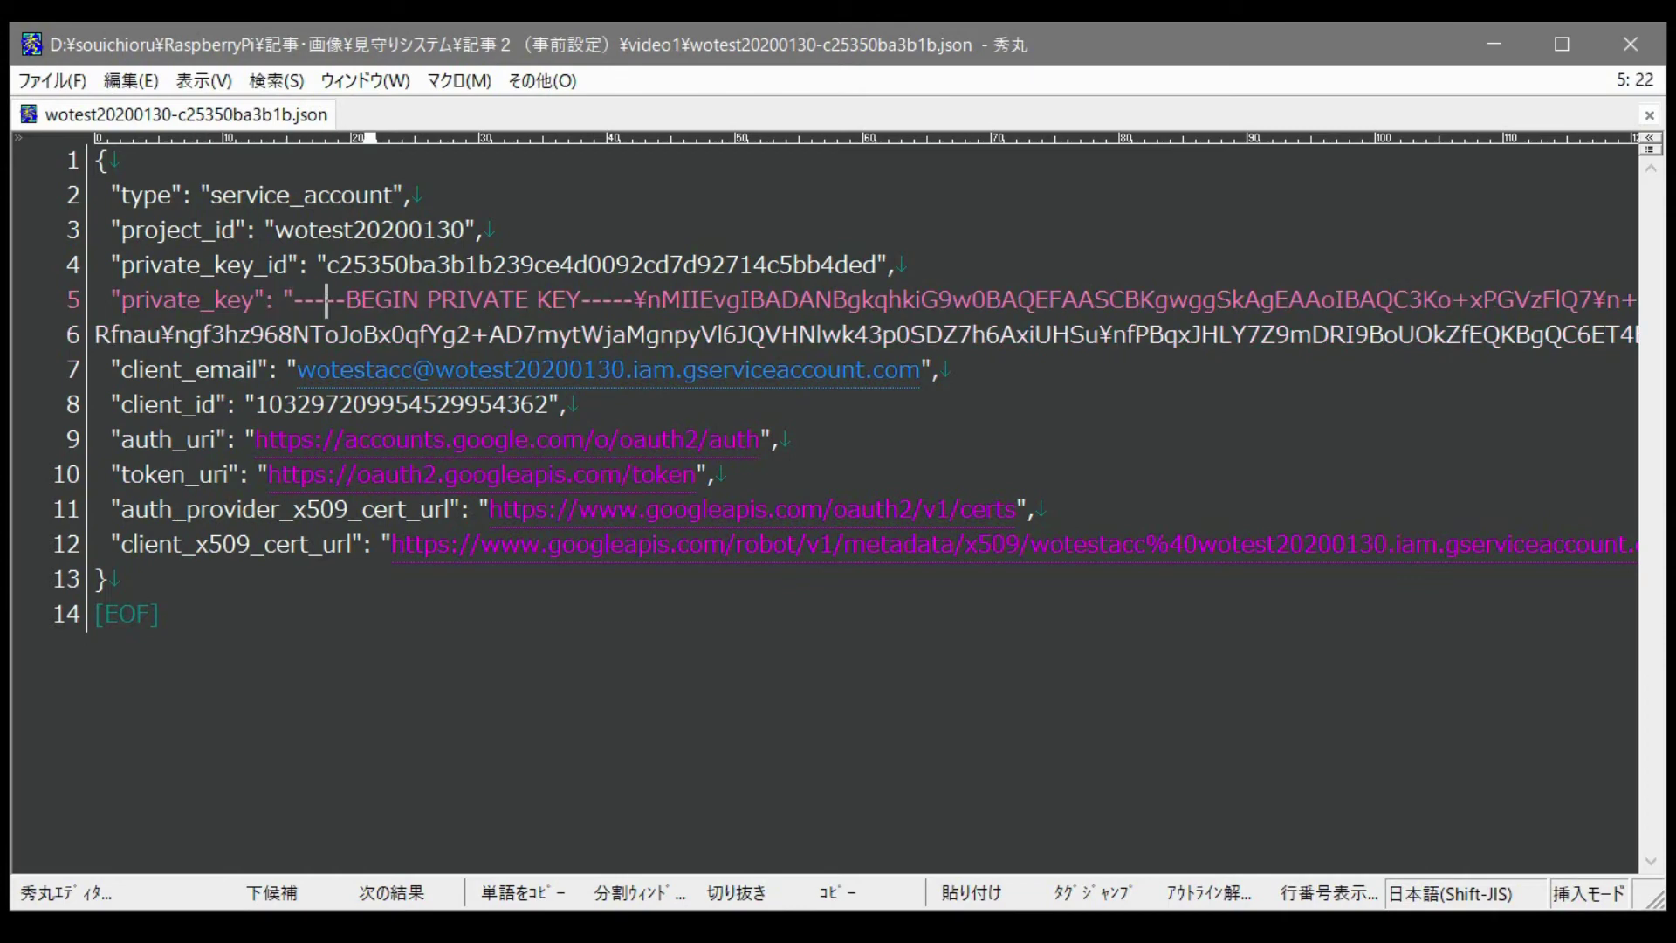
pyautogui.press('Right')
pyautogui.press('Right')
pyautogui.press('Right')
pyautogui.press('Right')
pyautogui.hotkey('shift', 'Down')
pyautogui.hotkey('shift', 'Down')
pyautogui.hotkey('shift', 'Up')
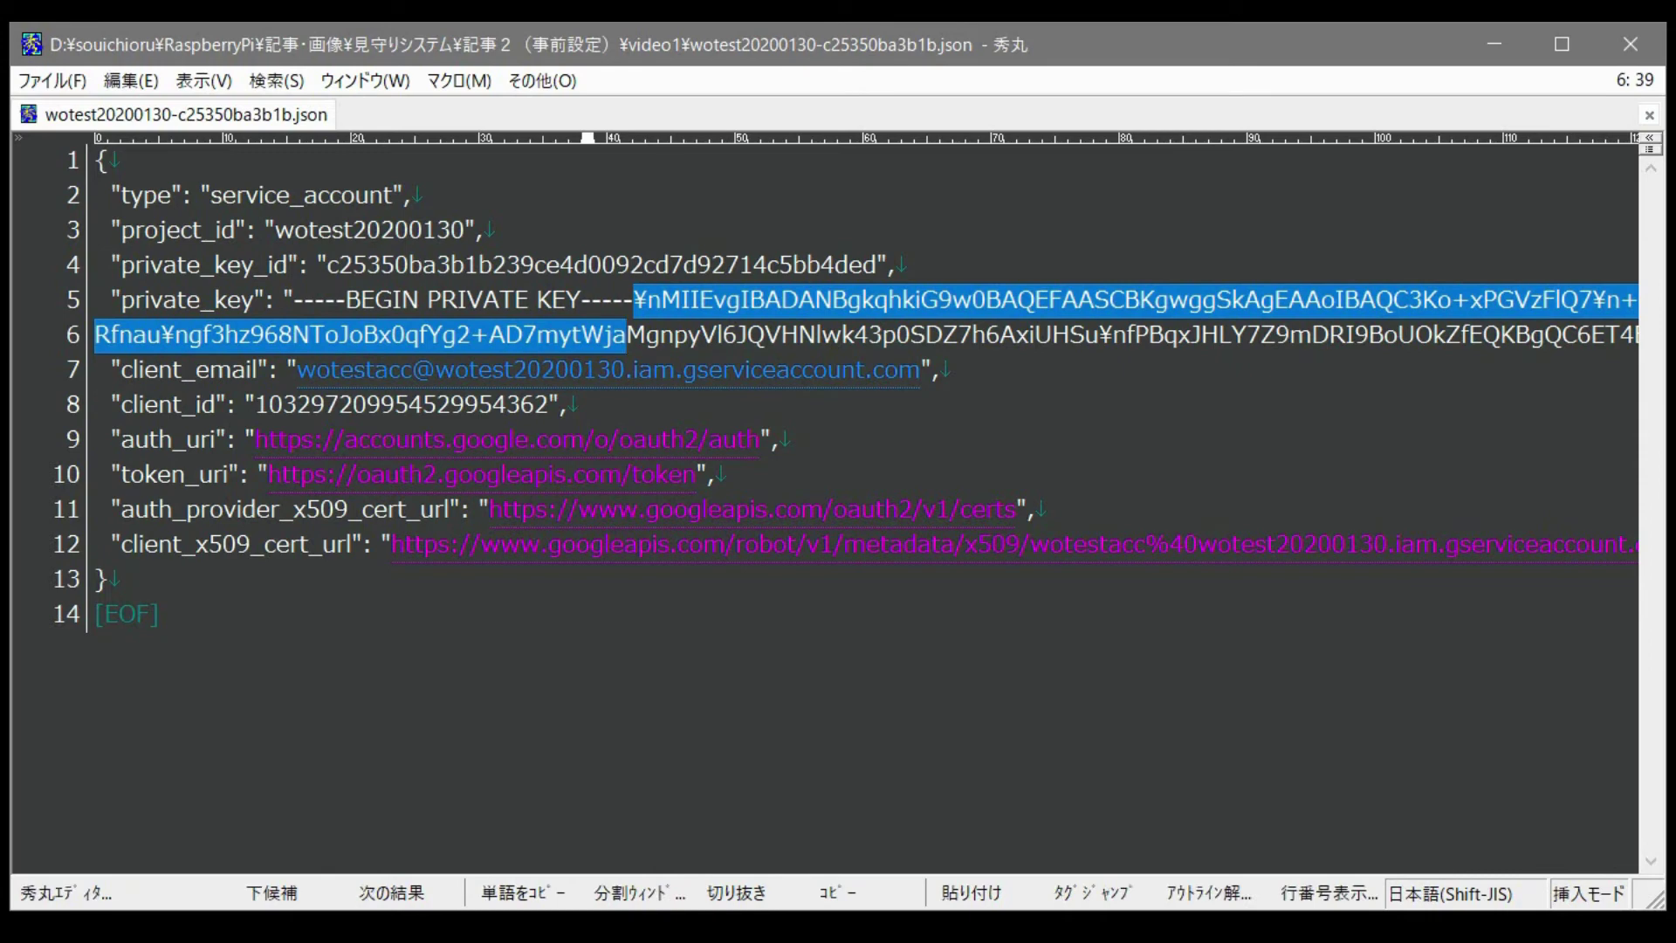
pyautogui.press('Up')
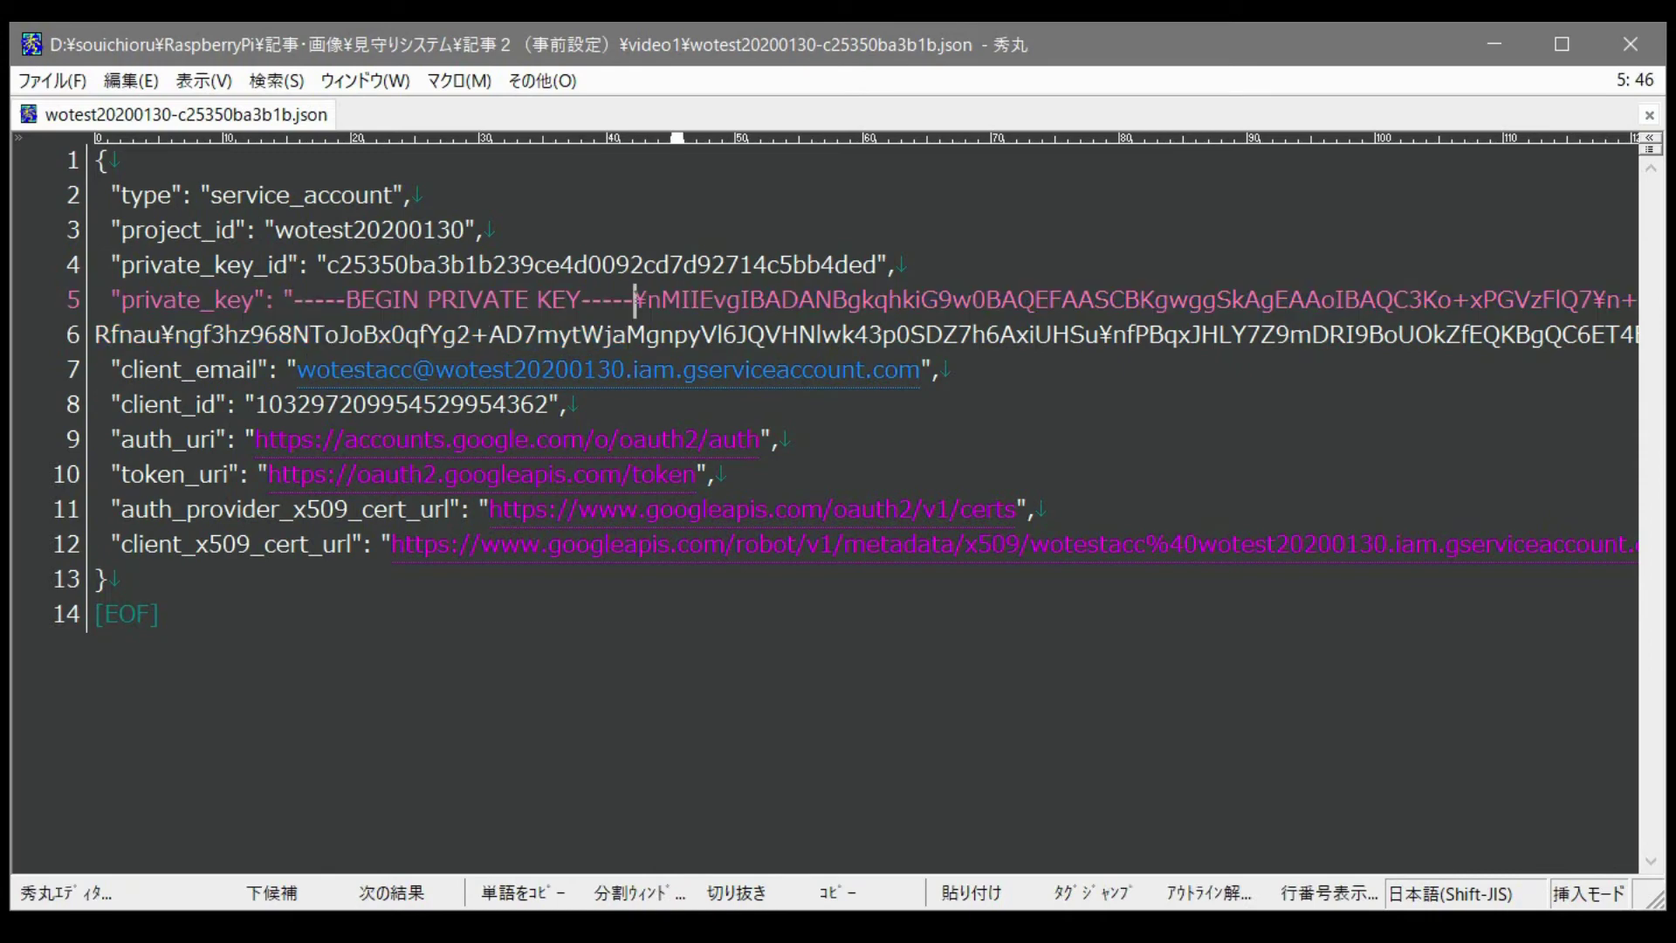
pyautogui.press('Left')
pyautogui.press('Down')
pyautogui.press('Down')
pyautogui.press('Down')
pyautogui.press('Down')
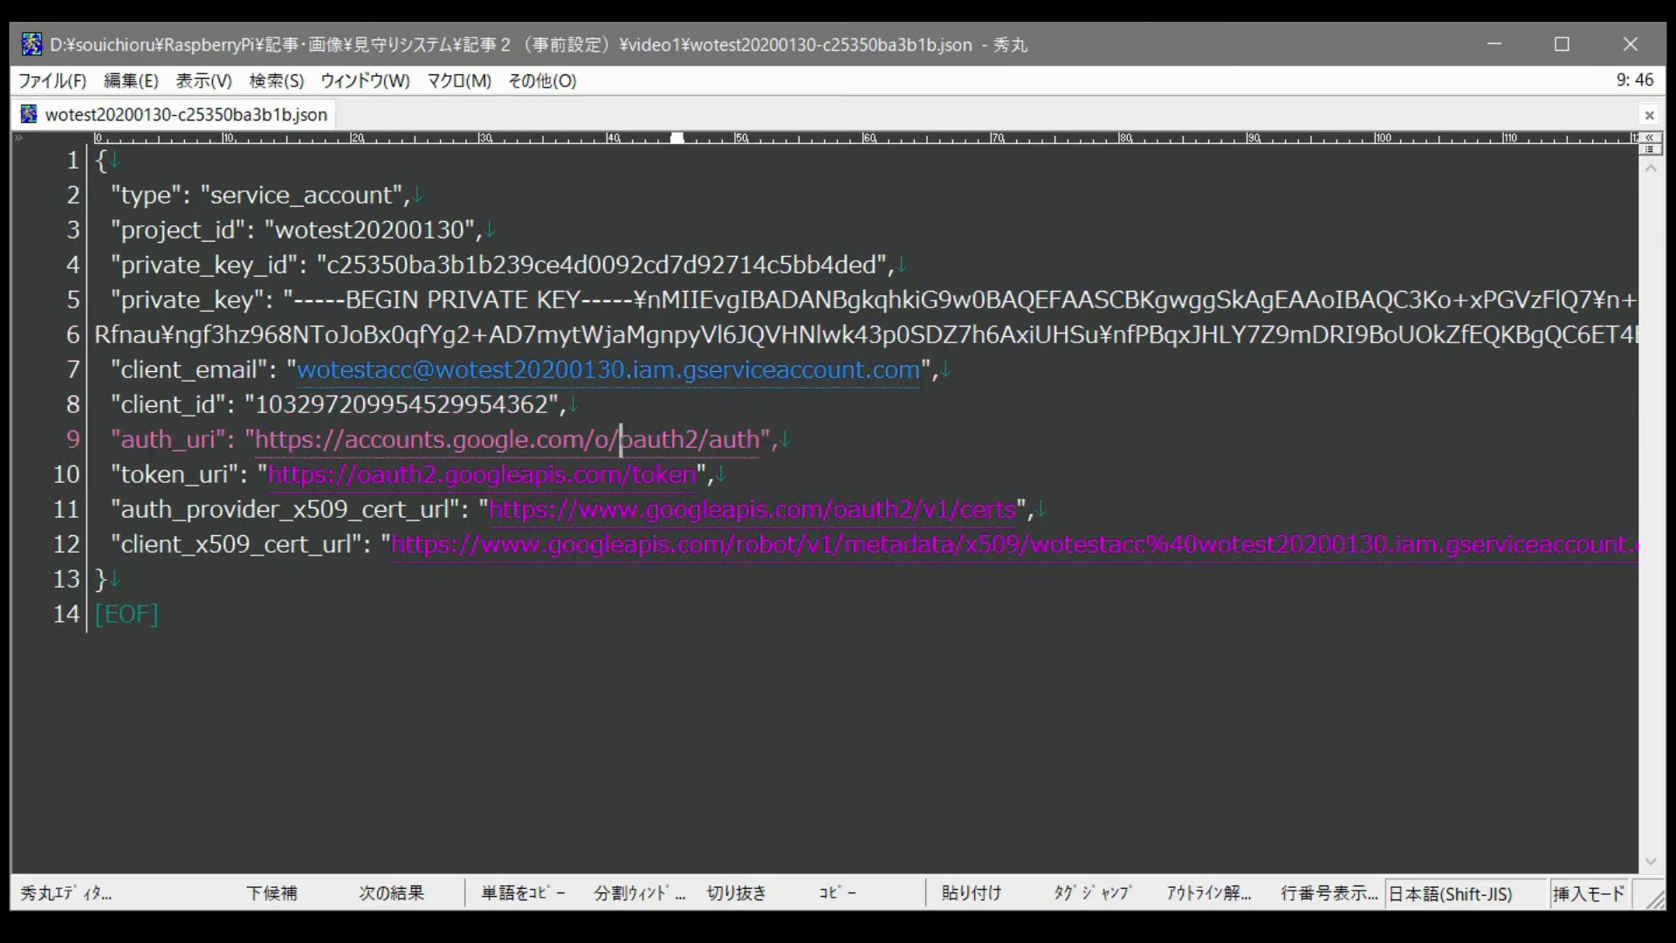
# Step: Select and copy the service account's e-mail address from the client_email entry of the JSON key file
pyautogui.press('Up')
pyautogui.press('Up')
pyautogui.press('Left')
pyautogui.press('Left')
pyautogui.press('Left')
pyautogui.press('Left')
pyautogui.press('Left')
pyautogui.press('Left')
pyautogui.press('Left')
pyautogui.press('Left')
pyautogui.press('Left')
pyautogui.press('Left')
pyautogui.press('Left')
pyautogui.press('Left')
pyautogui.press('Left')
pyautogui.press('Left')
pyautogui.press('Left')
pyautogui.press('Left')
pyautogui.press('Left')
pyautogui.press('Left')
pyautogui.press('Left')
pyautogui.press('Left')
pyautogui.press('Left')
pyautogui.press('Left')
pyautogui.press('Left')
pyautogui.press('Right')
pyautogui.press('Right')
pyautogui.press('Right')
pyautogui.press('Right')
pyautogui.press('Right')
pyautogui.press('Right')
pyautogui.press('Right')
pyautogui.press('Right')
pyautogui.press('Right')
pyautogui.press('Right')
pyautogui.press('Right')
pyautogui.press('Right')
pyautogui.press('Right')
pyautogui.press('Right')
pyautogui.press('Right')
pyautogui.press('Right')
pyautogui.press('Left')
pyautogui.hotkey('shift', 'Right')
pyautogui.hotkey('shift', 'Right')
pyautogui.hotkey('shift', 'Right')
pyautogui.hotkey('shift', 'Right')
pyautogui.hotkey('shift', 'Right')
pyautogui.hotkey('shift', 'Right')
pyautogui.hotkey('shift', 'Right')
pyautogui.hotkey('shift', 'Right')
pyautogui.hotkey('shift', 'Right')
pyautogui.hotkey('shift', 'Right')
pyautogui.hotkey('shift', 'Right')
pyautogui.hotkey('shift', 'Right')
pyautogui.hotkey('shift', 'Right')
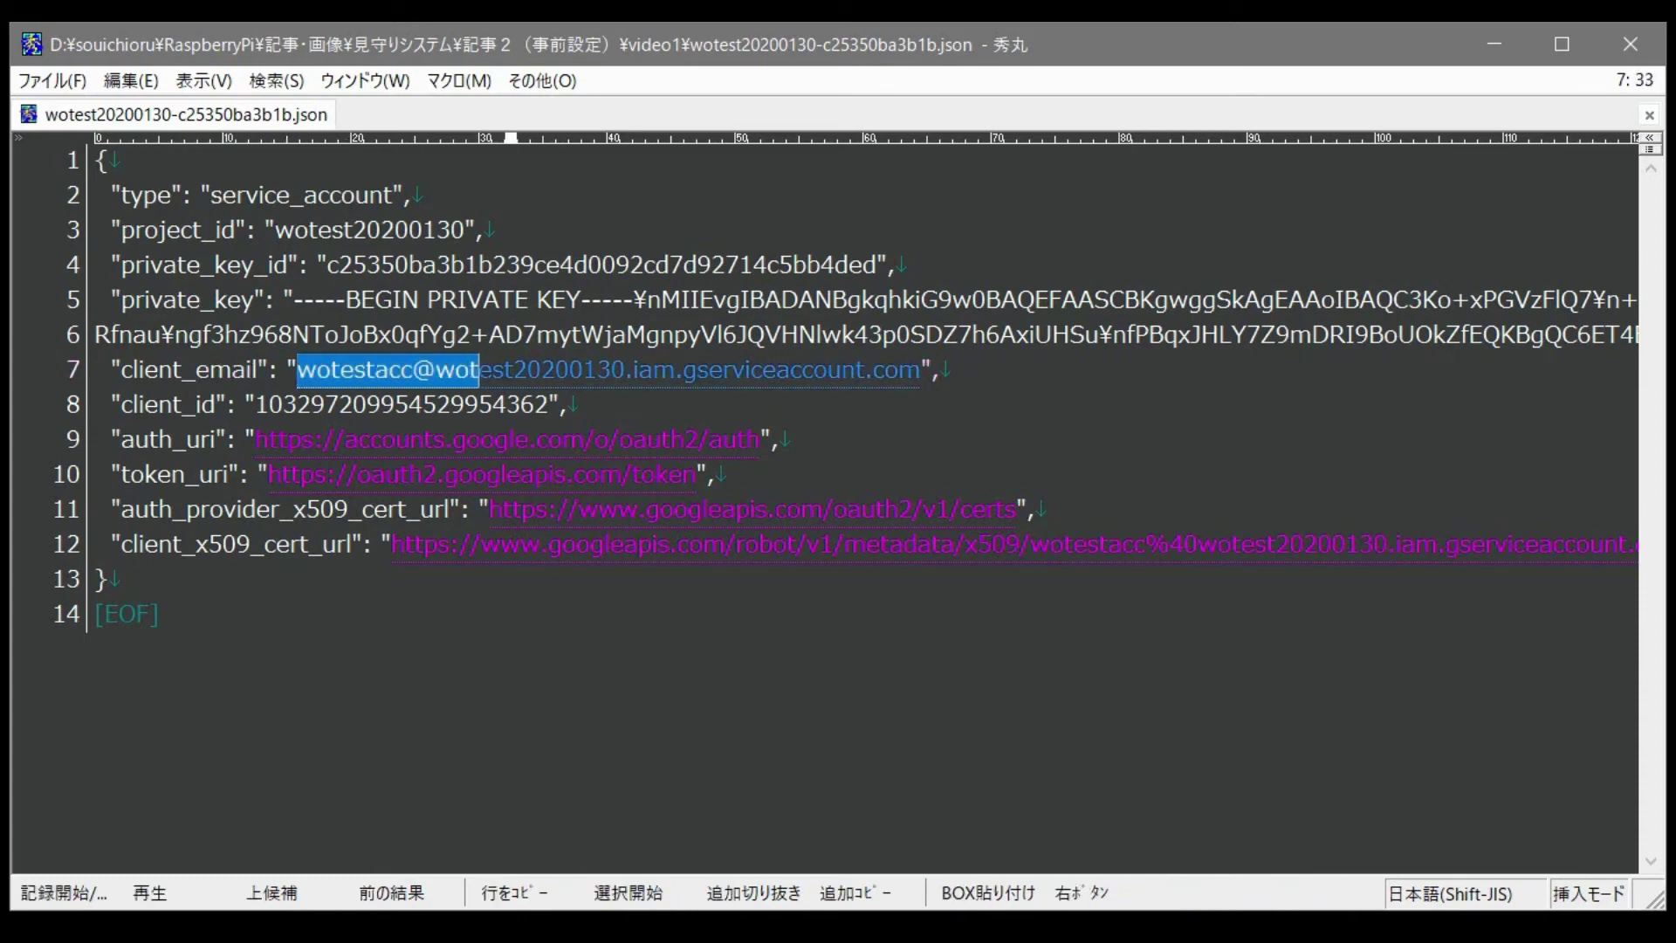
pyautogui.hotkey('shift', 'Right')
pyautogui.hotkey('shift', 'Right')
pyautogui.hotkey('shift', 'Right')
pyautogui.hotkey('shift', 'Right')
pyautogui.hotkey('shift', 'Right')
pyautogui.hotkey('shift', 'Right')
pyautogui.hotkey('shift', 'Right')
pyautogui.hotkey('shift', 'Right')
pyautogui.hotkey('shift', 'Right')
pyautogui.hotkey('shift', 'Right')
pyautogui.hotkey('shift', 'Right')
pyautogui.hotkey('shift', 'Right')
pyautogui.hotkey('shift', 'Right')
pyautogui.hotkey('shift', 'Right')
pyautogui.hotkey('shift', 'Right')
pyautogui.hotkey('shift', 'Right')
pyautogui.hotkey('shift', 'Right')
pyautogui.hotkey('shift', 'Right')
pyautogui.hotkey('shift', 'Right')
pyautogui.hotkey('shift', 'Right')
pyautogui.hotkey('shift', 'Right')
pyautogui.hotkey('ctrl', 'c')
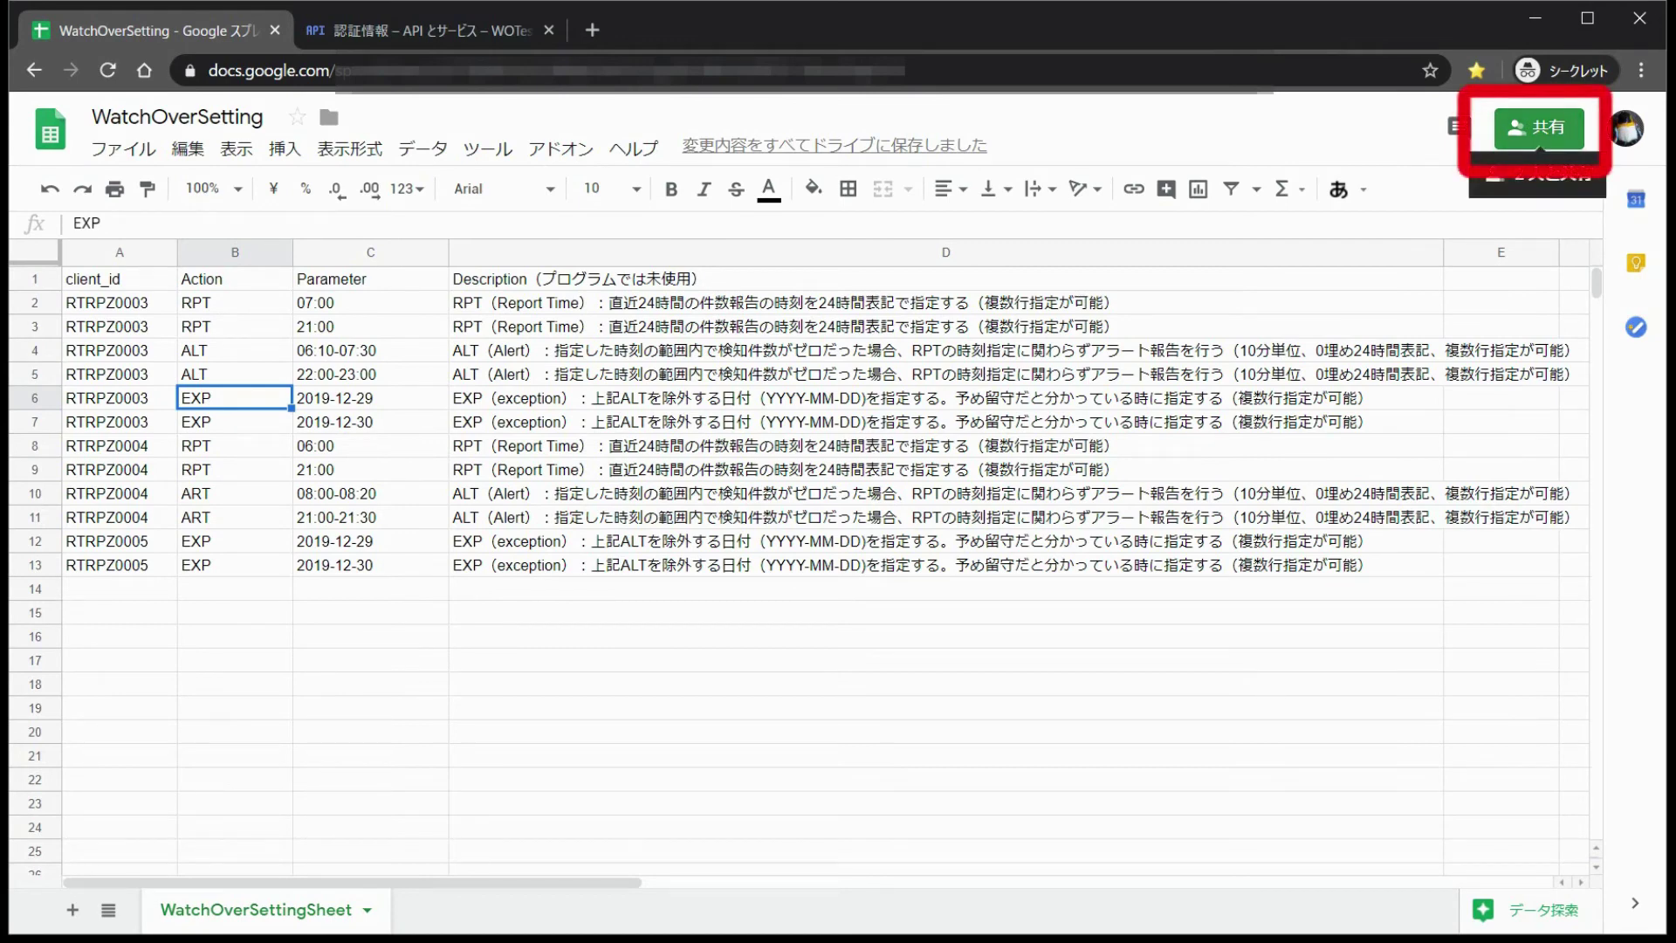
# Step: In Google Sheets, start sharing the WatchOverSetting spreadsheet with the copied service account e-mail, setting its role to 閲覧者
pyautogui.click(1539, 128)
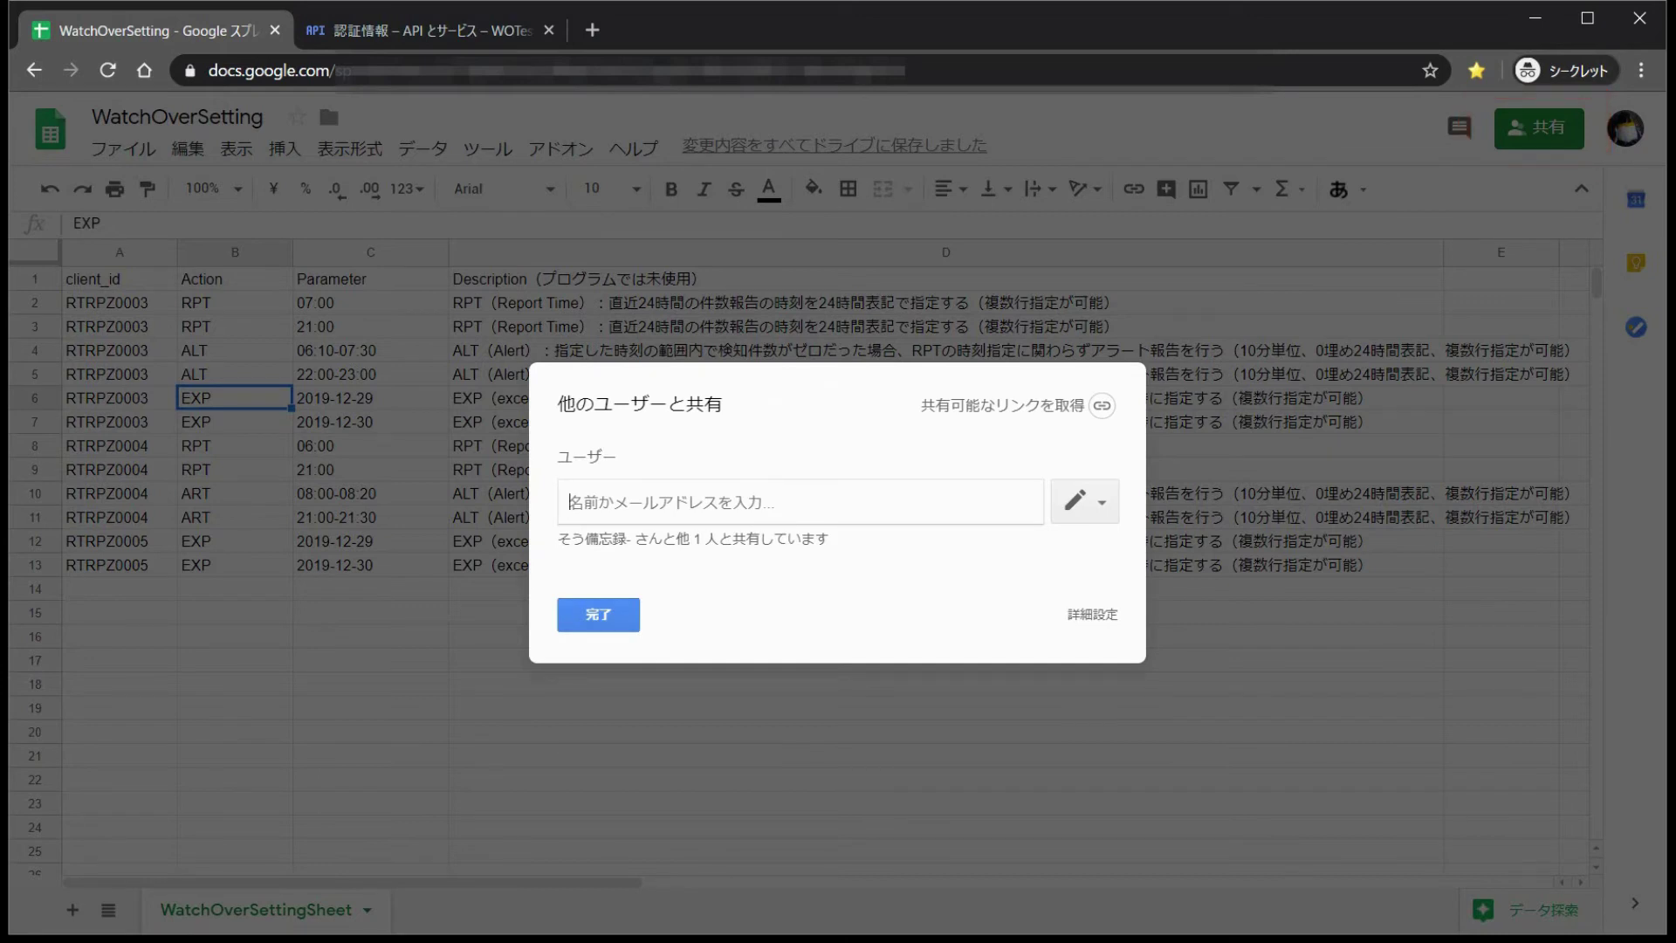
pyautogui.hotkey('ctrl', 'v')
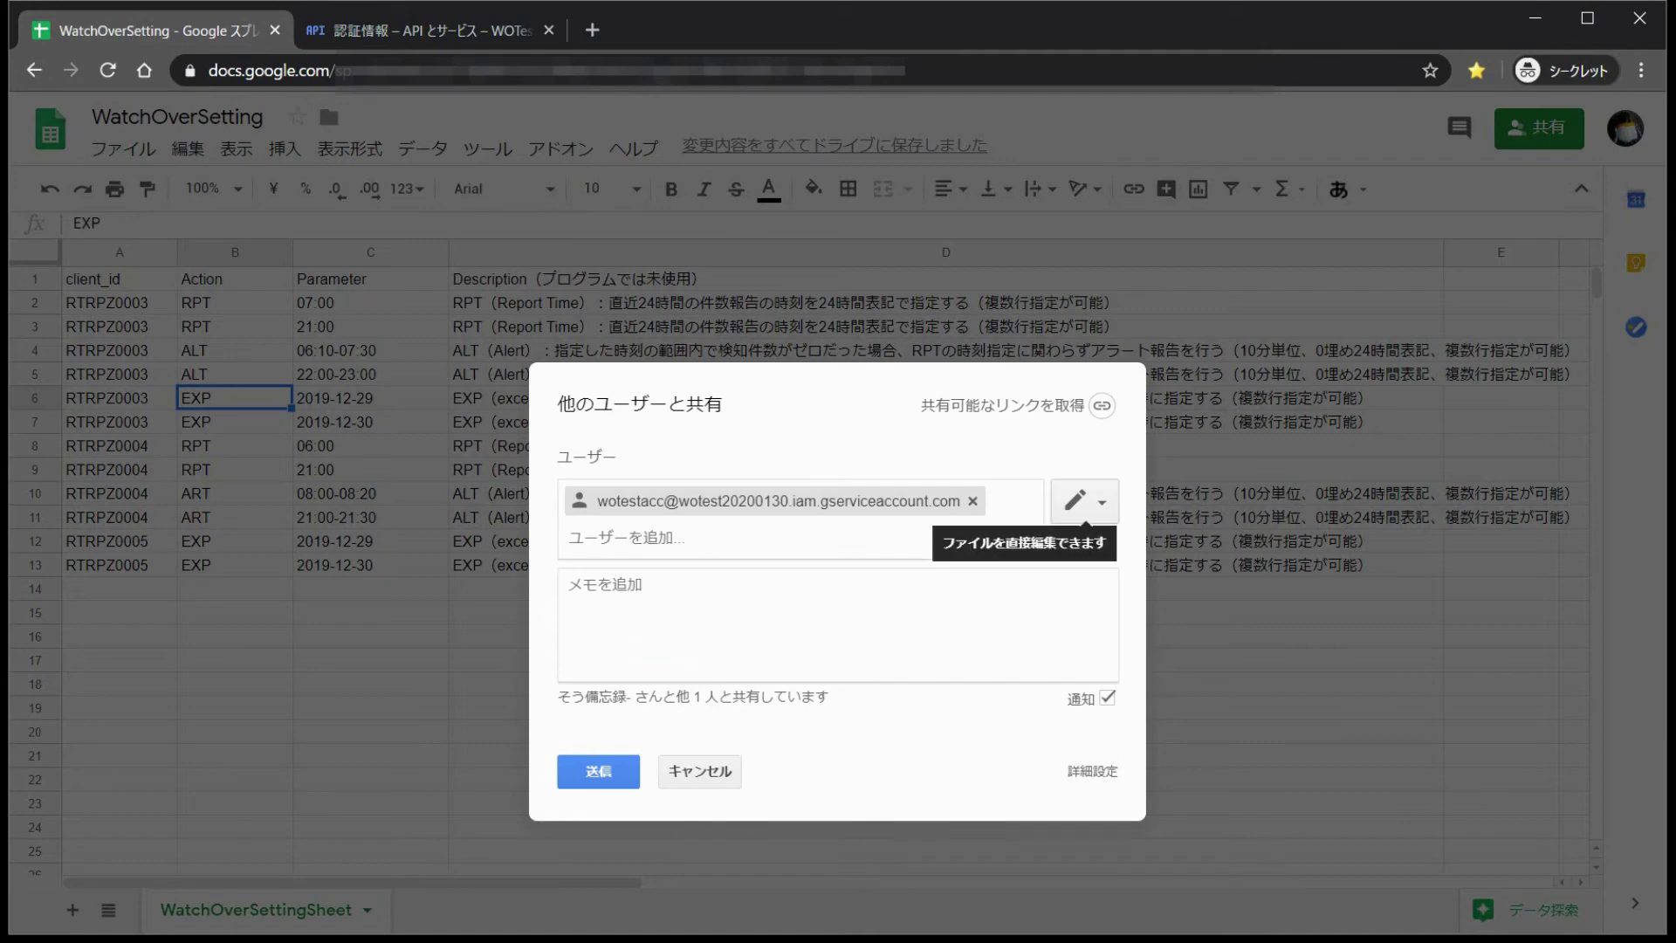
pyautogui.click(1084, 501)
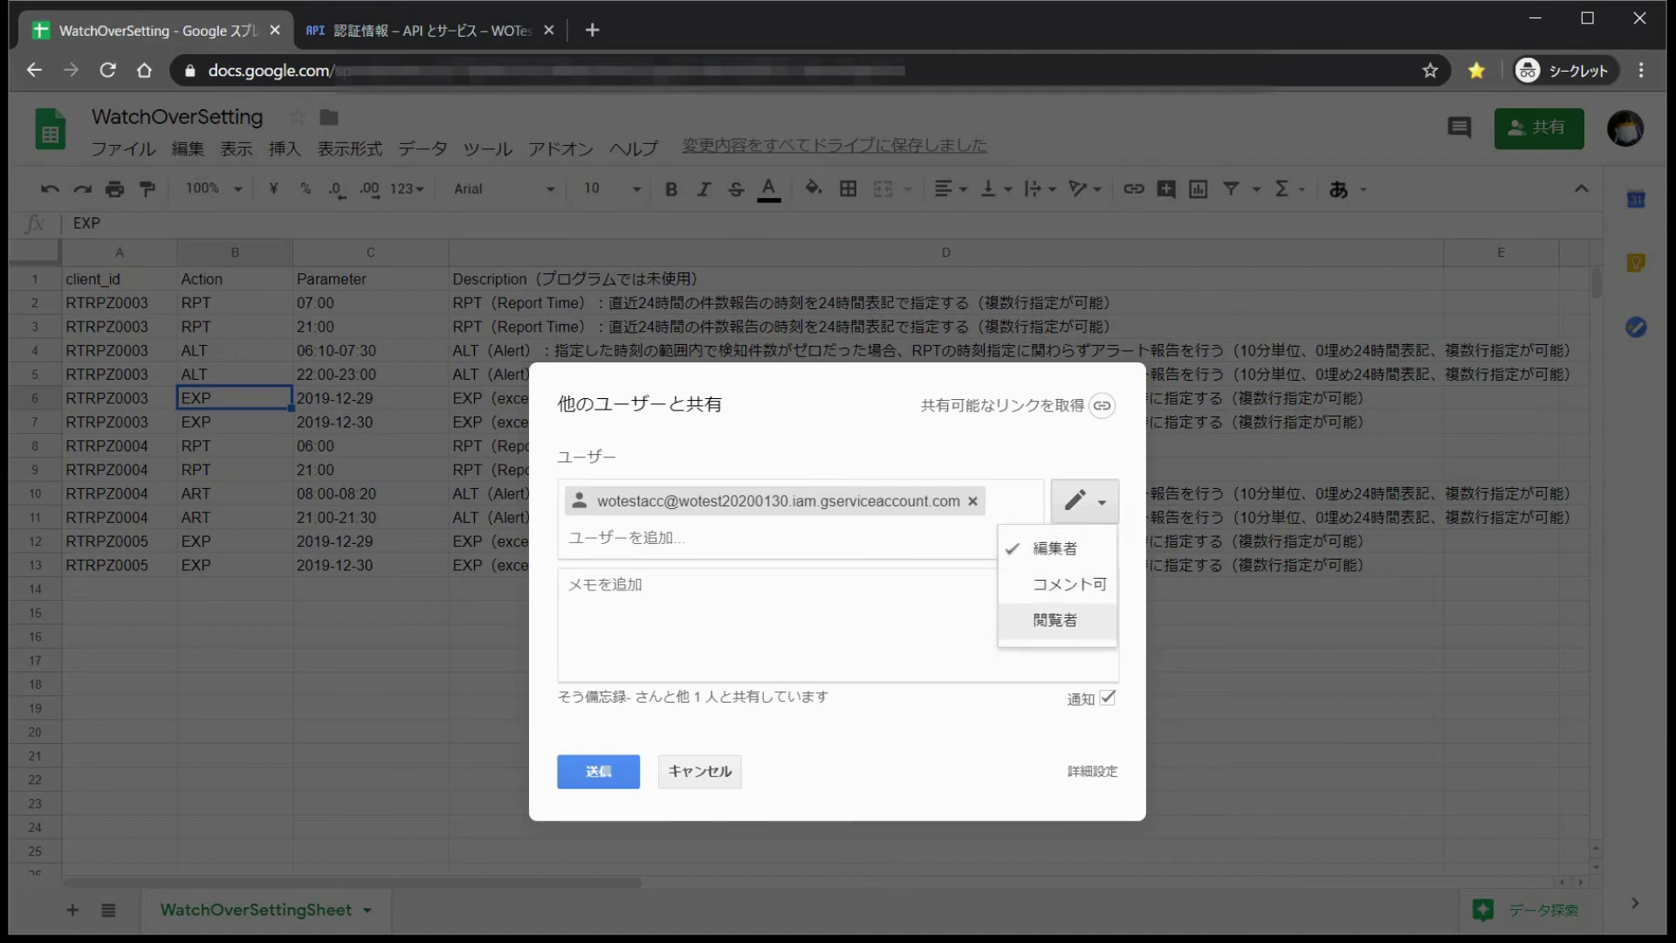
pyautogui.click(1056, 620)
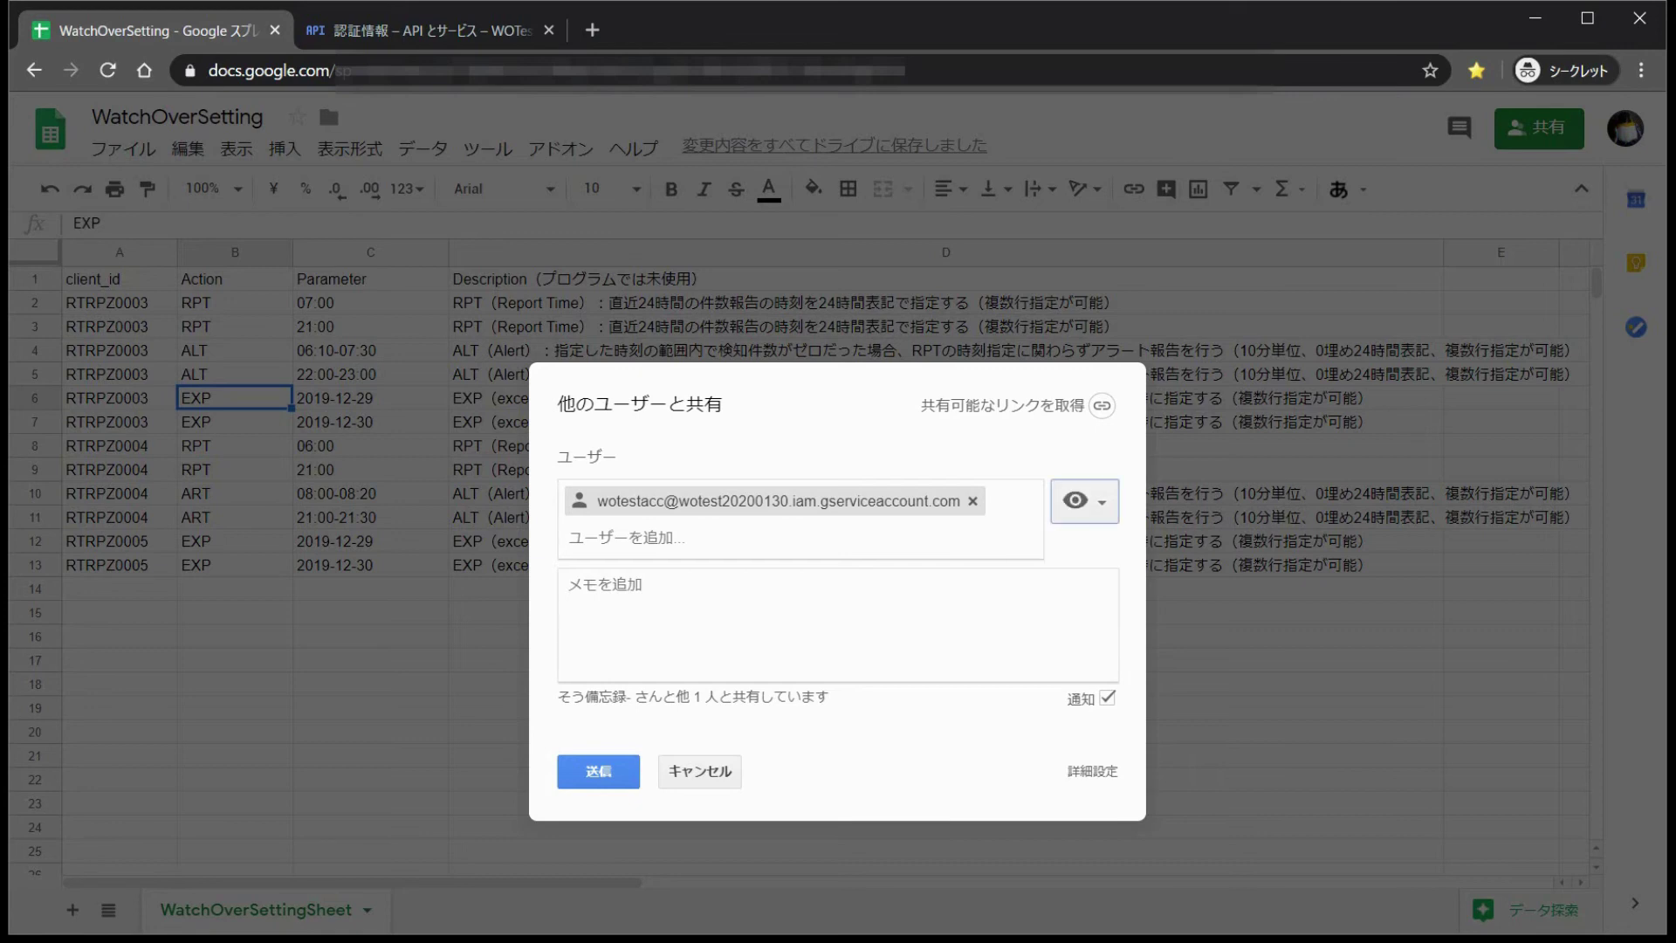